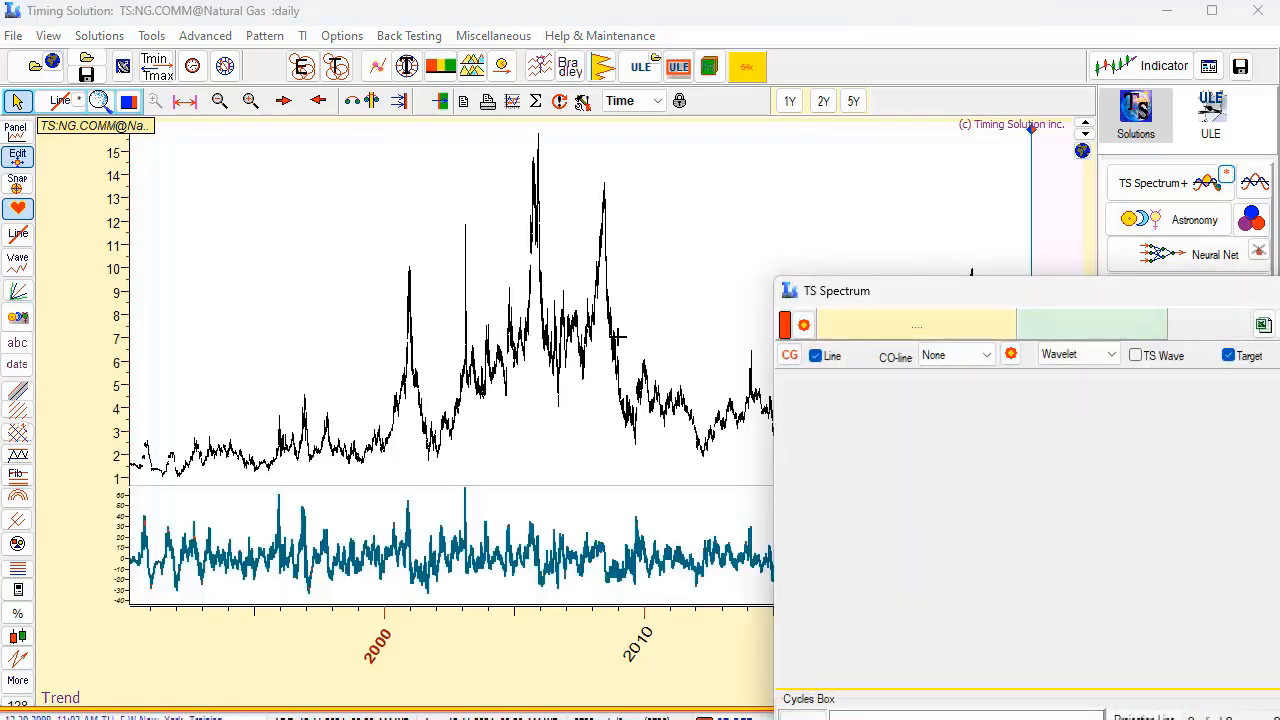
Bring the Natural Gas spectrum fully into view, close it, and open the Astro Cycles module for the 365.3-day Sun cycle.
drag(944, 295, 333, 150)
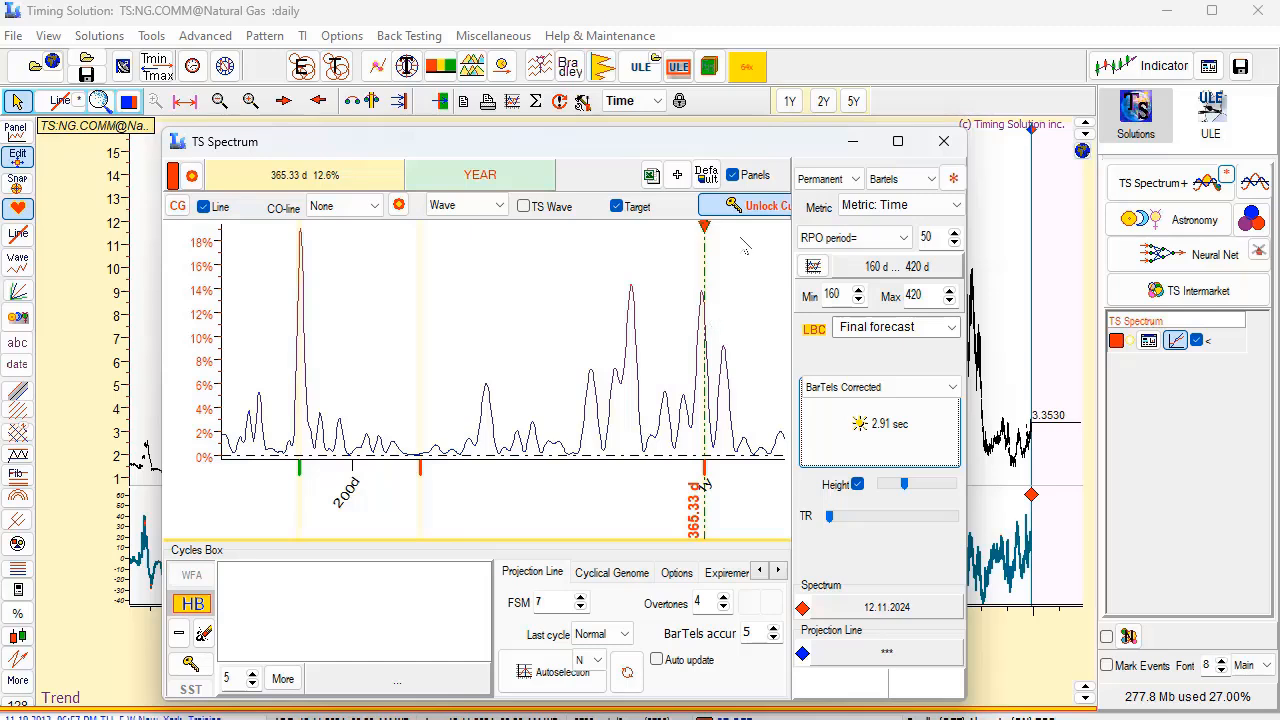
click(946, 146)
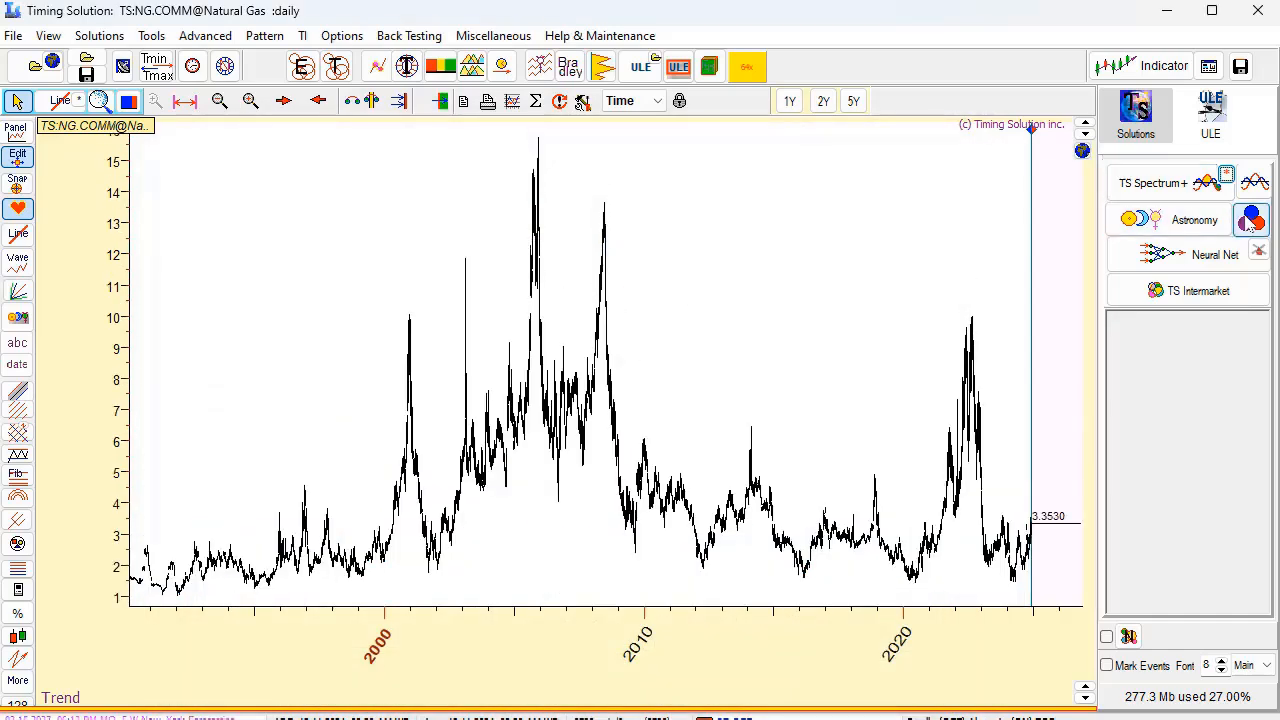
click(1250, 221)
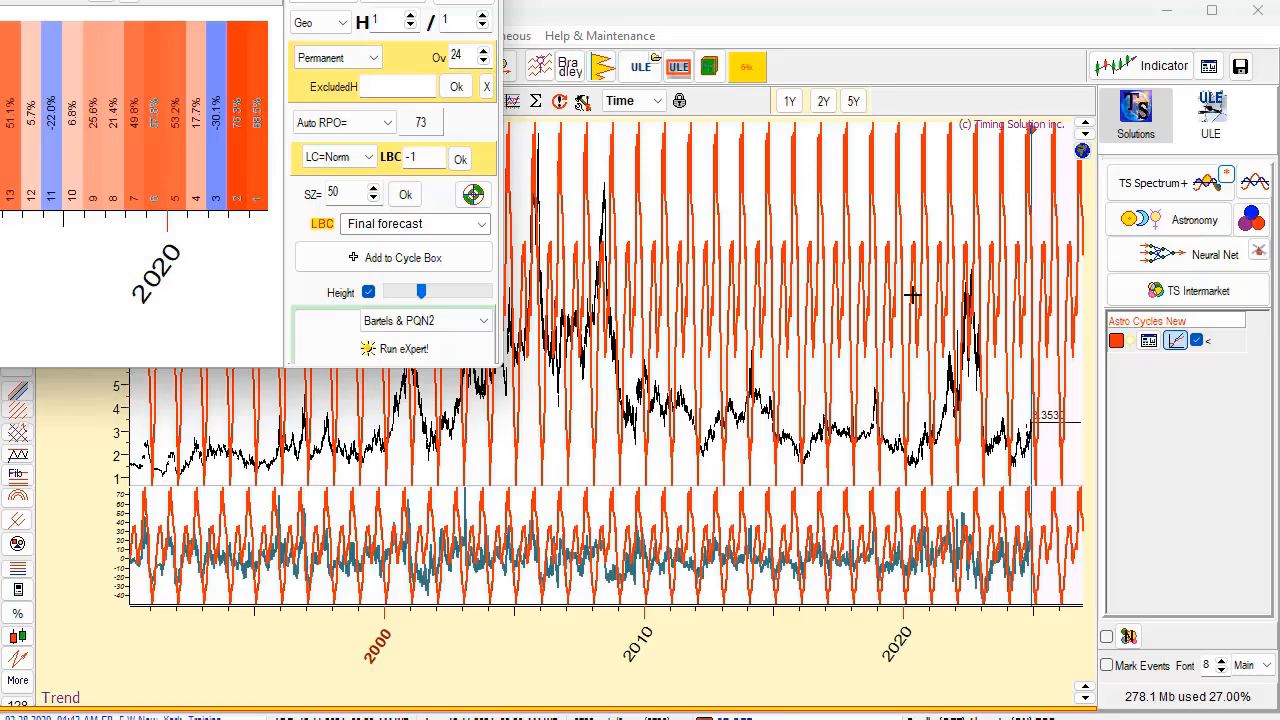
Examine how the annual Sun cycle projection line fits Natural Gas prices, from the one-year view back through earlier years.
click(790, 101)
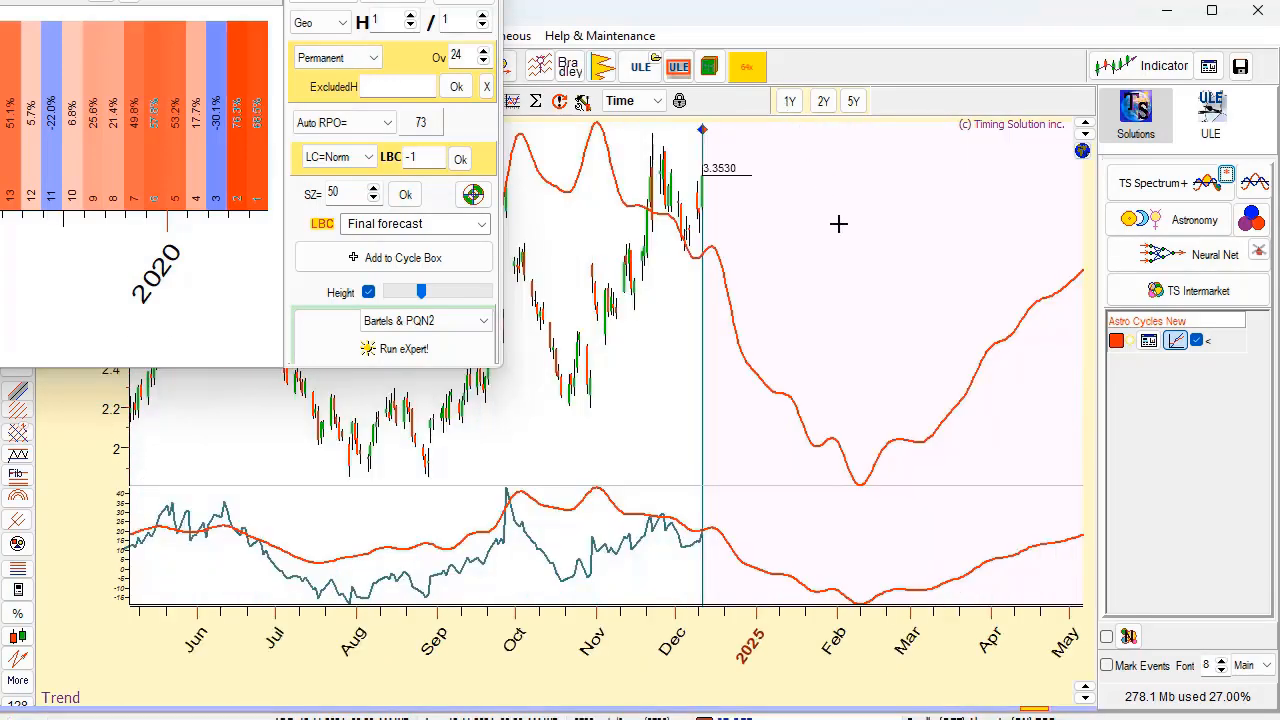
scroll(693, 415, down, 2)
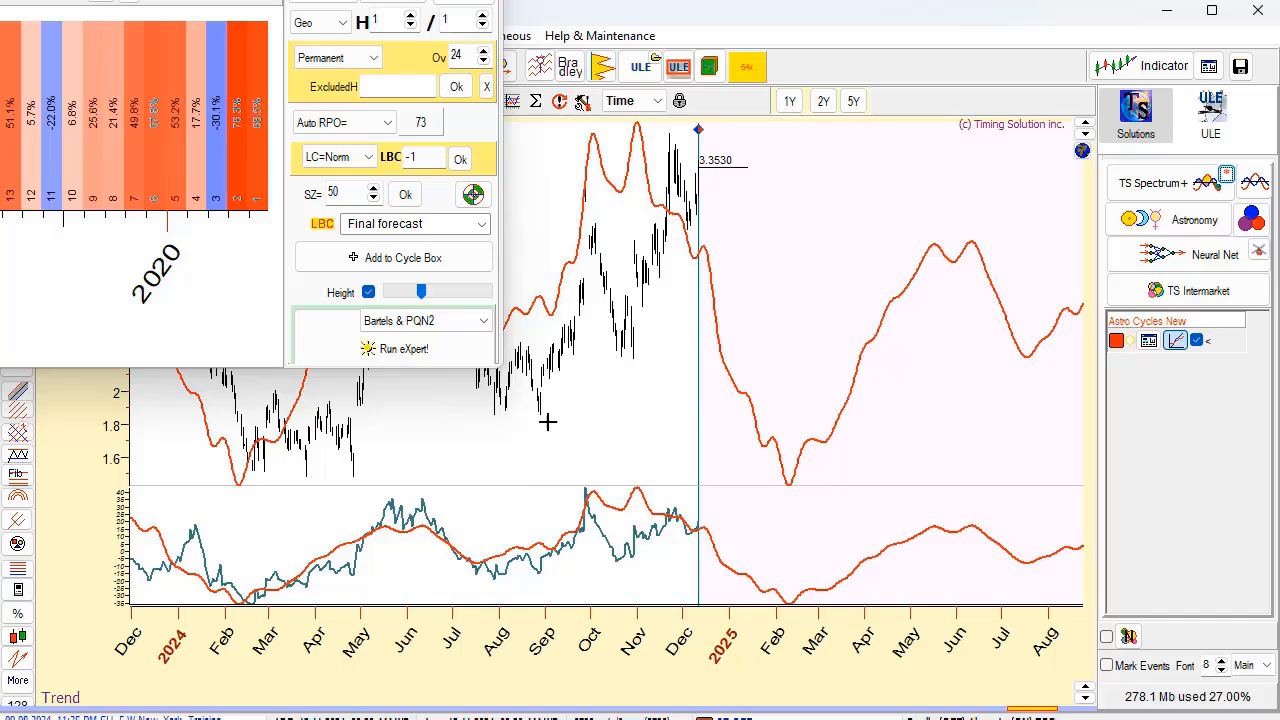
scroll(623, 449, down, 2)
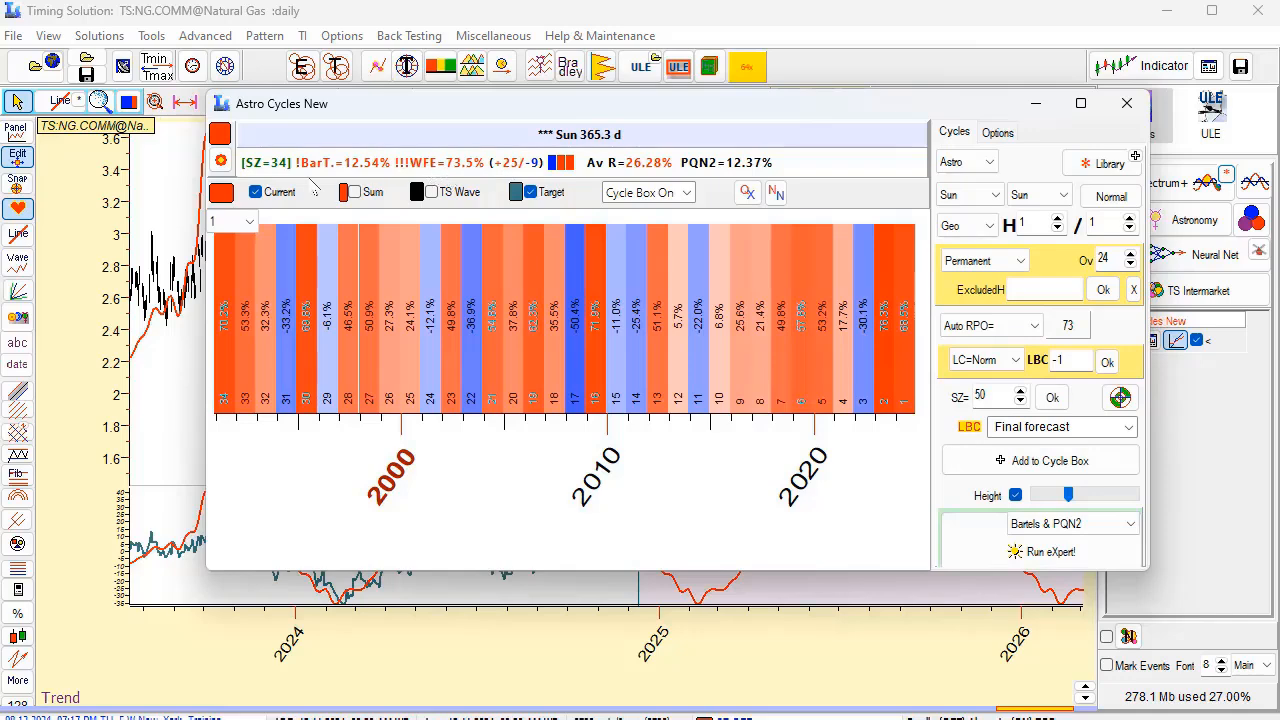
drag(712, 108, 670, 574)
scroll(743, 449, down, 5)
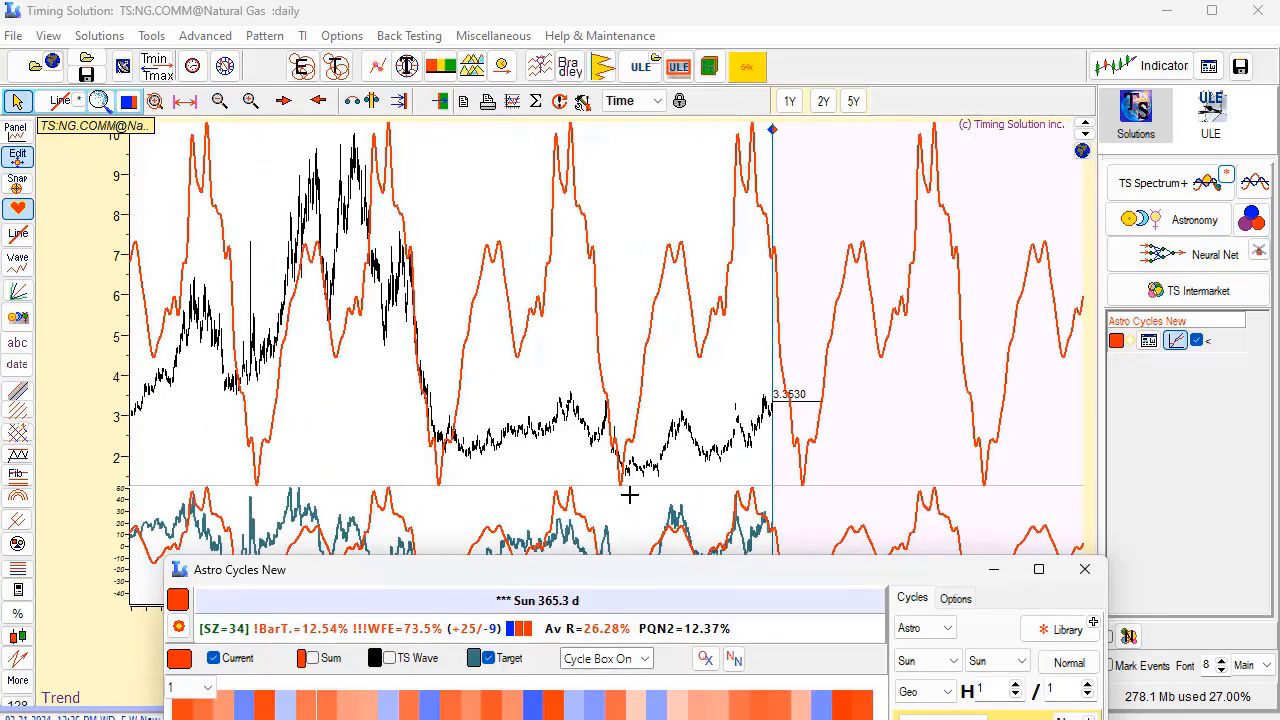
drag(757, 570, 721, 647)
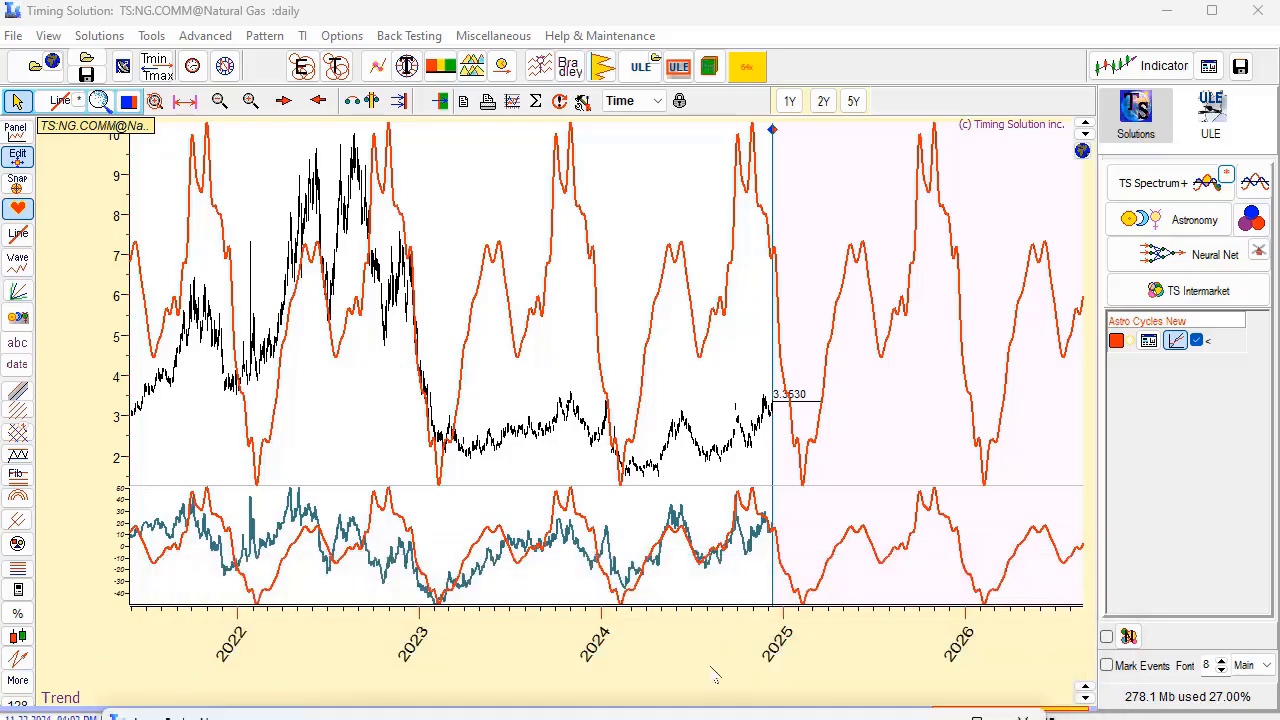
scroll(663, 294, up, 10)
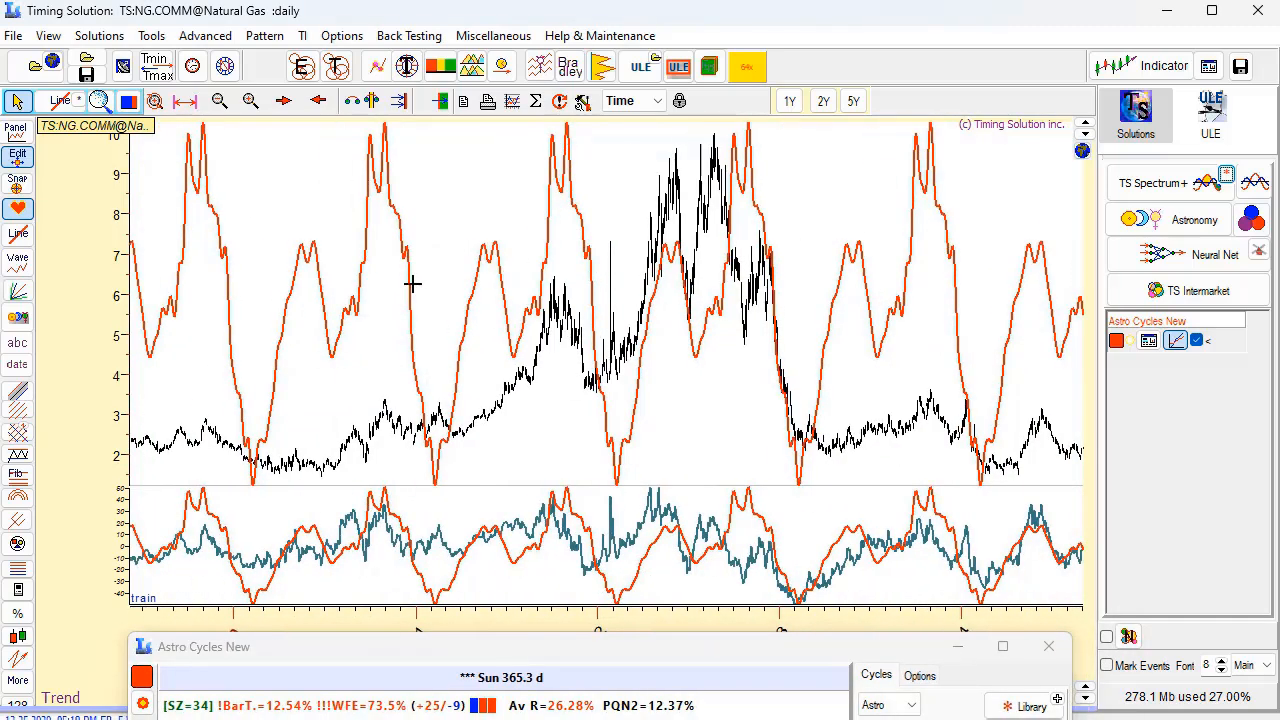
scroll(420, 290, up, 10)
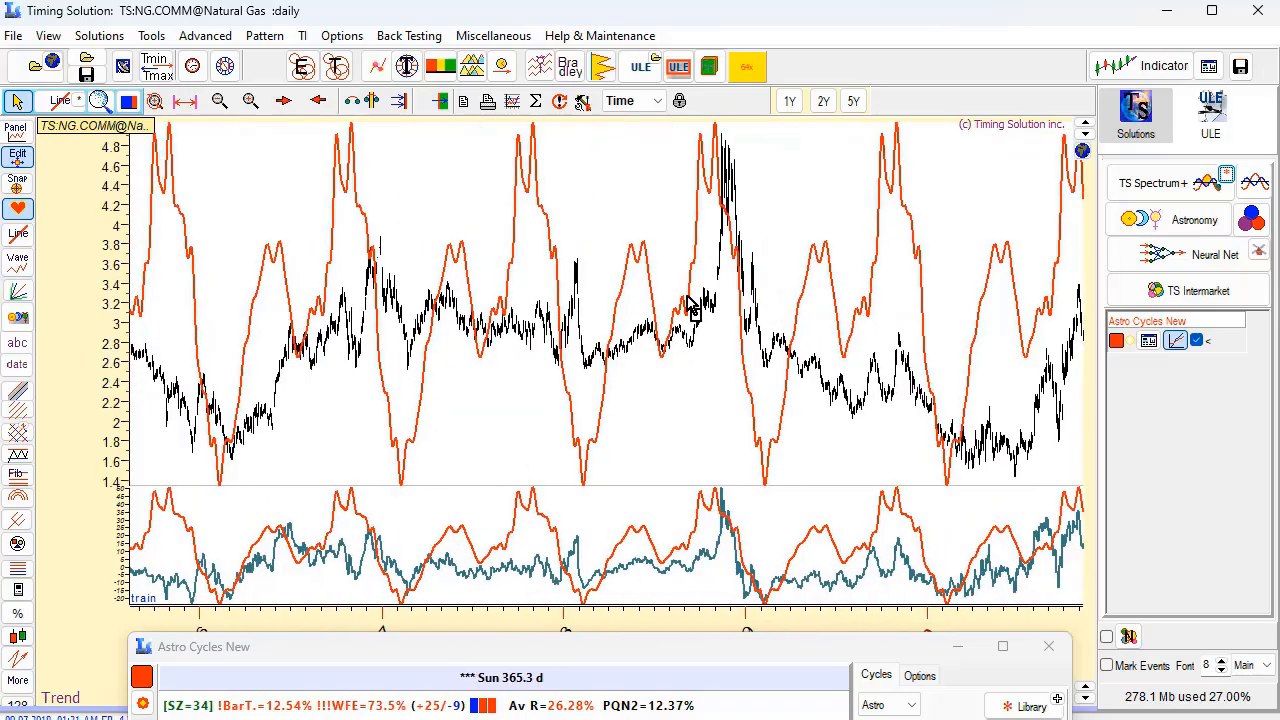
scroll(610, 312, down, 5)
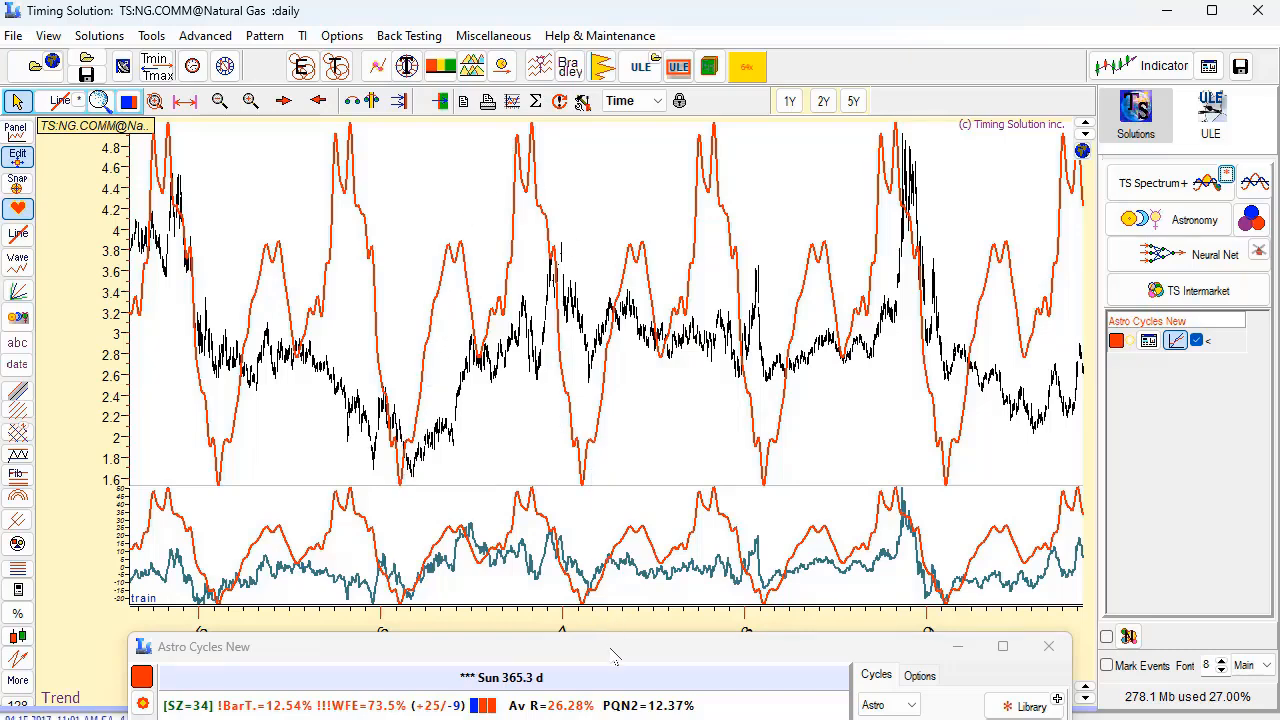
Exclude harmonic 1 from the annual Sun cycle and recalculate the cycle.
drag(616, 650, 565, 140)
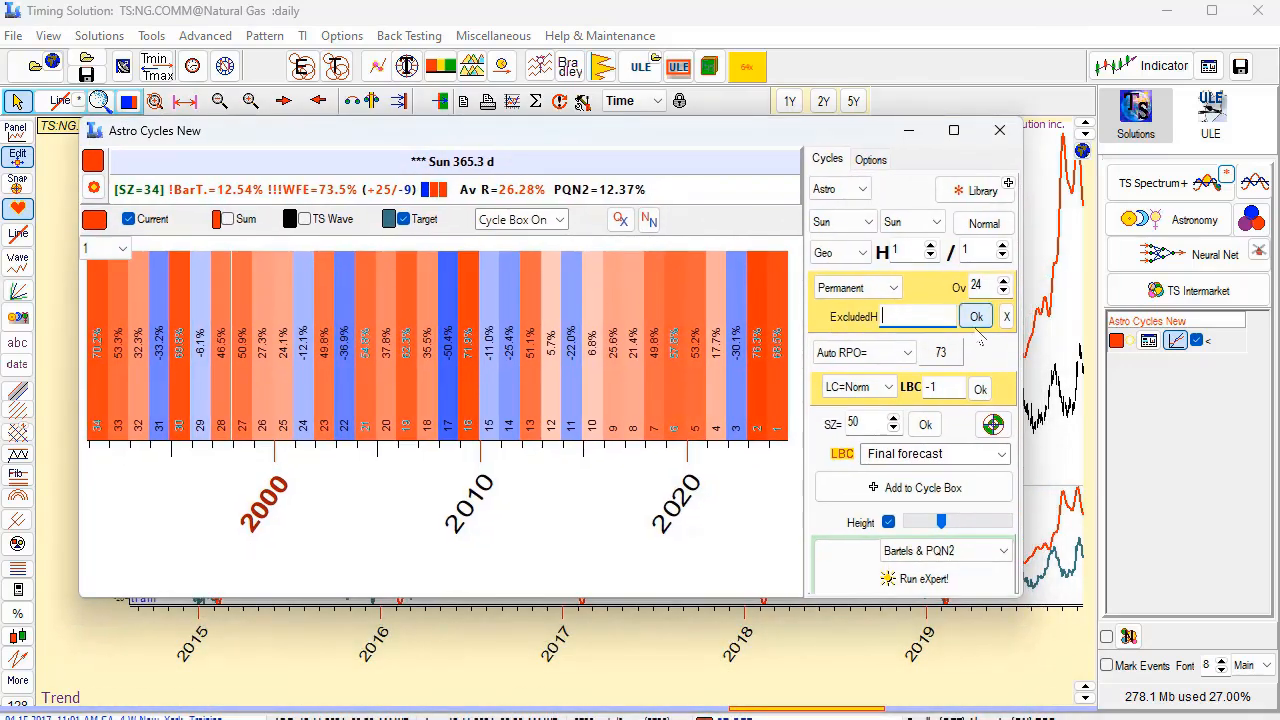
text(1)
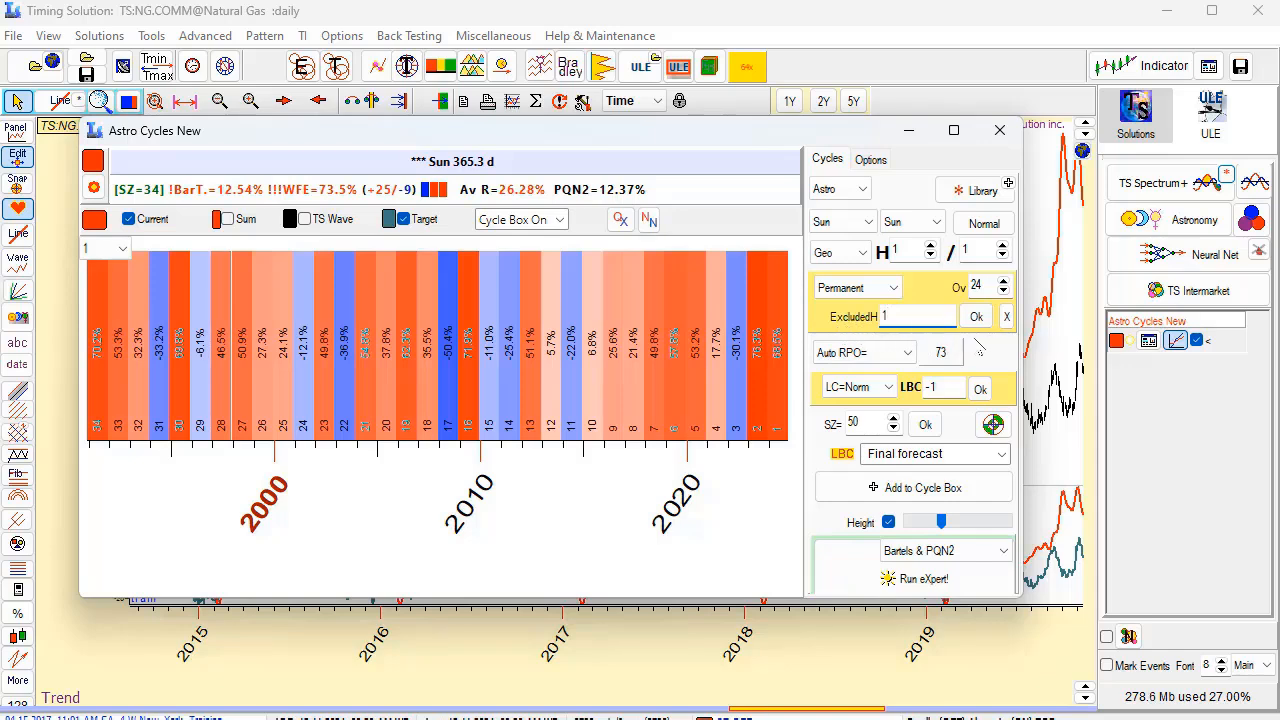
click(976, 316)
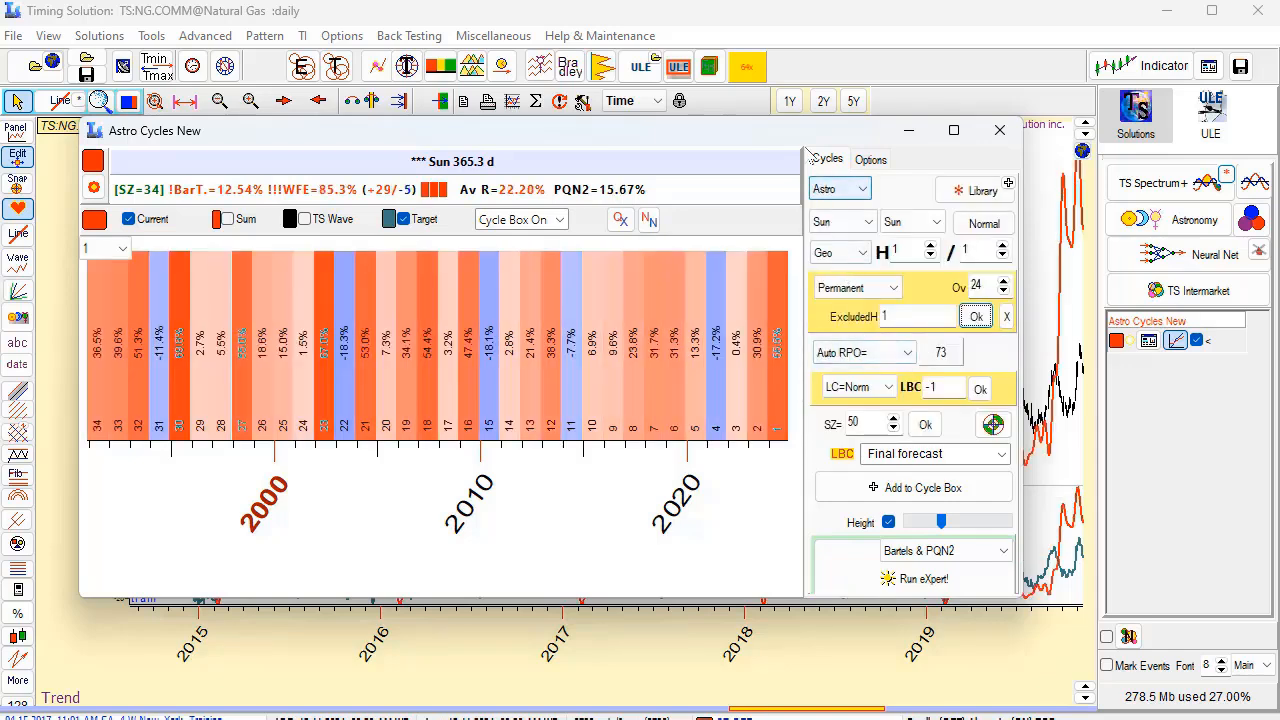
Compare the recalculated annual cycle line with Natural Gas prices over past years and in the recent period.
drag(810, 137, 832, 585)
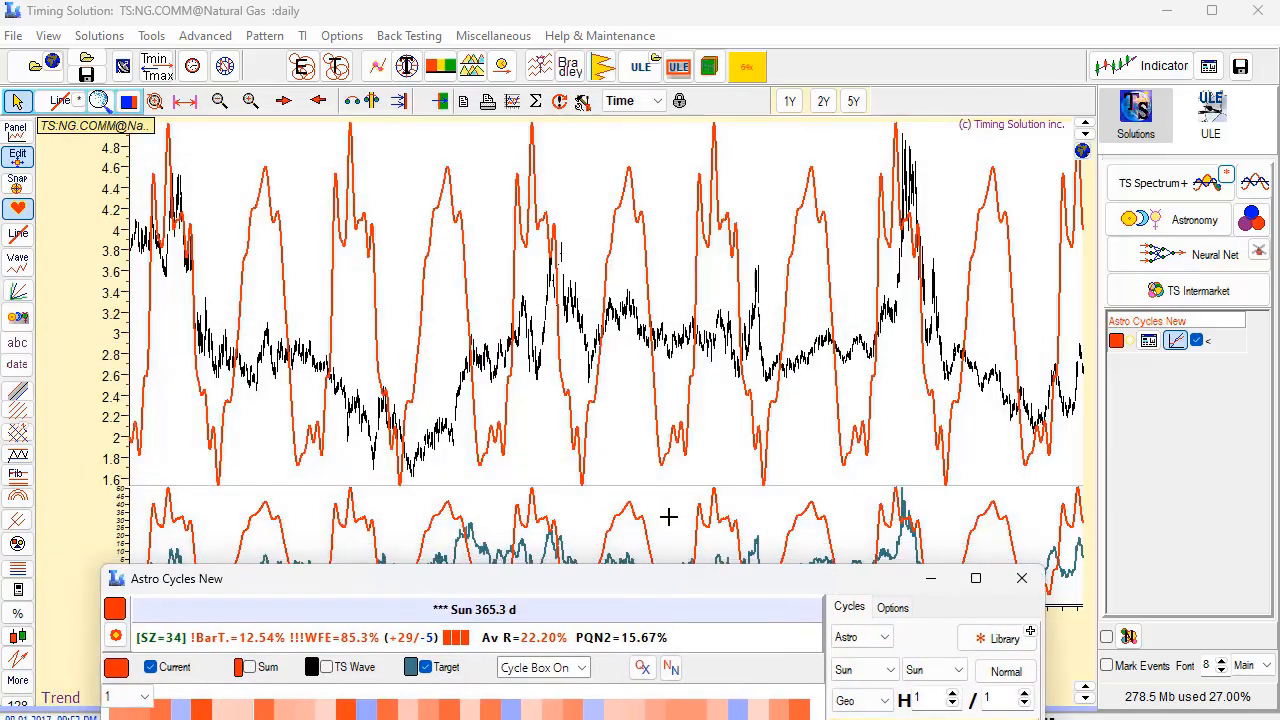
drag(914, 420, 332, 392)
drag(847, 374, 520, 368)
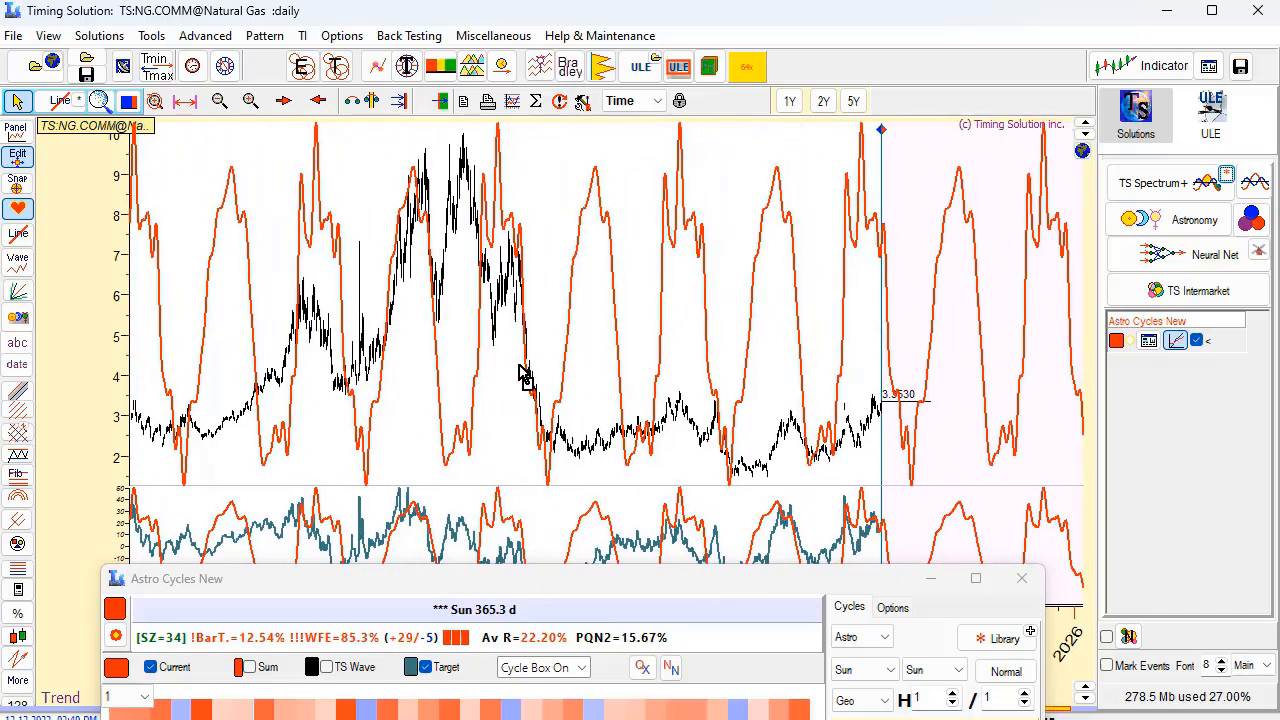
drag(678, 364, 935, 443)
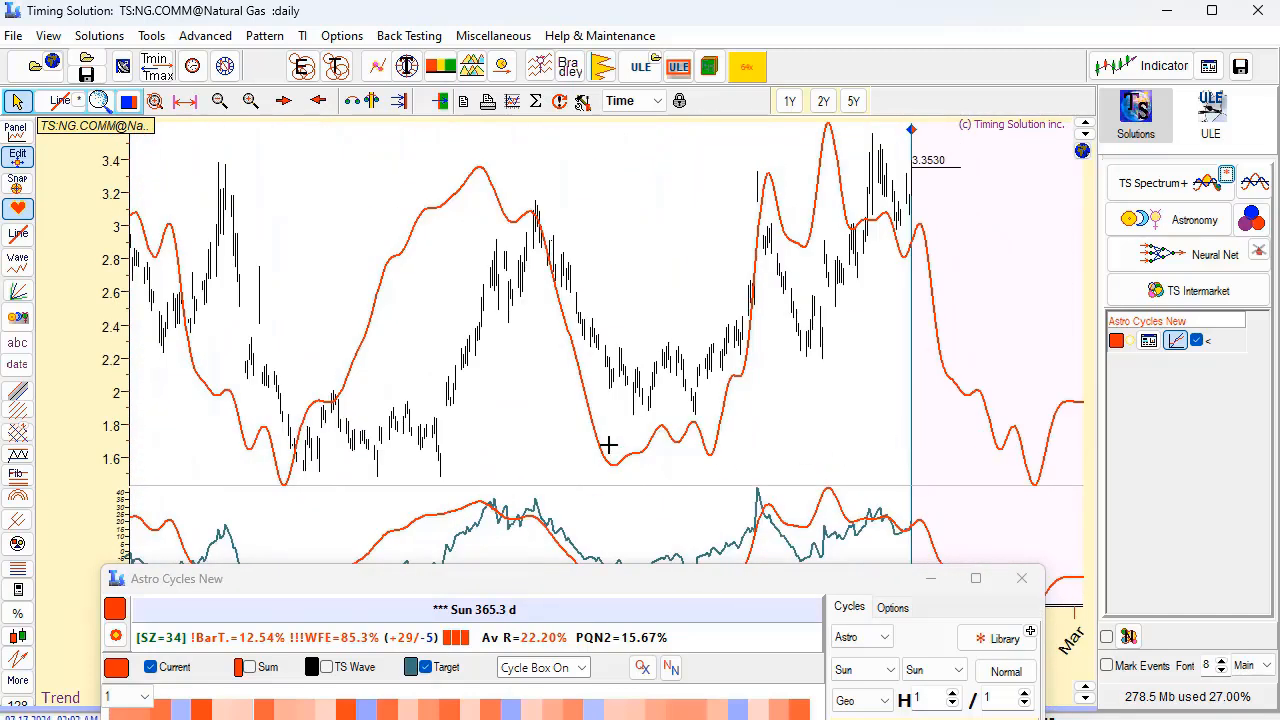
drag(608, 444, 391, 374)
drag(586, 366, 400, 376)
drag(709, 363, 480, 368)
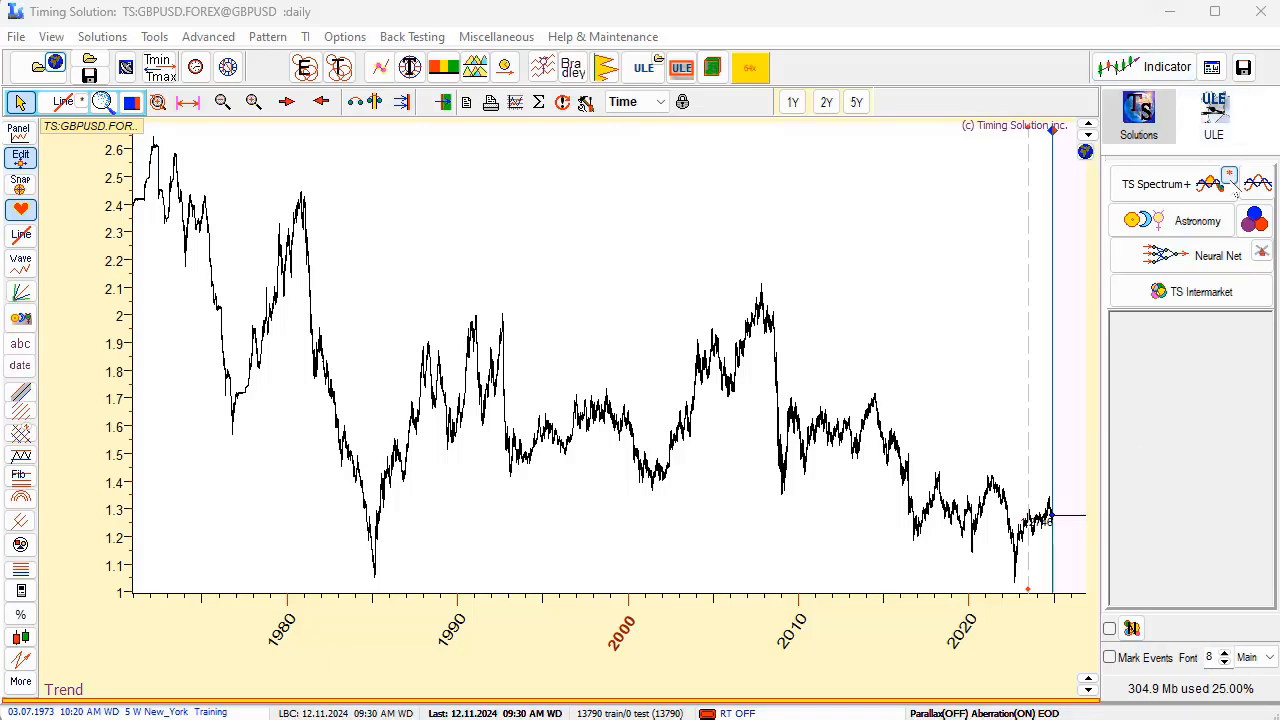
Calculate the GBPUSD spectrum for periods from 160 to 420 days with BarTels Corrected, check the year cycle, and close it.
click(1230, 178)
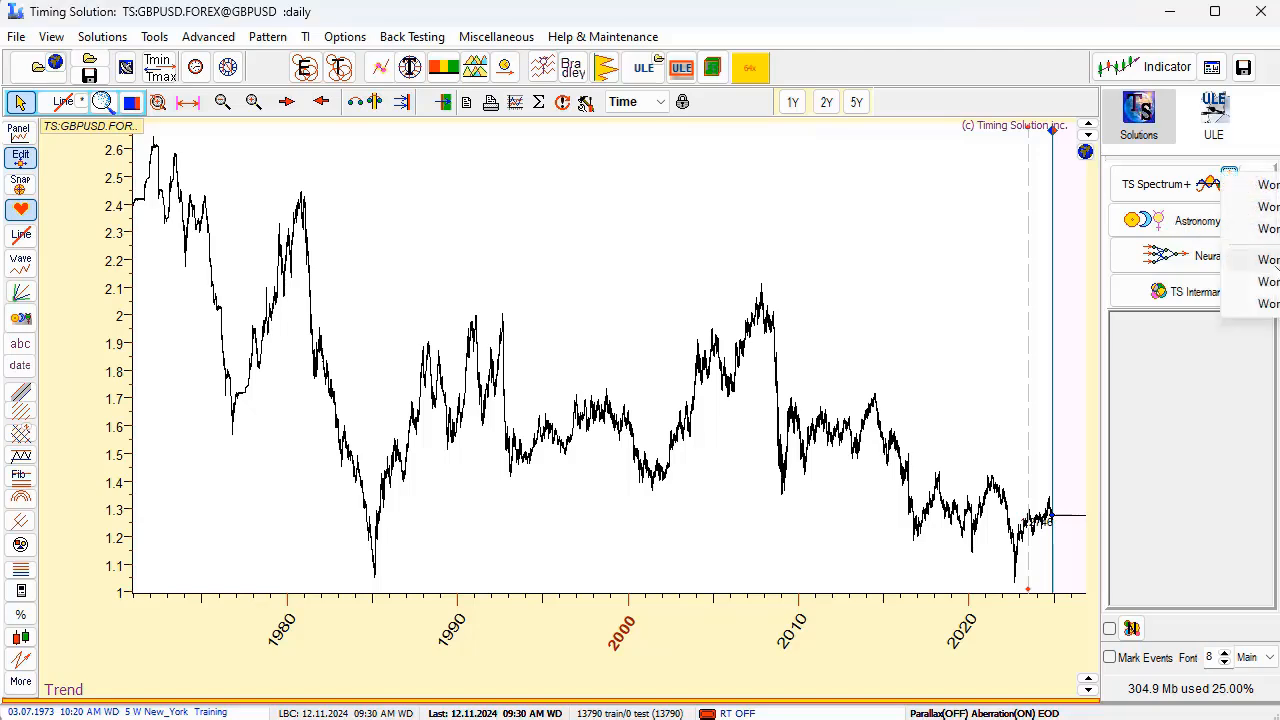
click(1268, 259)
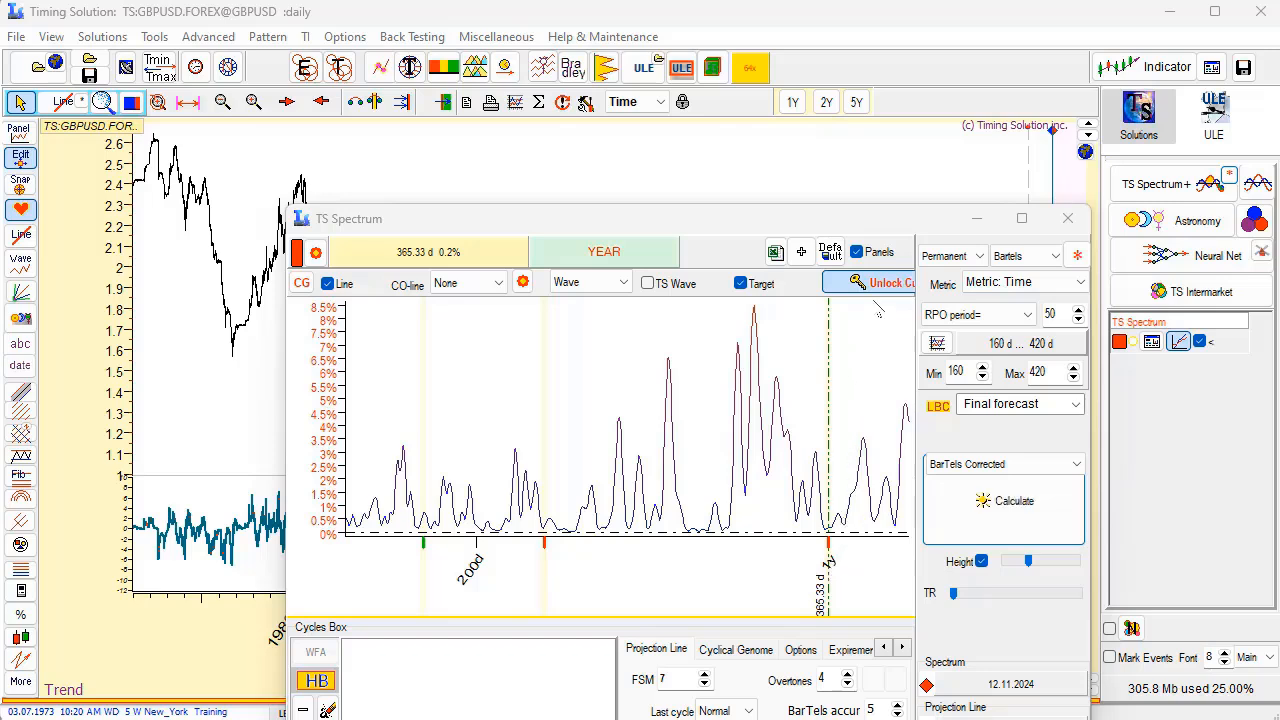
click(1068, 219)
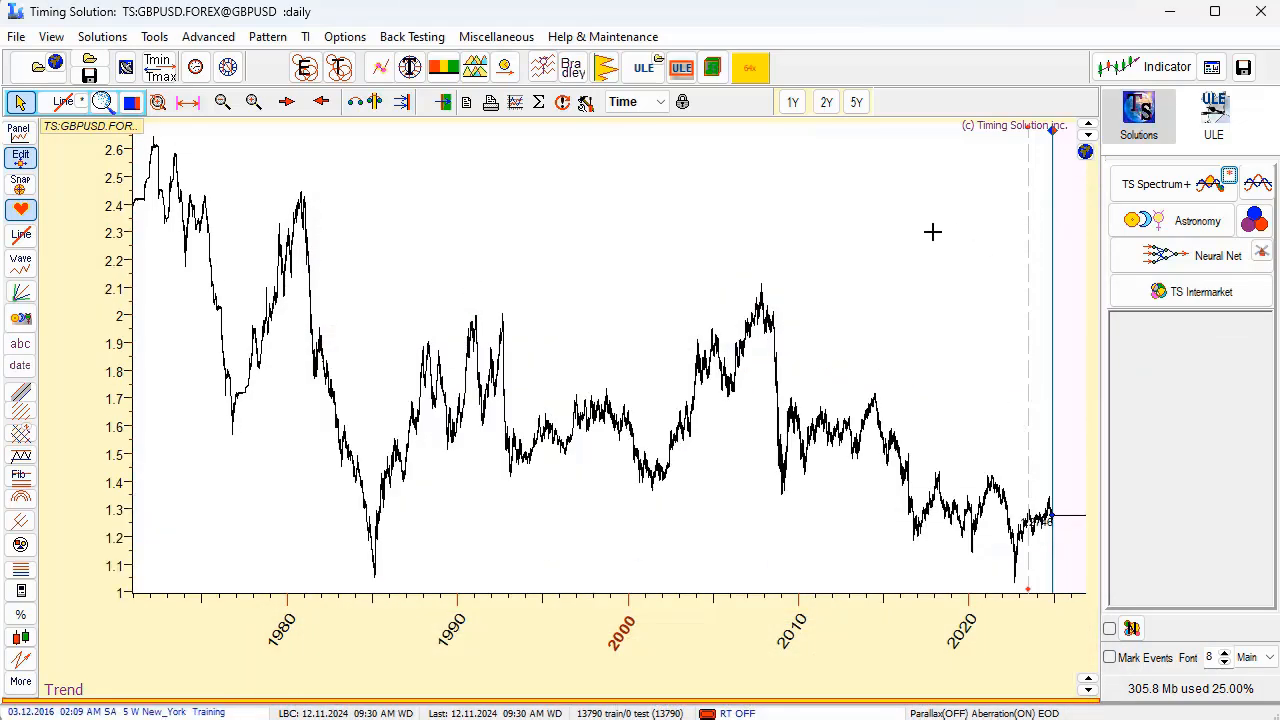
Calculate the GBPUSD spectrum from 40 to 420 days with BarTels-Tar #3 (for Annual), check the year harmonics, and close it.
click(1228, 174)
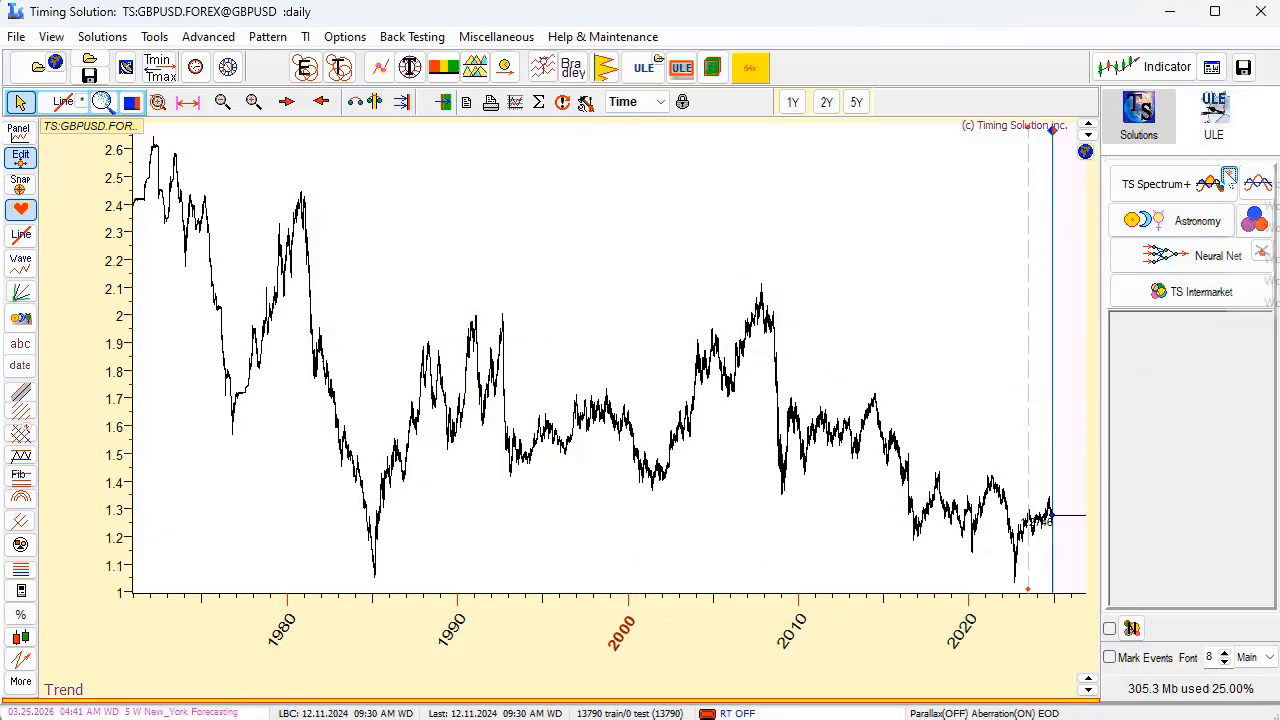
click(1268, 280)
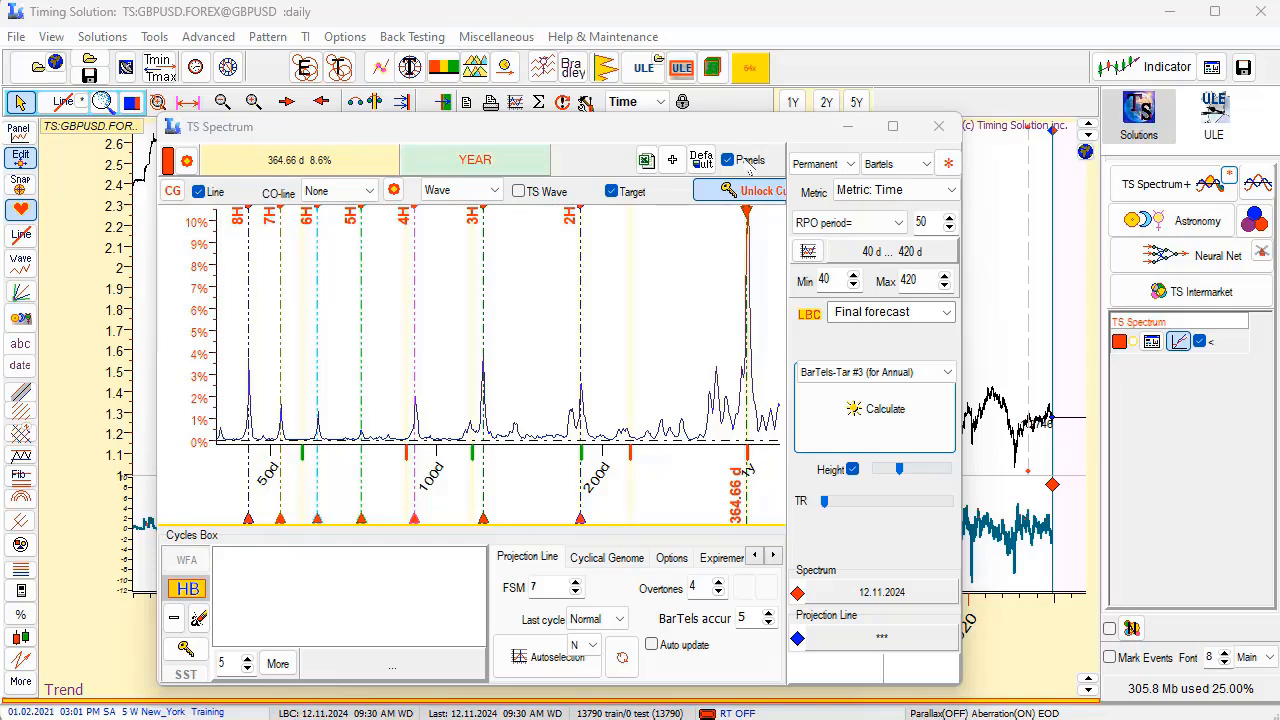
click(938, 126)
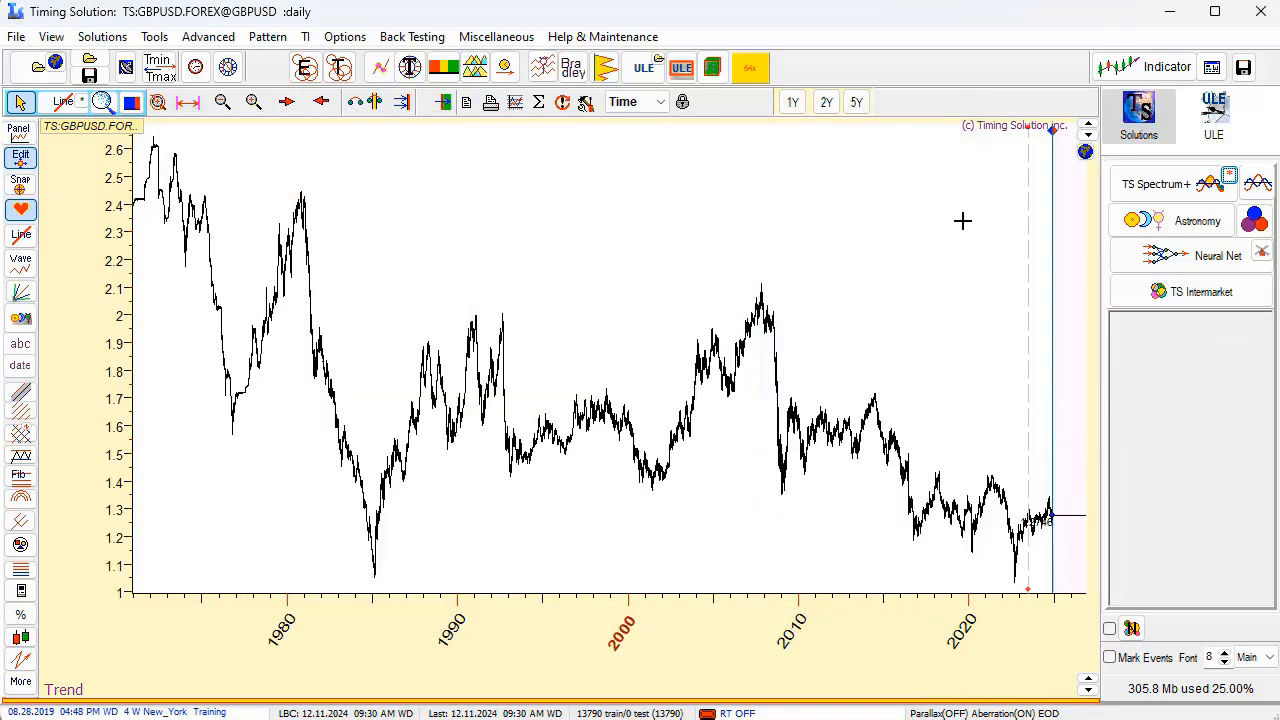
Set the learning border cursor (LBC) on the GBPUSD chart to 02.04.2024.
drag(938, 497, 1078, 590)
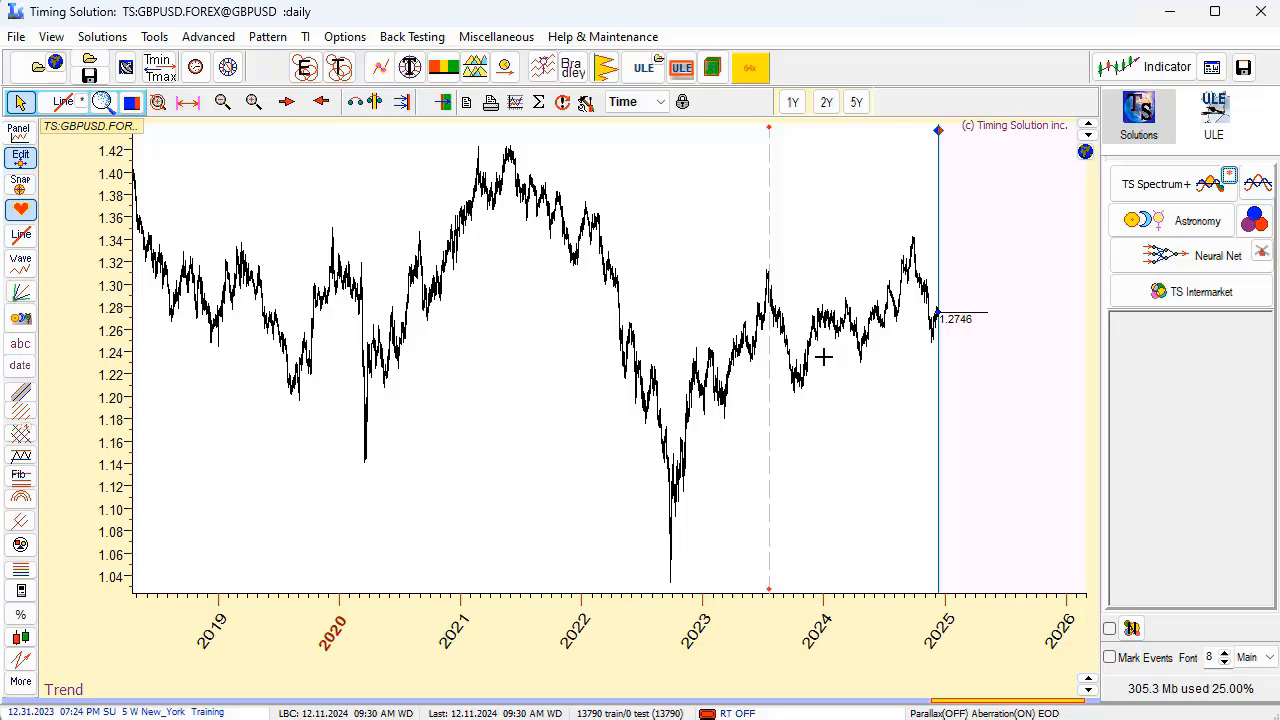
drag(781, 360, 1025, 371)
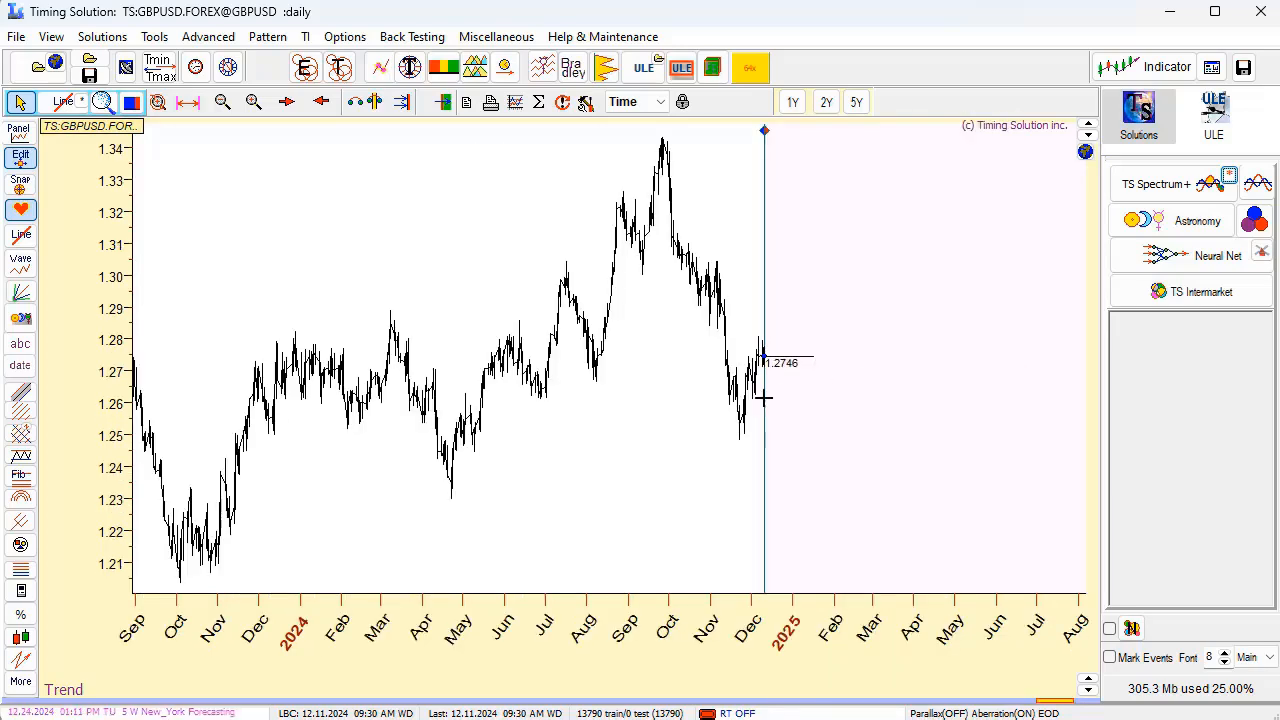
drag(643, 403, 729, 409)
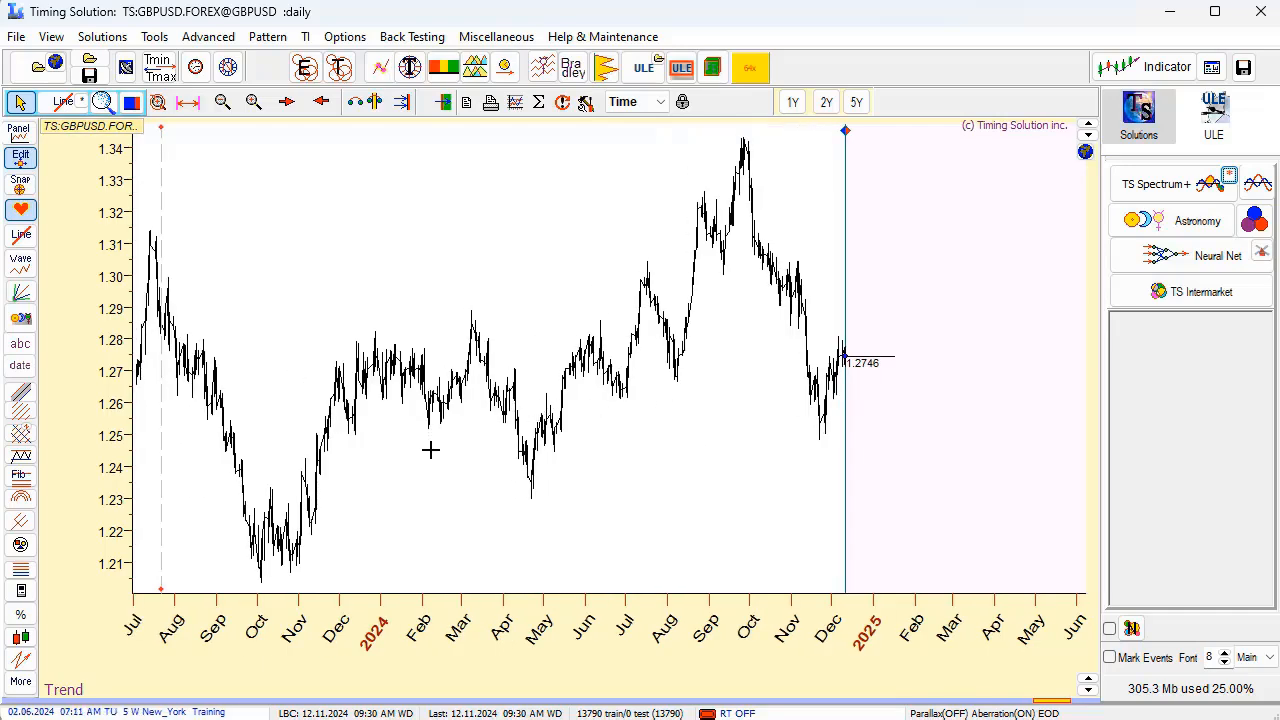
right_click(426, 471)
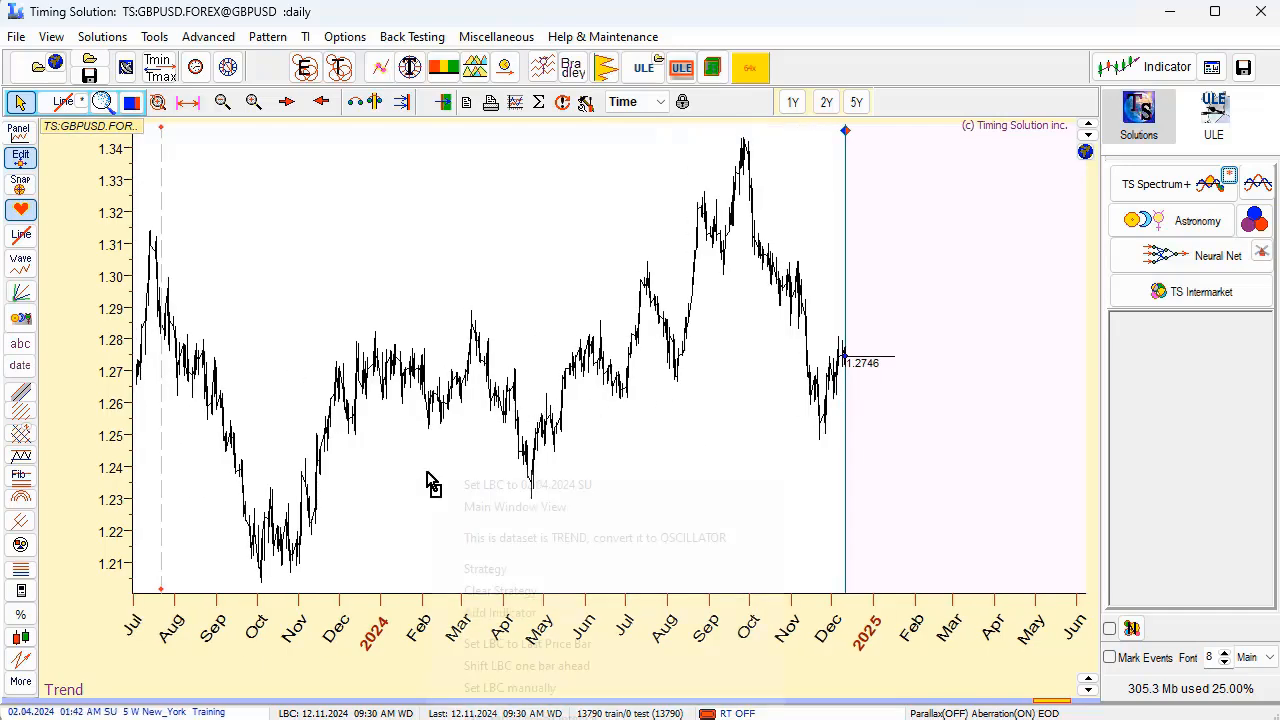
click(502, 486)
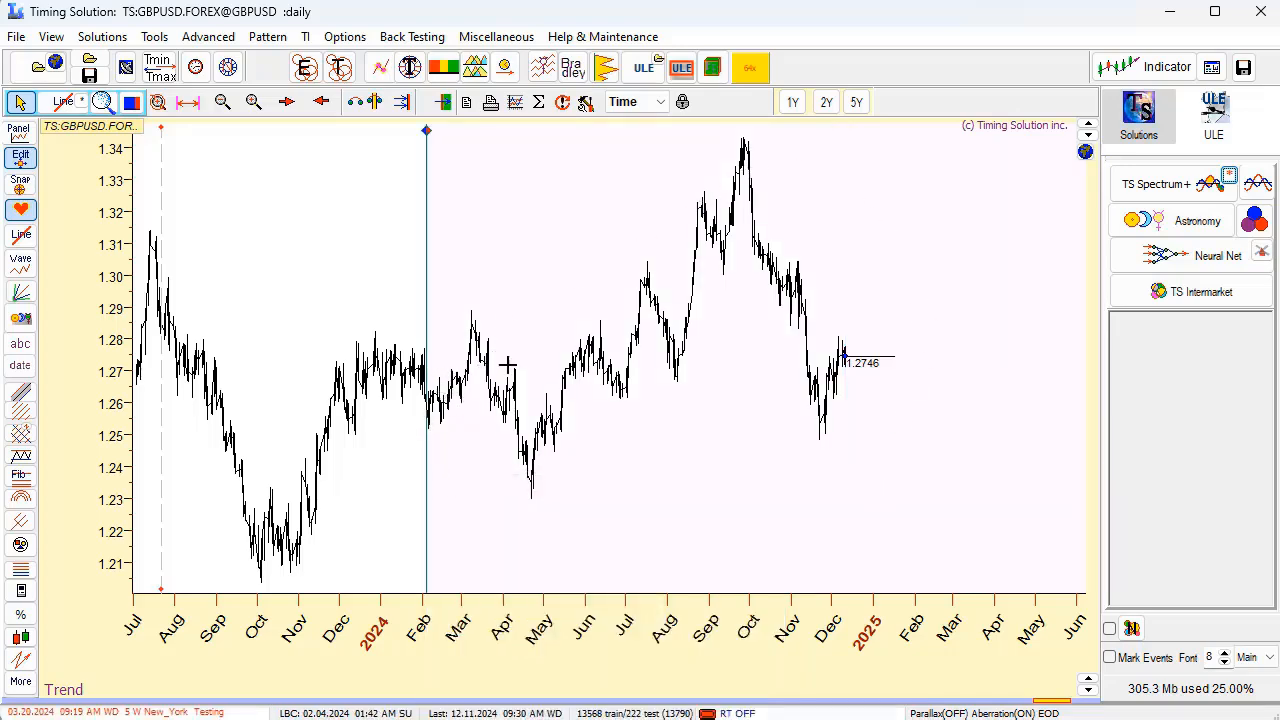
Open the Astro Cycles module for the 365.3-day Sun cycle on the GBPUSD chart in back testing mode.
scroll(620, 340, up, 1)
scroll(620, 340, down, 1)
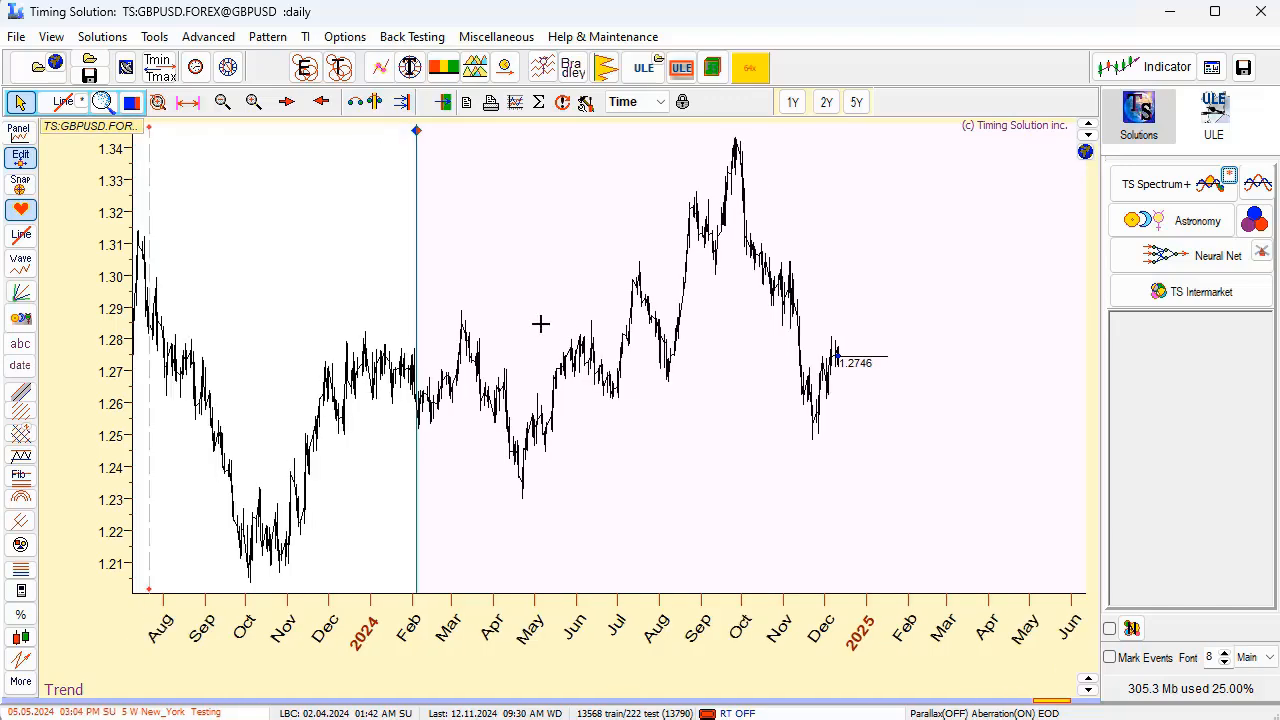
drag(543, 323, 646, 314)
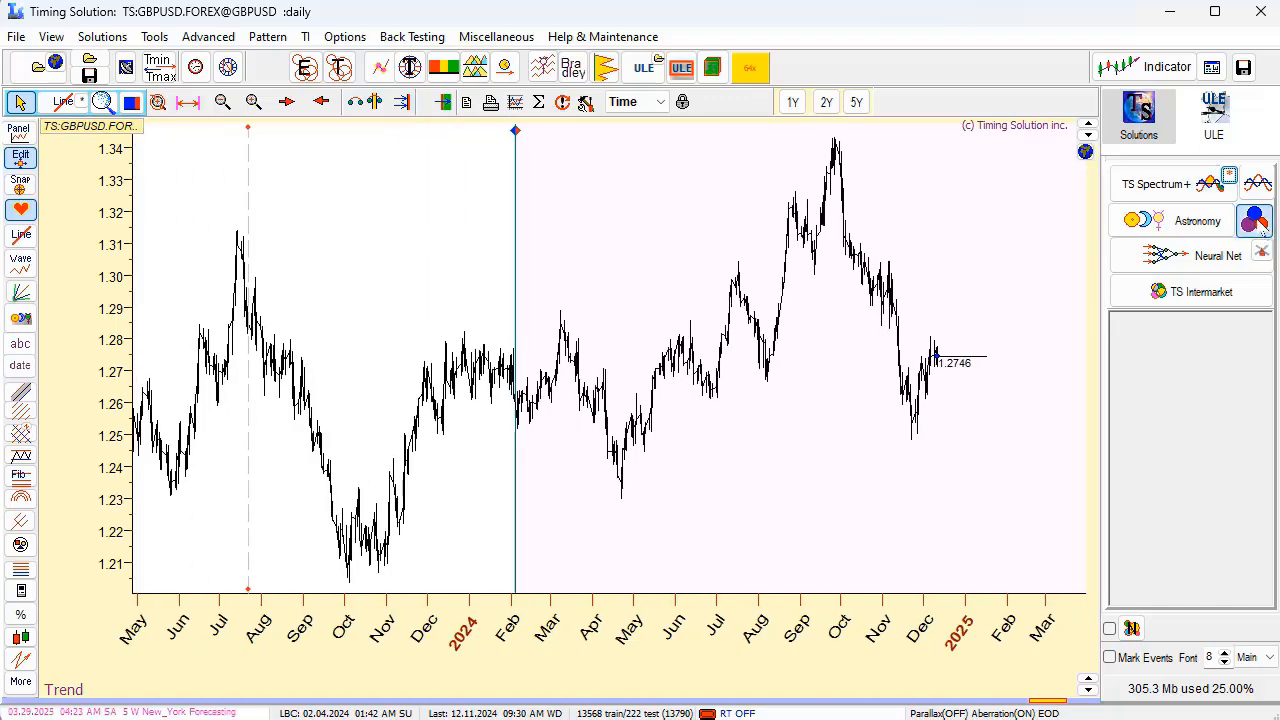
click(1115, 228)
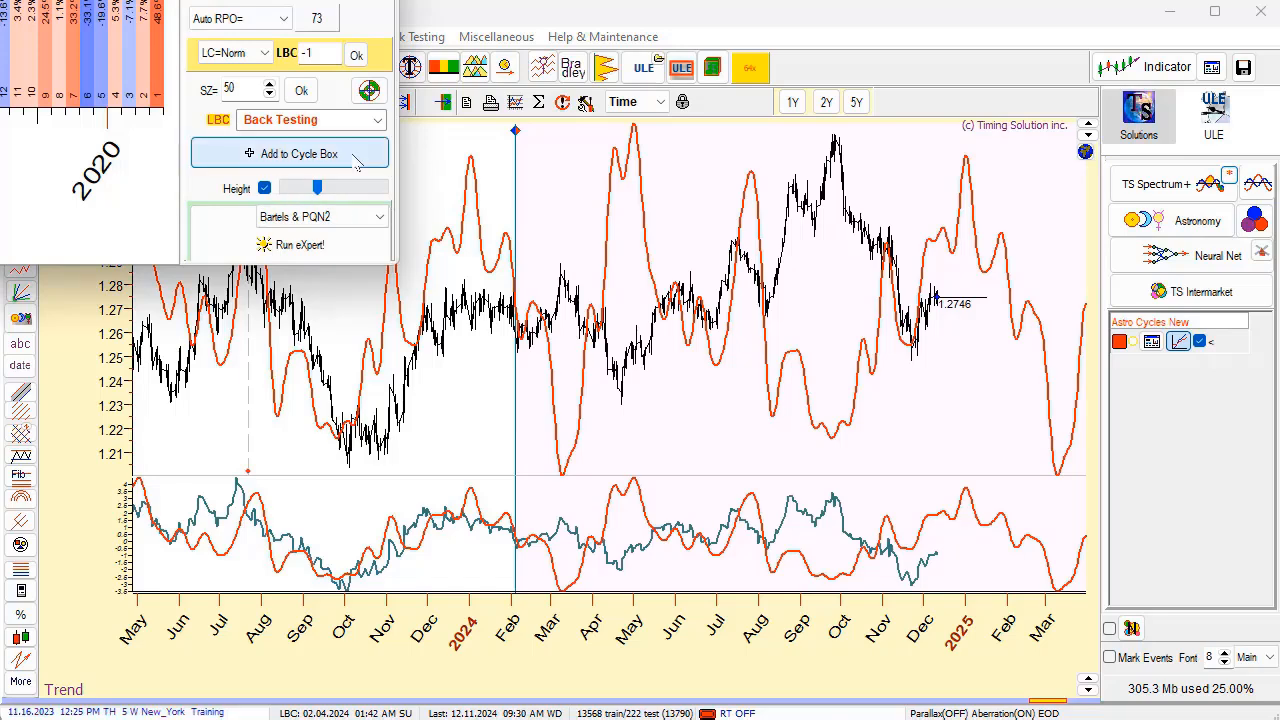
Run regular cycle tuning for the GBPUSD annual Sun cycle with PQN2 as the target.
drag(0, 0, 546, 58)
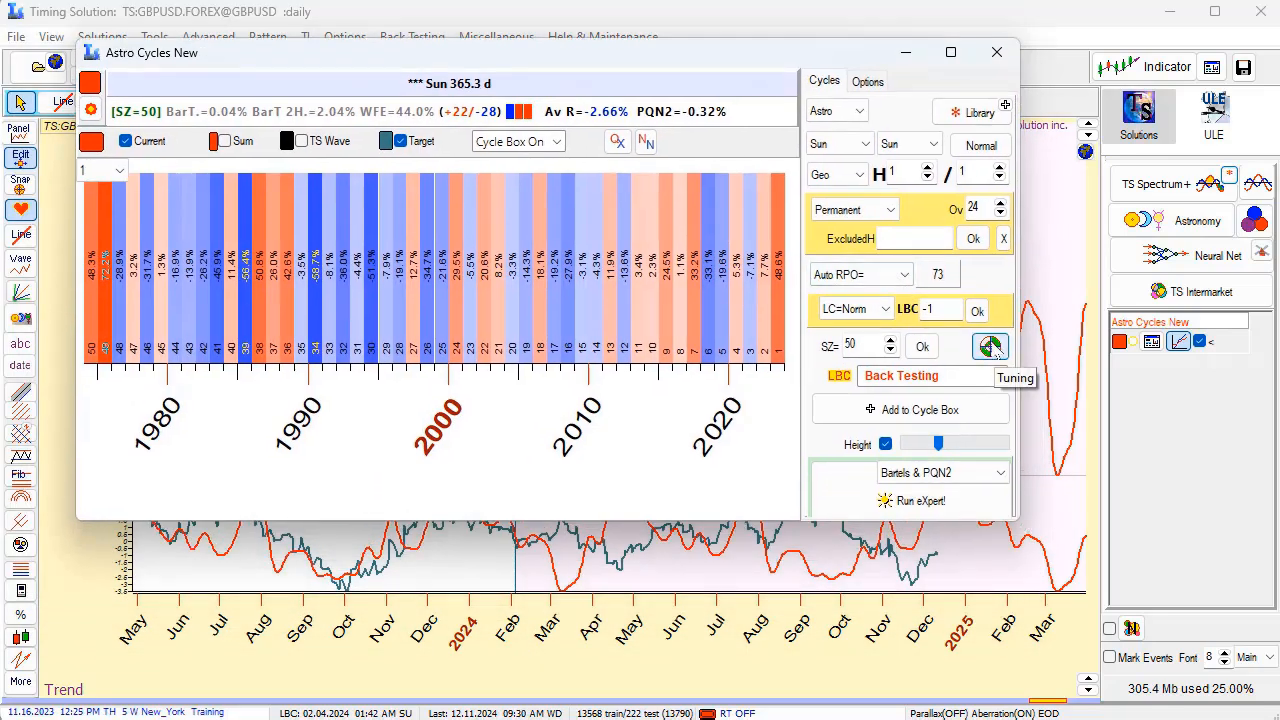
click(991, 347)
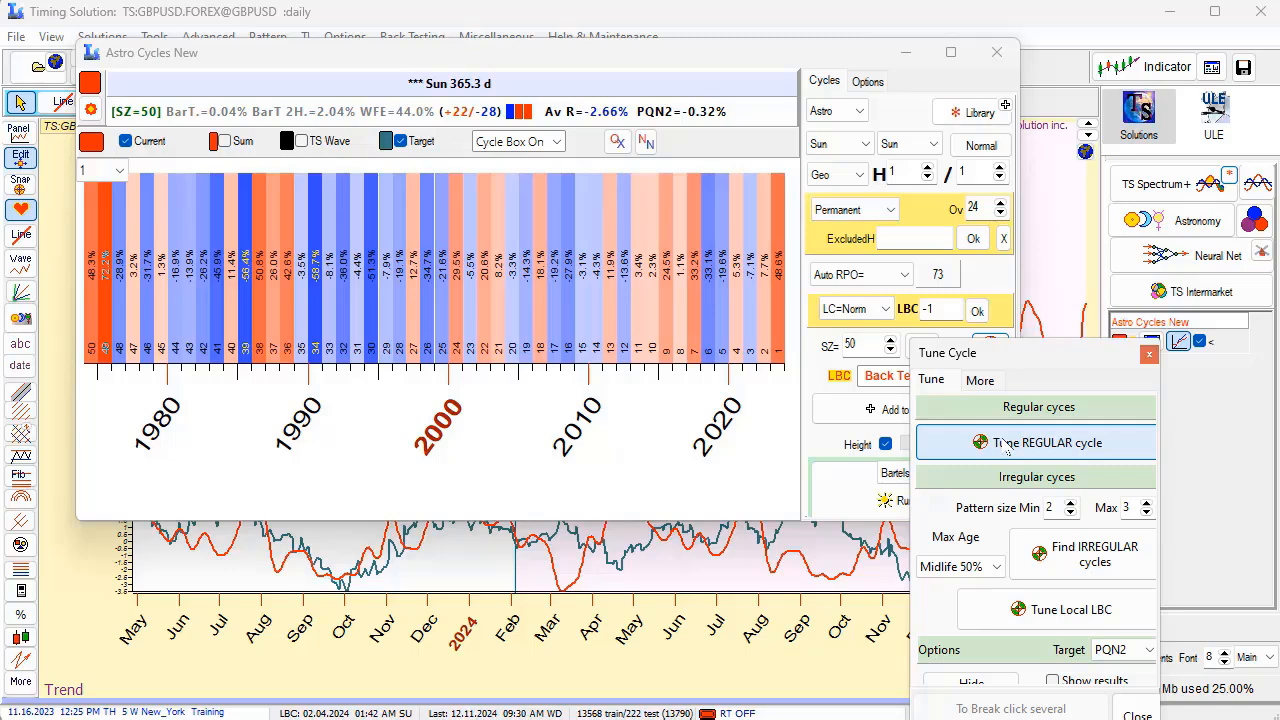
click(1007, 445)
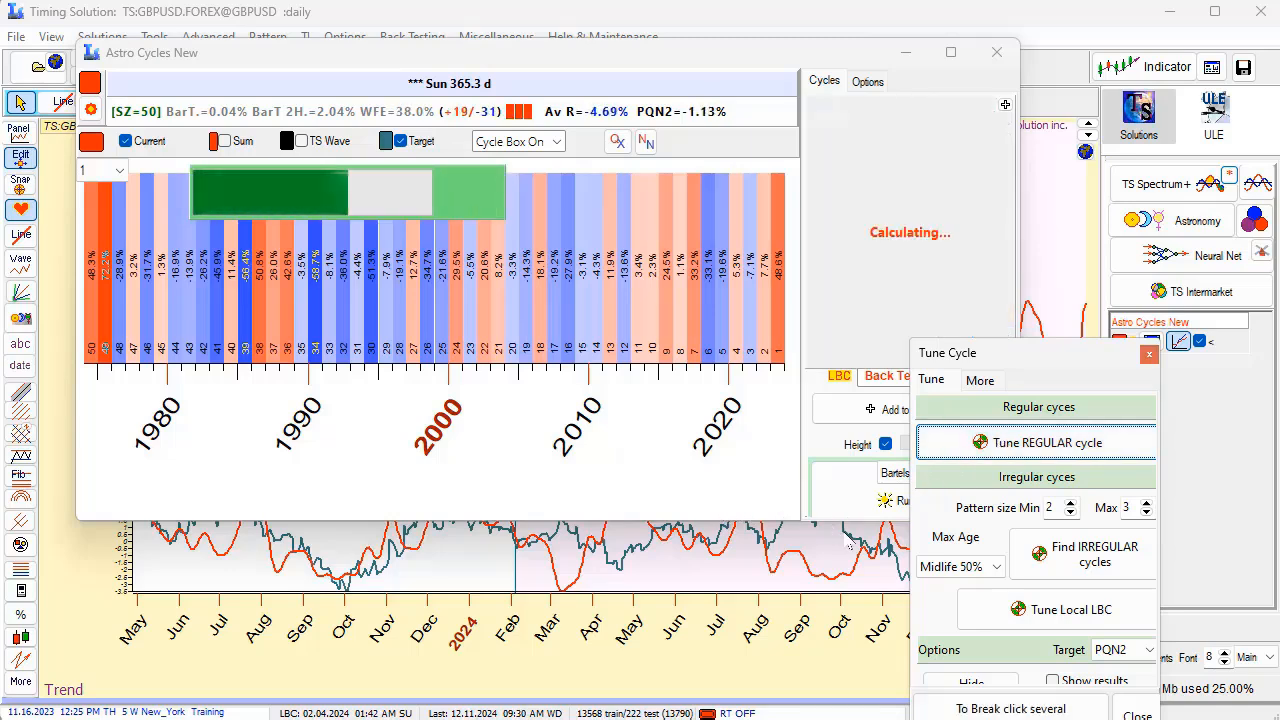
Close the cycle tuning window and compare the tuned annual Sun cycle's projection with the GBPUSD prices after the LBC.
click(1136, 714)
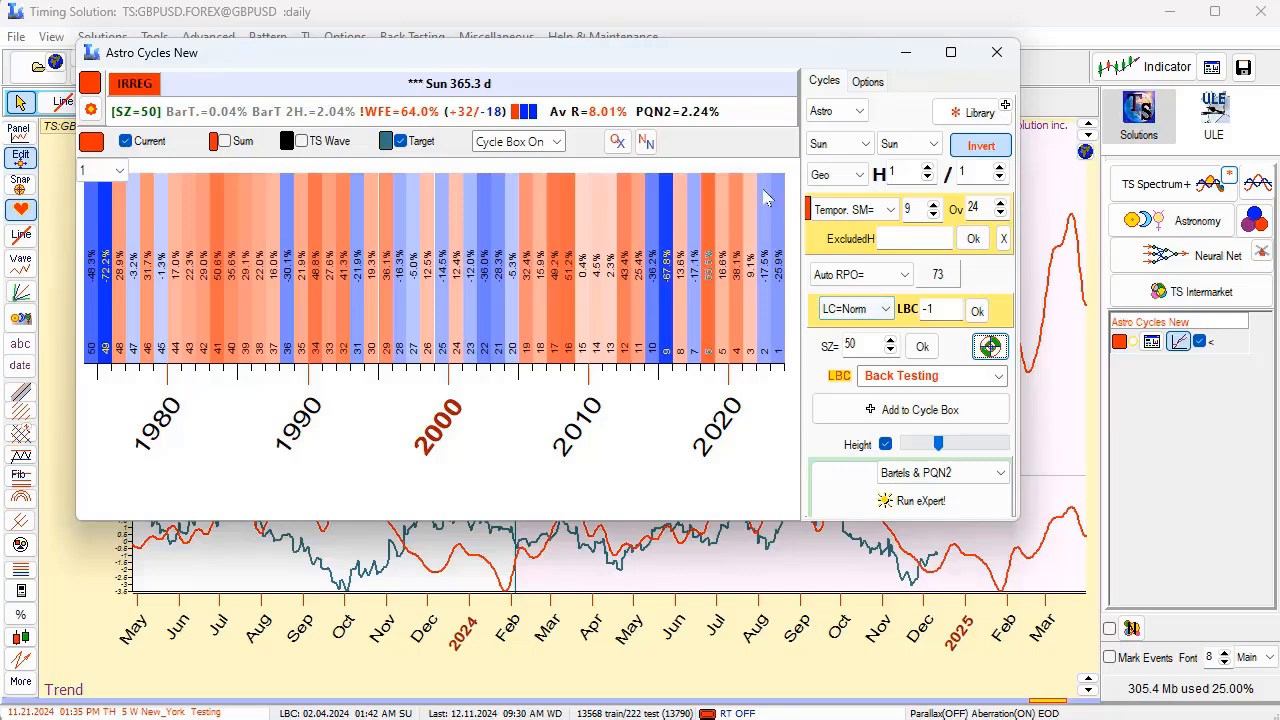
drag(722, 62, 777, 525)
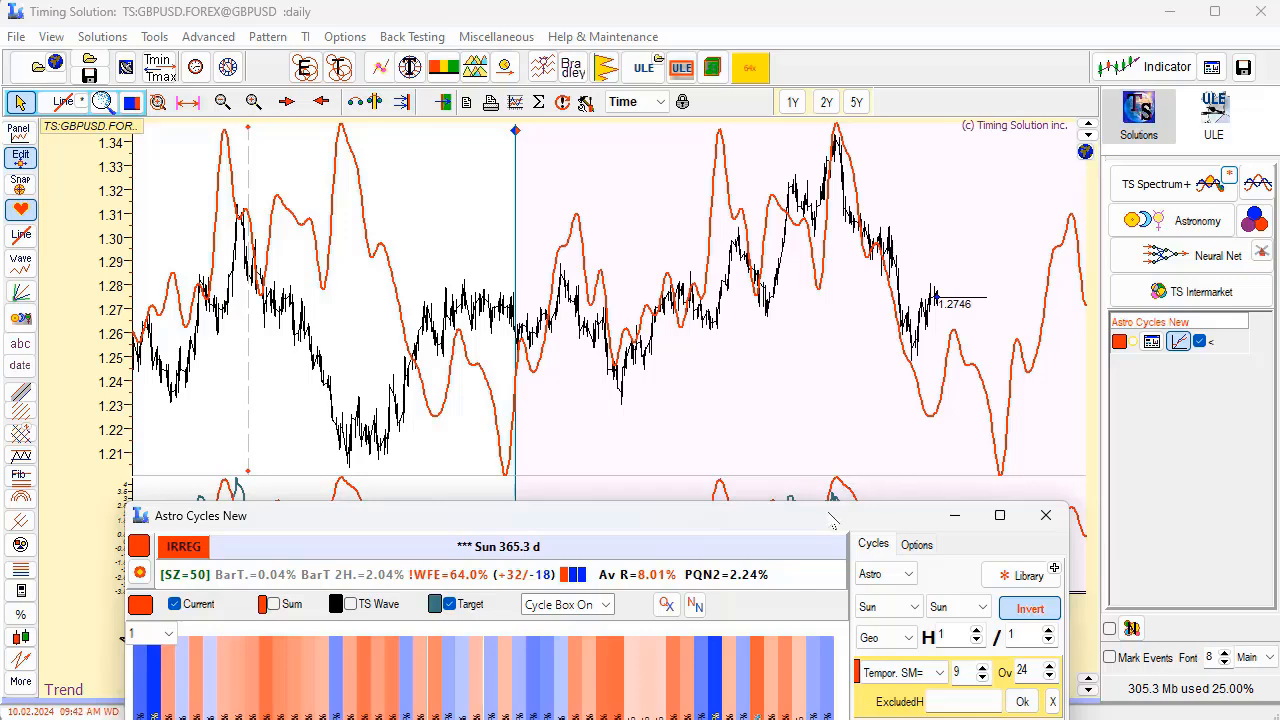
drag(830, 518, 641, 183)
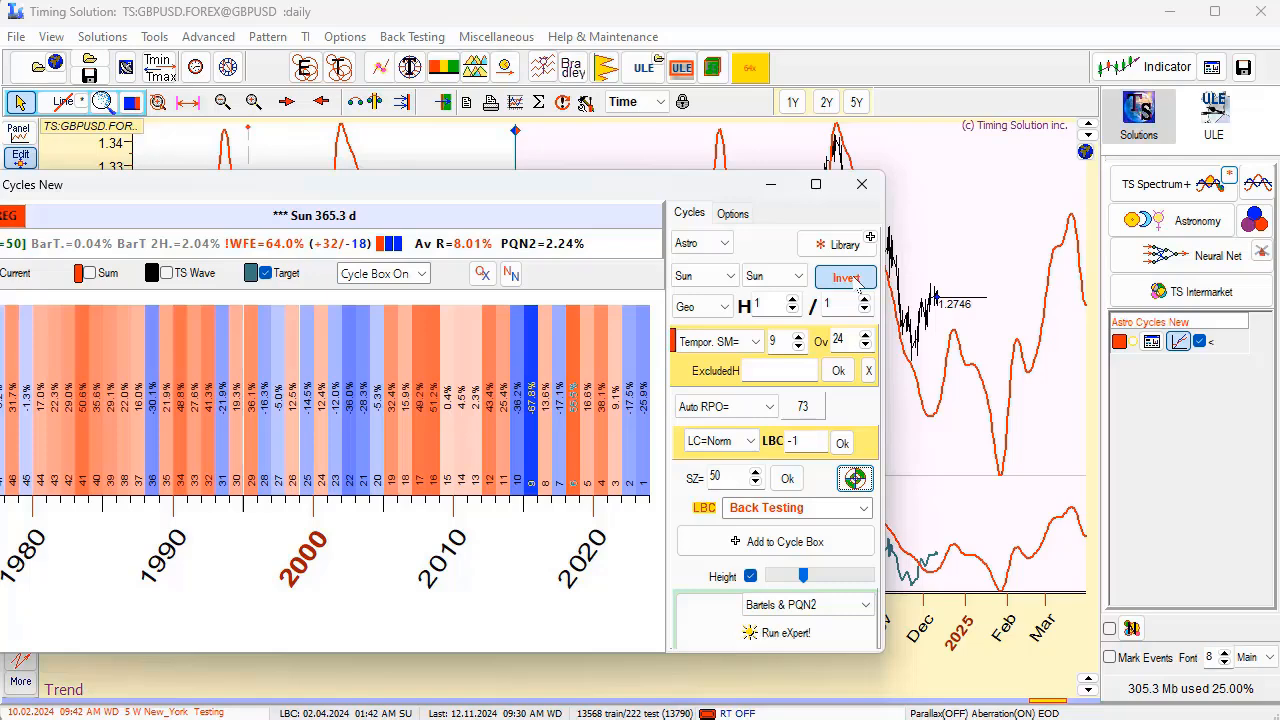
drag(652, 193, 812, 507)
Set the learning border cursor (LBC) on the GBPUSD chart to 08.16.2023.
drag(630, 372, 735, 345)
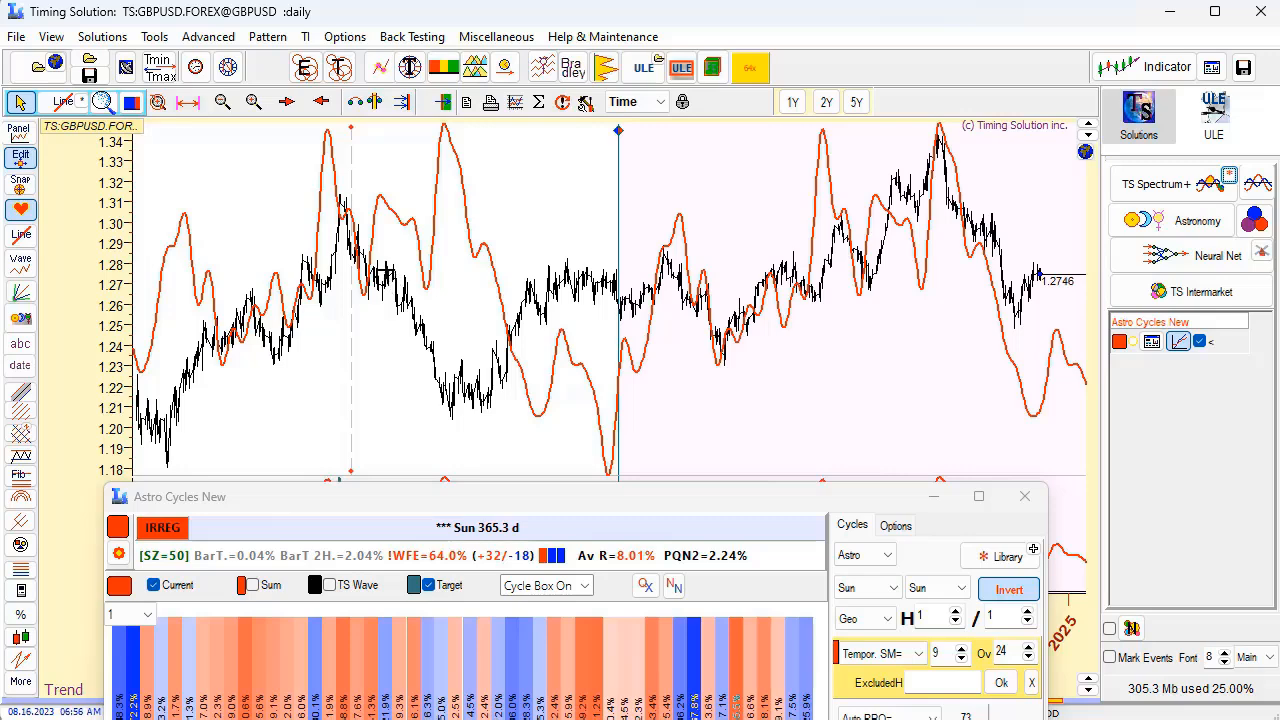
right_click(385, 268)
click(455, 280)
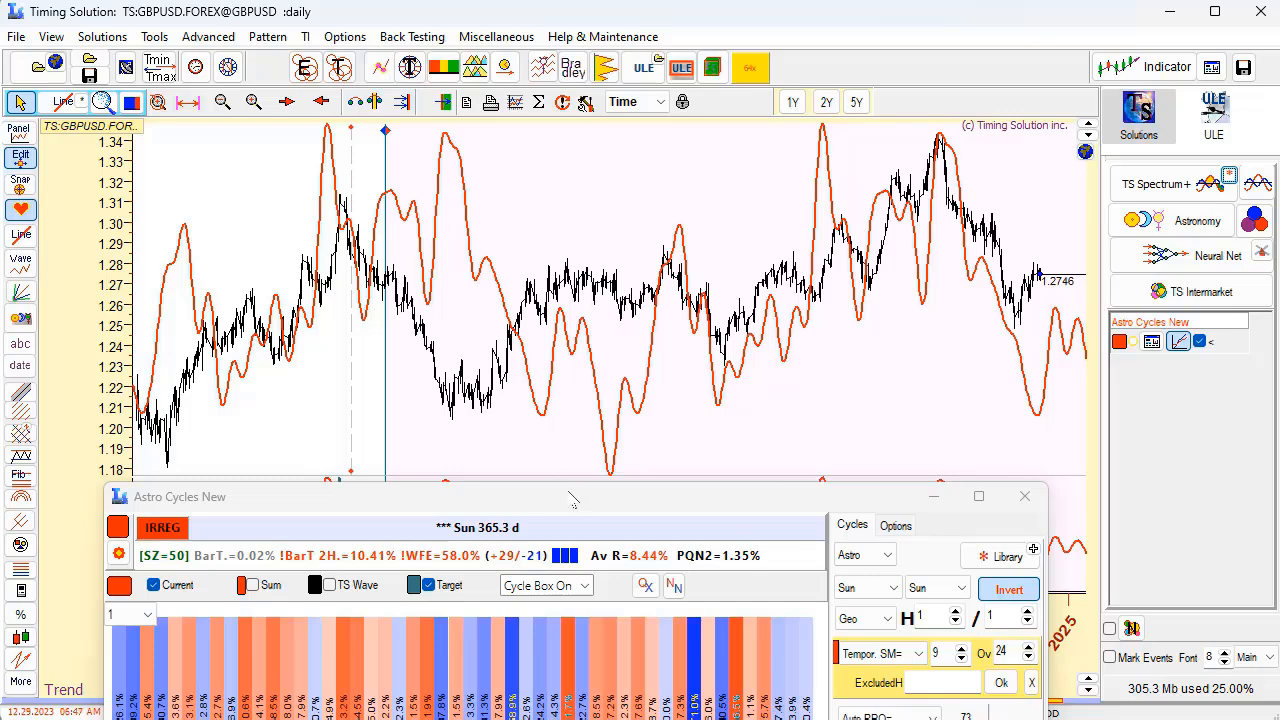
Switch the annual cycle from inverted to normal, compare the projection line with GBPUSD prices, and restore the inversion.
drag(572, 498, 372, 380)
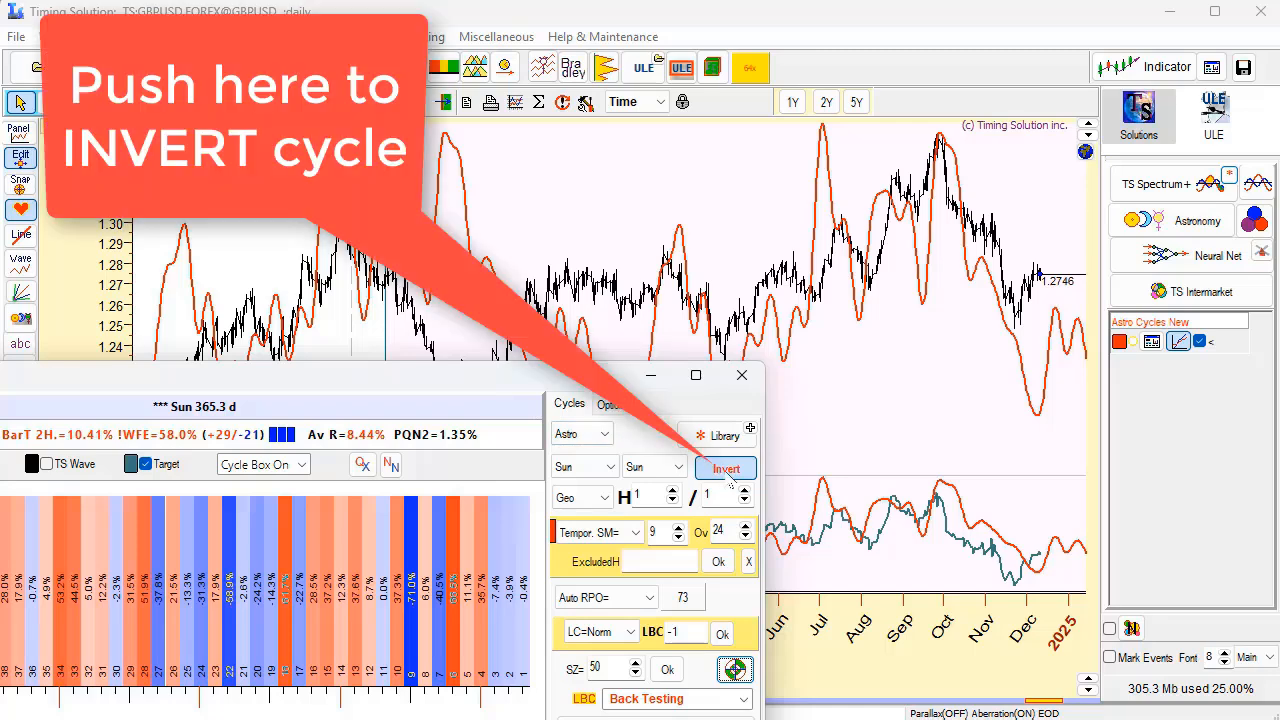
click(727, 481)
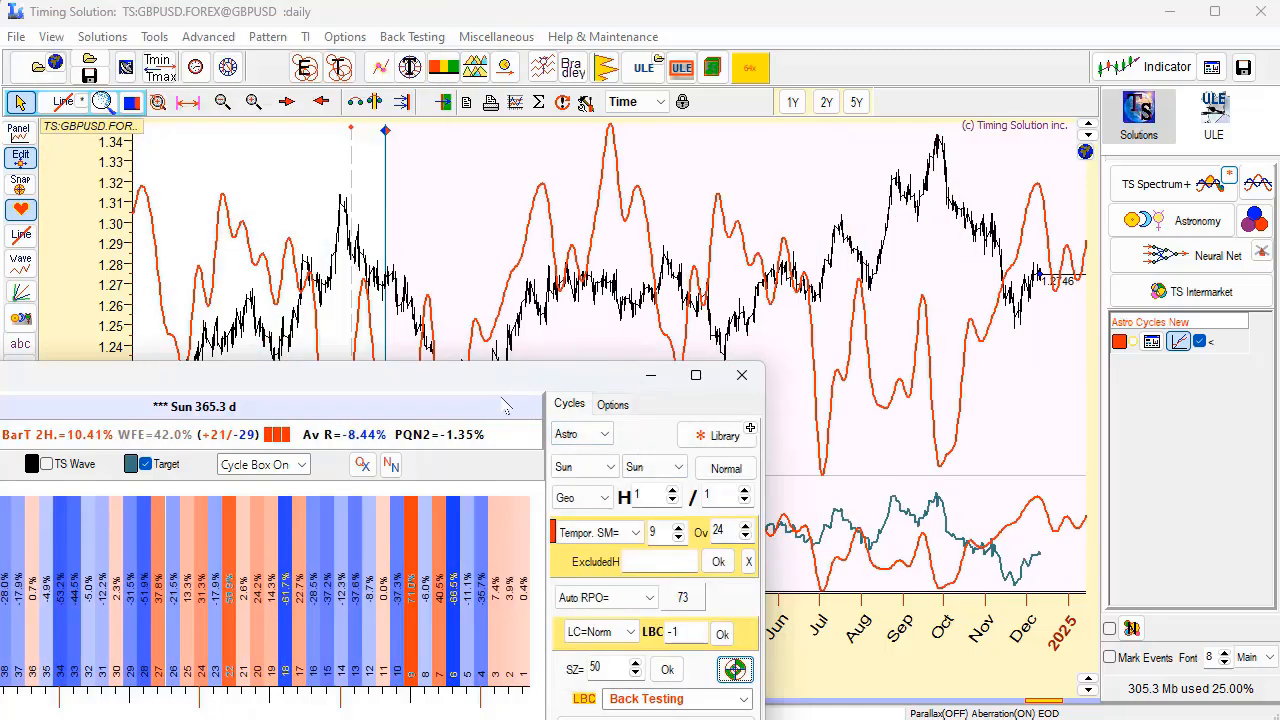
drag(505, 405, 492, 533)
drag(342, 366, 606, 343)
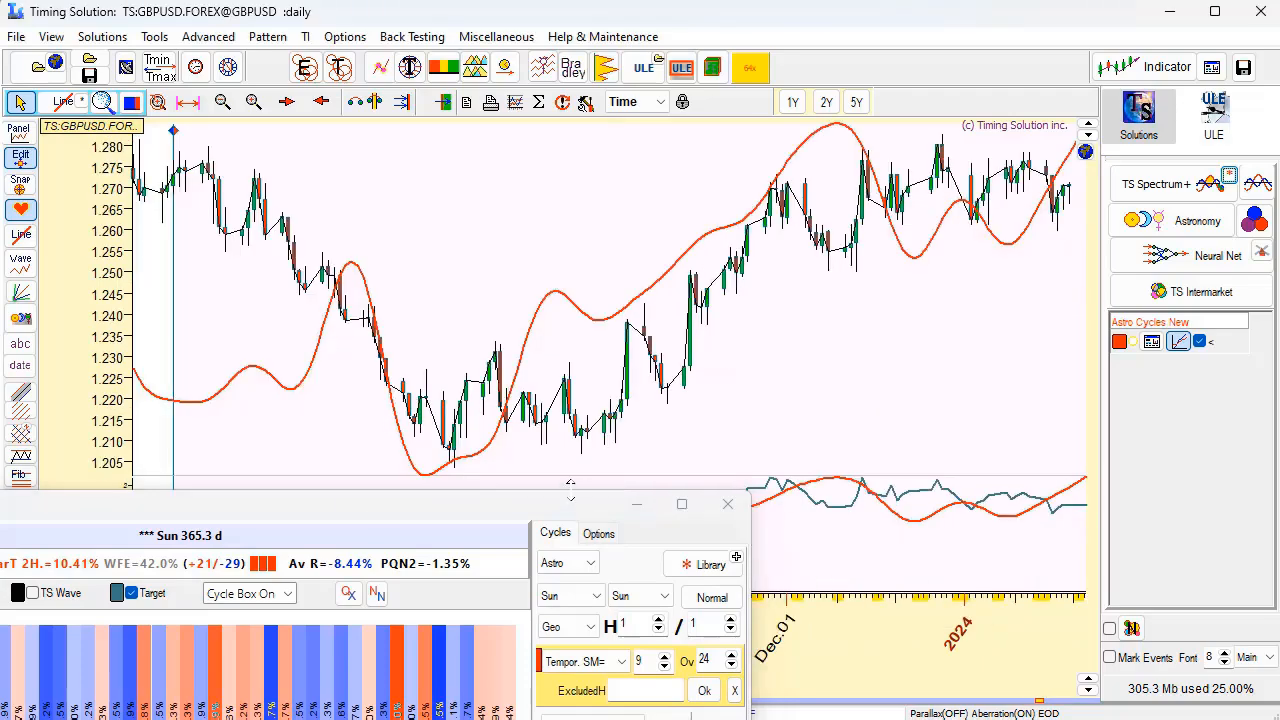
scroll(770, 372, down, 10)
drag(990, 336, 486, 297)
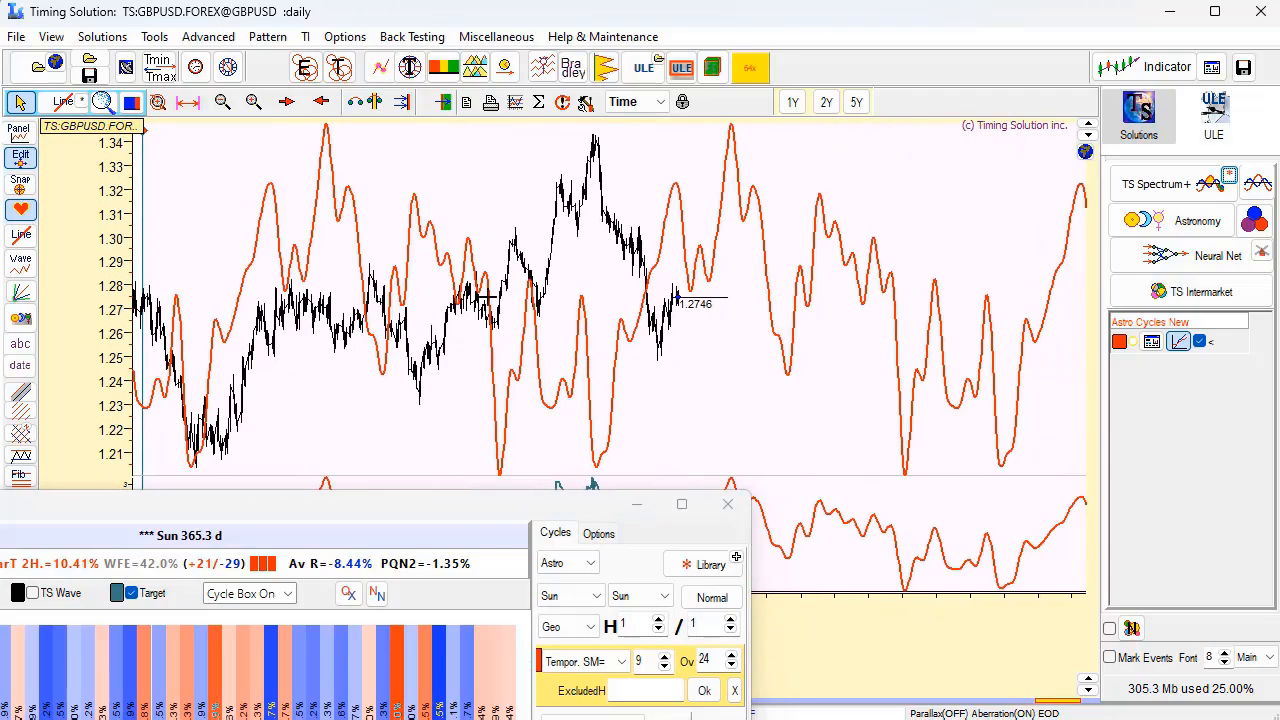
drag(522, 528, 568, 414)
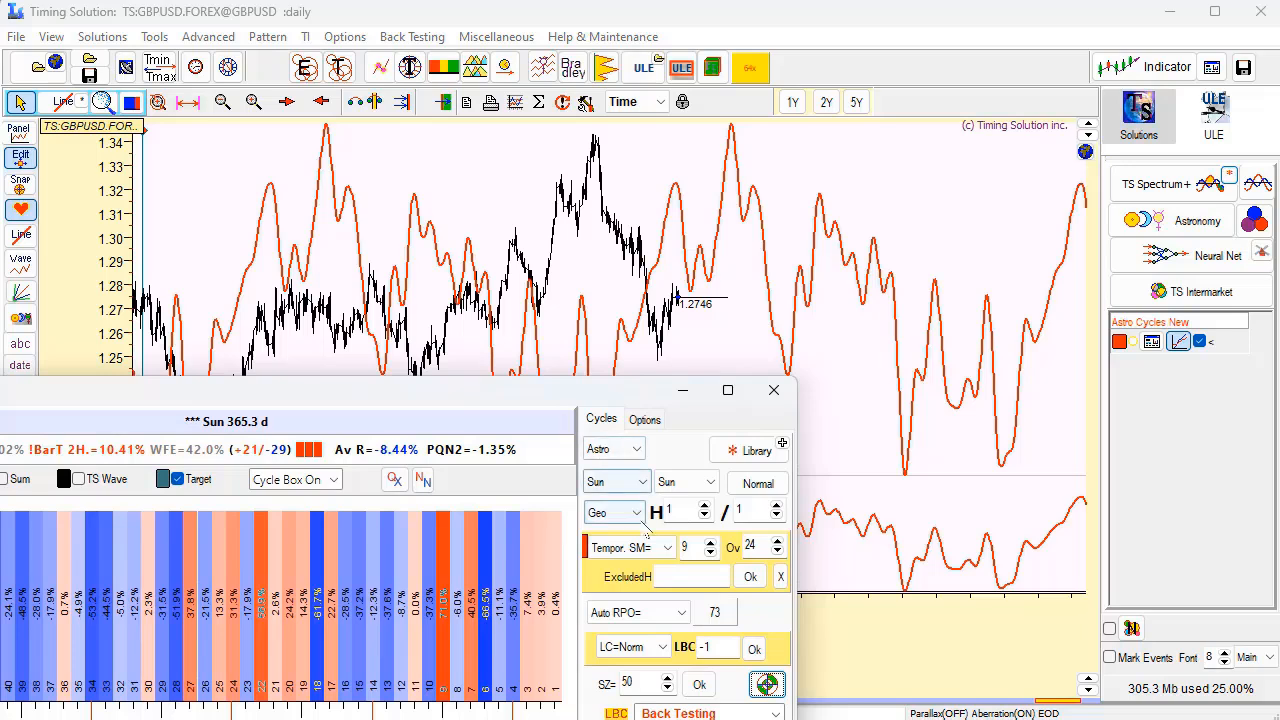
click(758, 484)
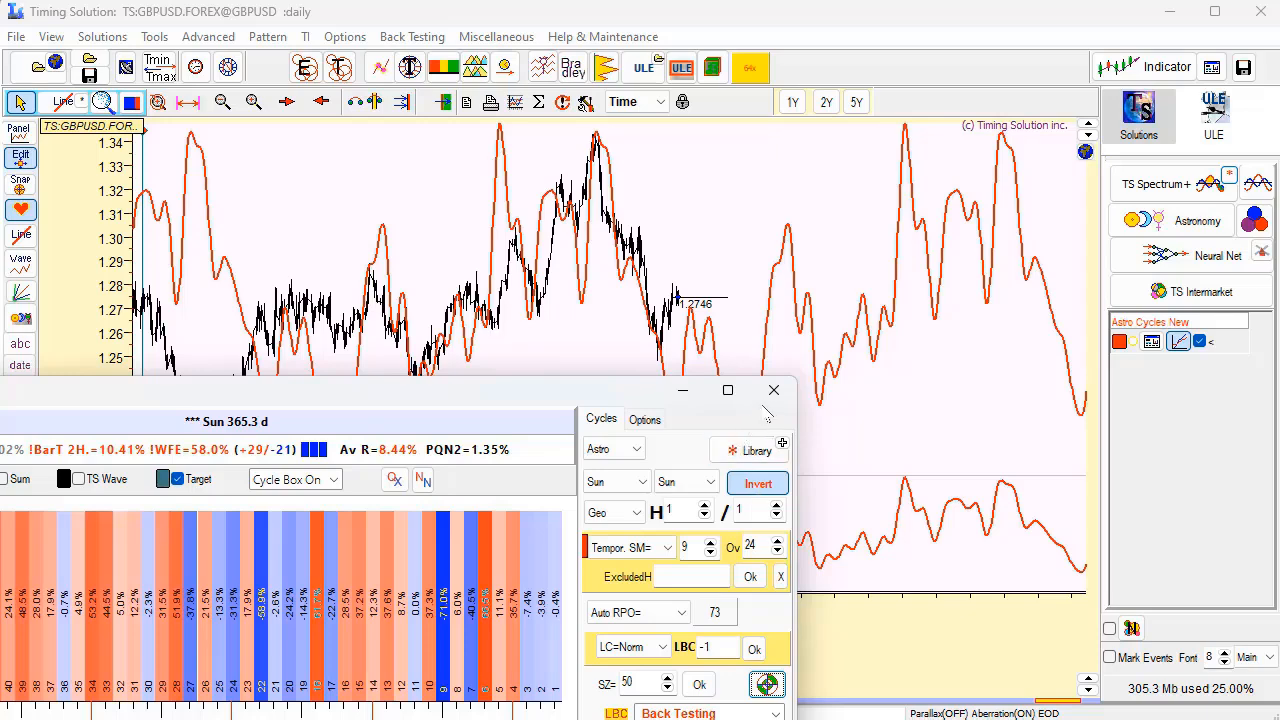
Close the Astro Cycles module and load the daily Gold (COMEX) price history.
click(773, 390)
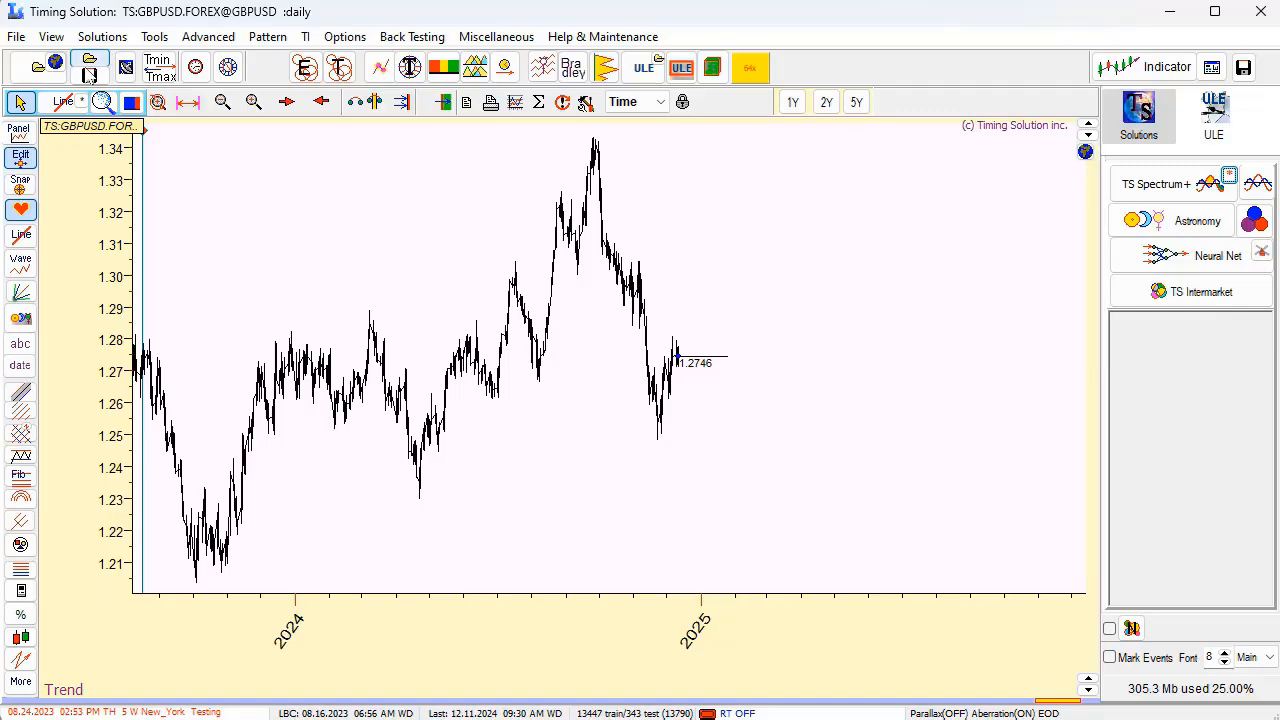
click(58, 65)
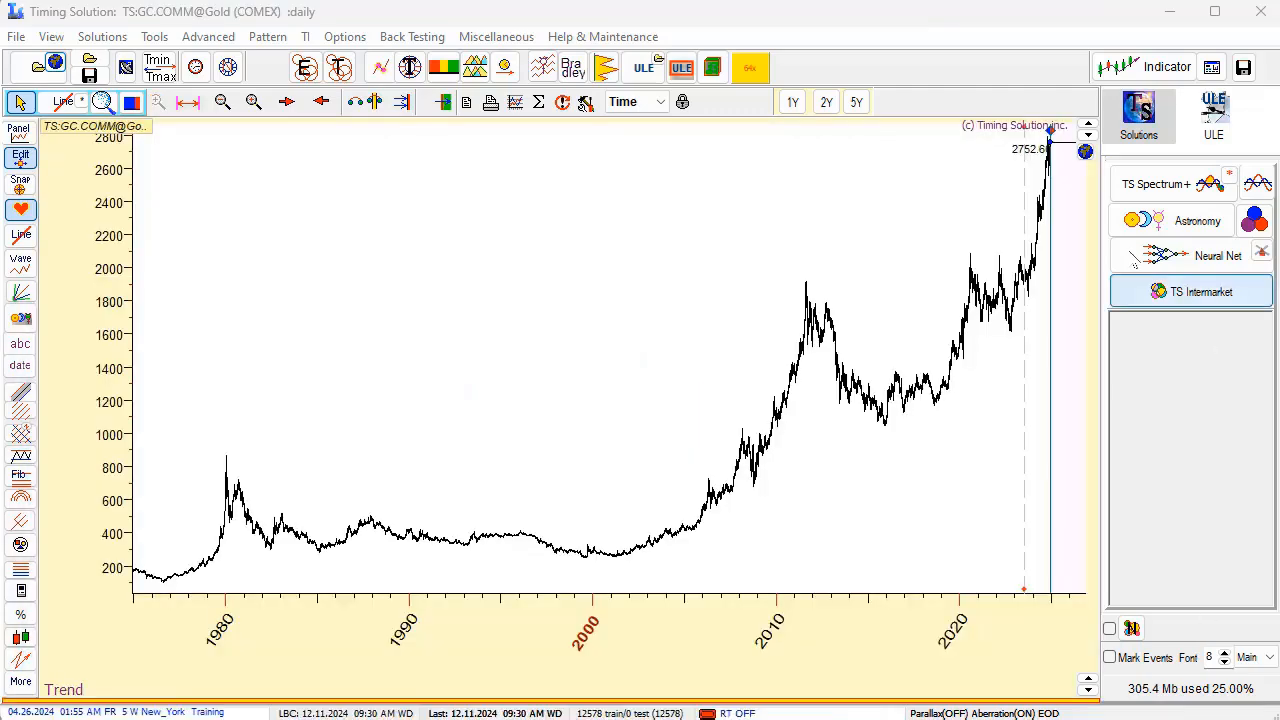
Set the learning border cursor (LBC) on the Gold chart to 08.18.2023, with the following price history in view.
drag(966, 206, 1109, 339)
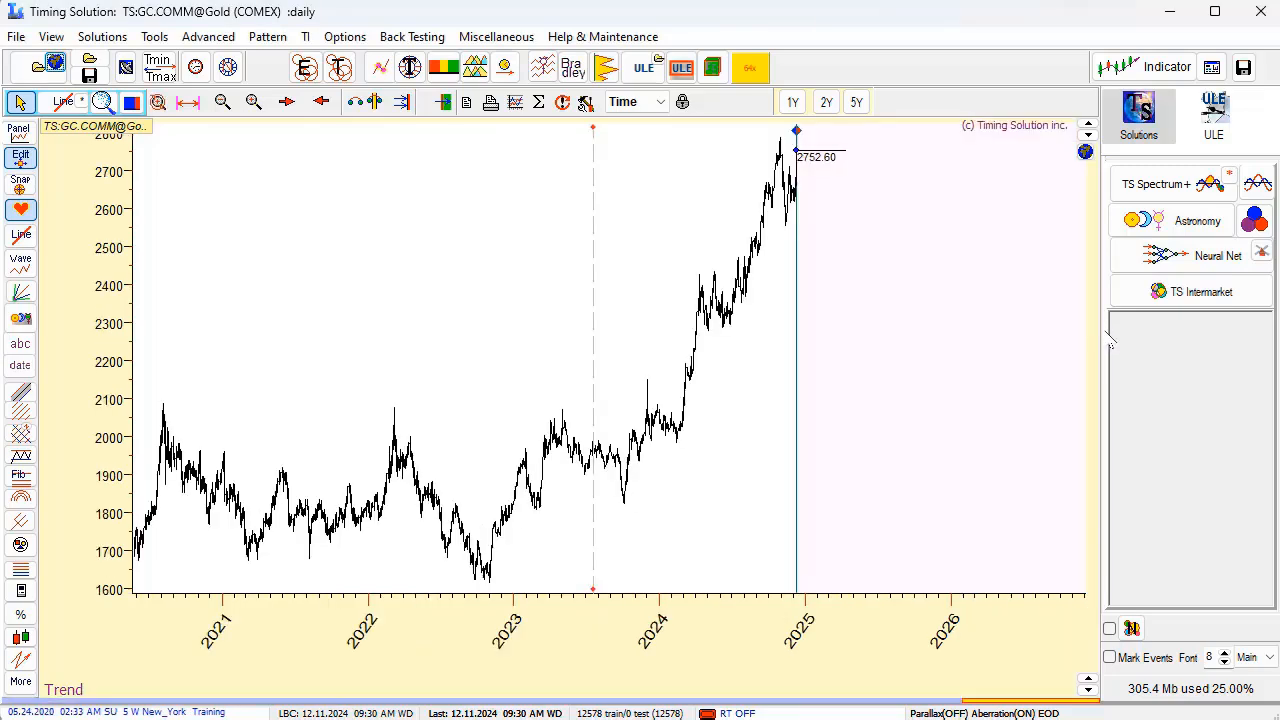
drag(558, 415, 846, 457)
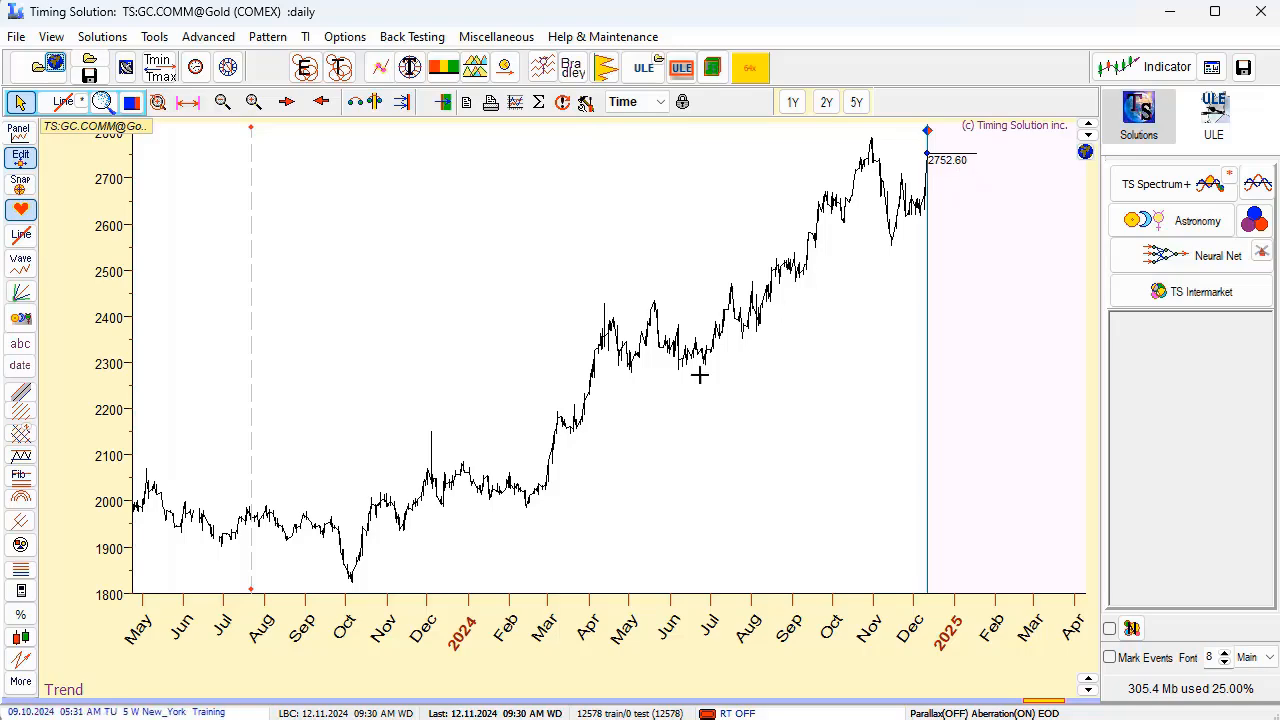
drag(461, 491, 614, 472)
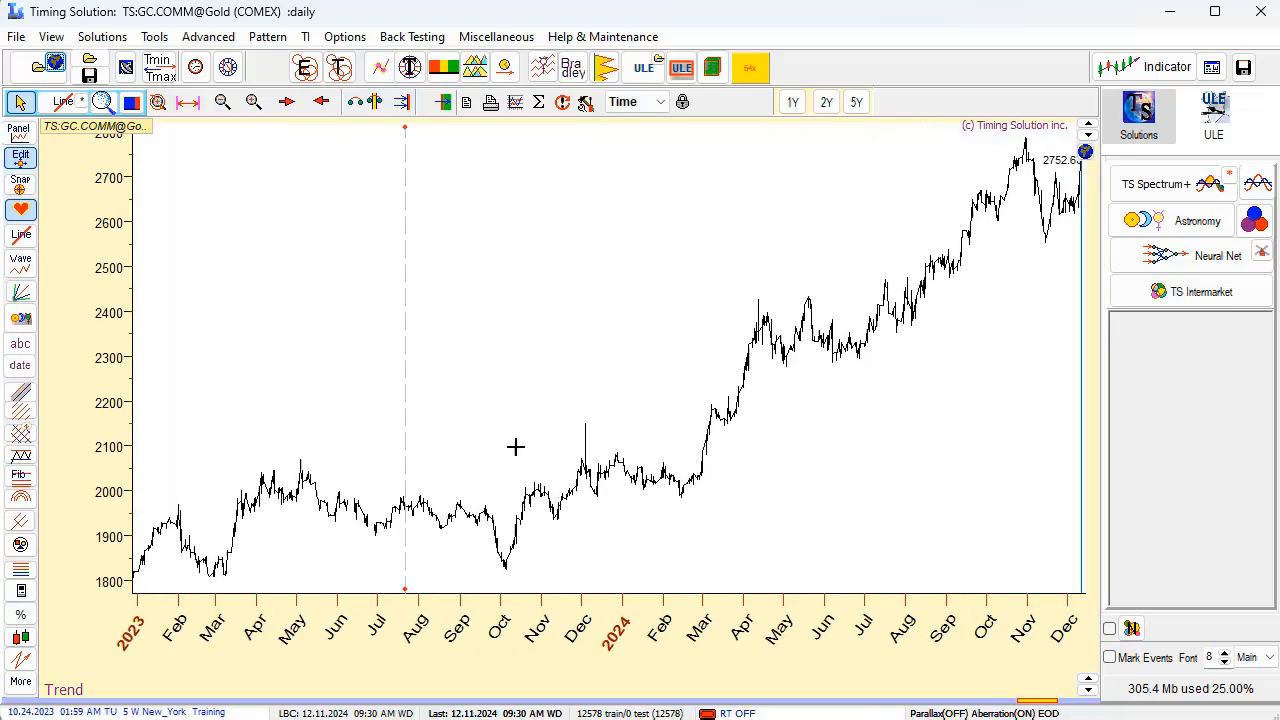
right_click(443, 462)
click(510, 474)
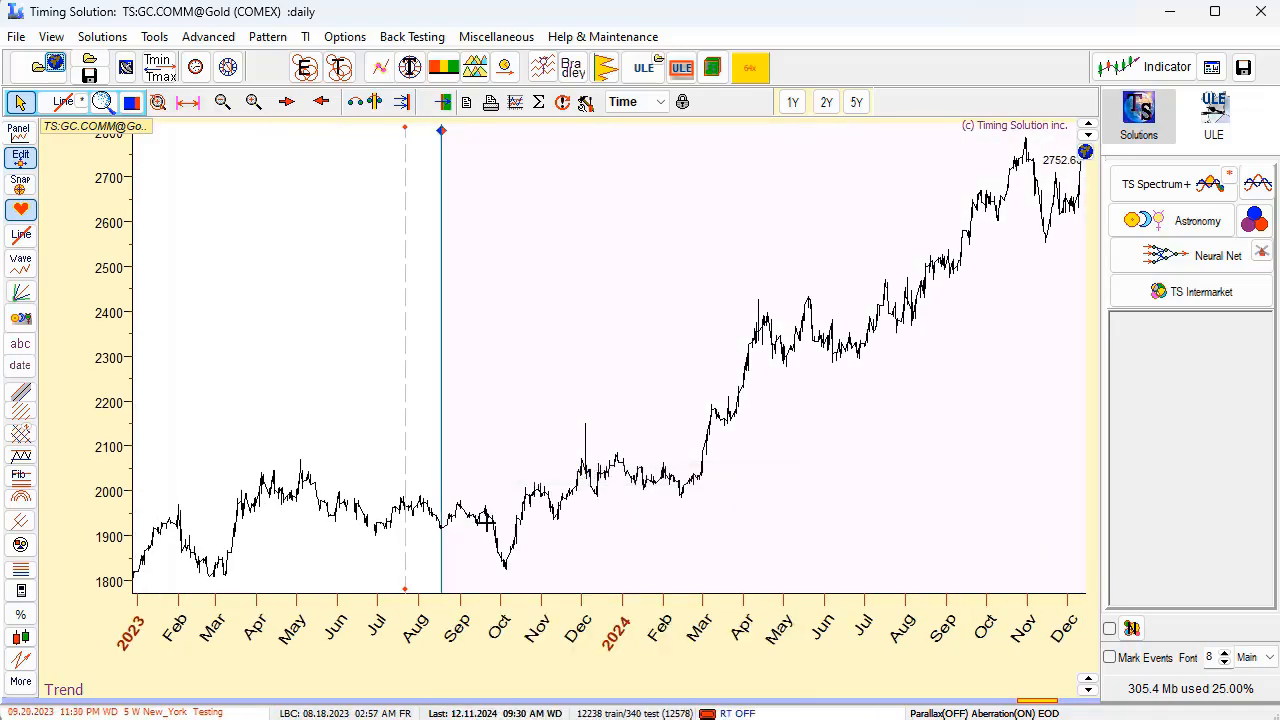
drag(920, 380, 795, 330)
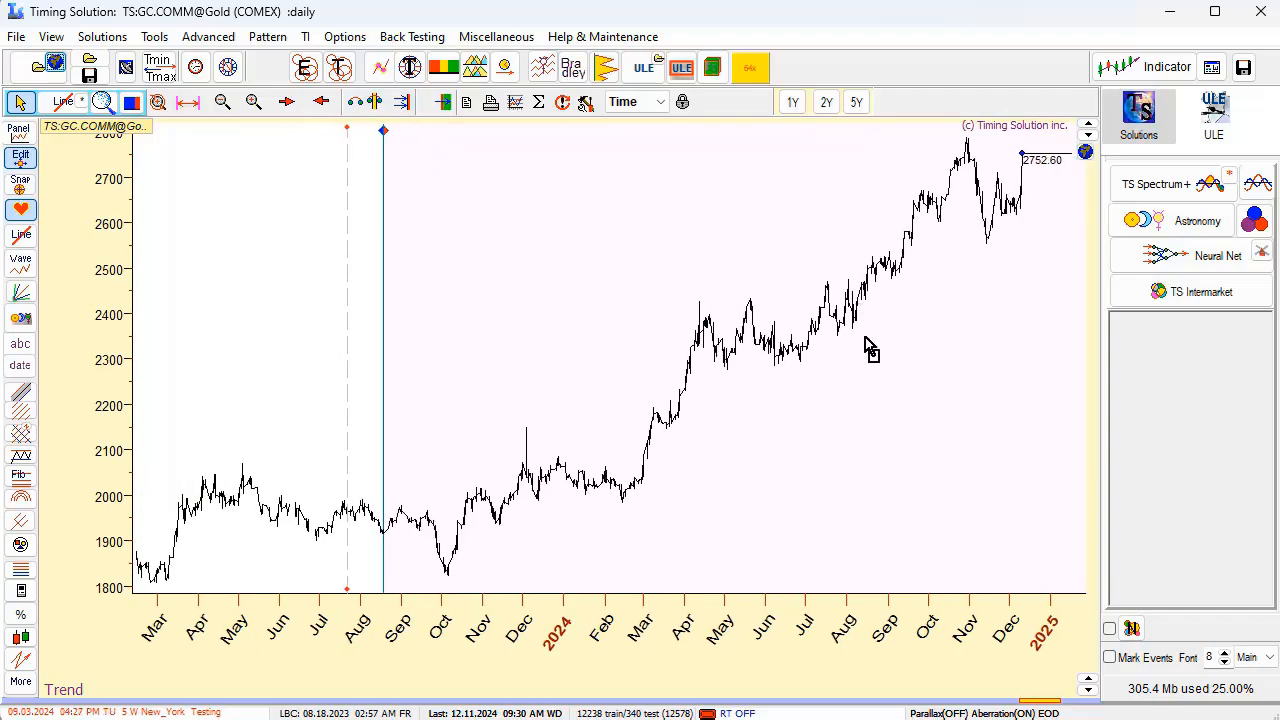
drag(866, 349, 835, 320)
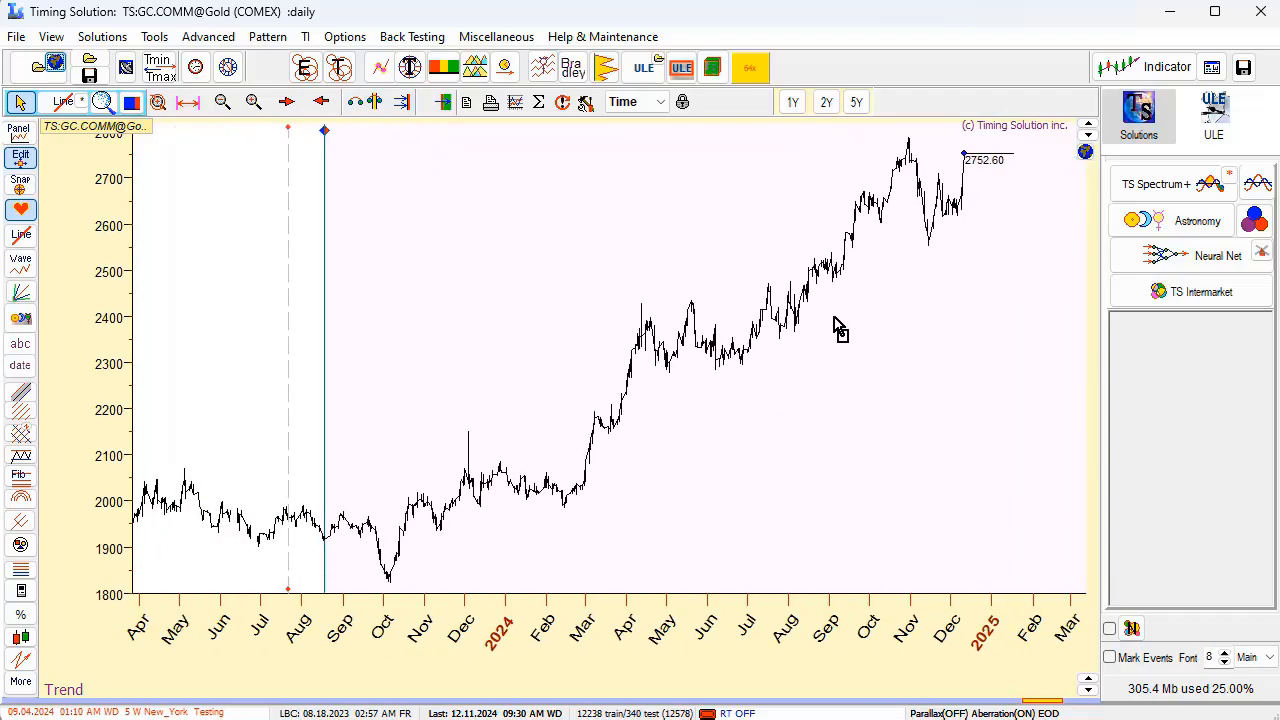
Calculate the Gold spectrum from 160 to 420 days with BarTels Corrected, check the one-year cycle, and close it.
click(1229, 176)
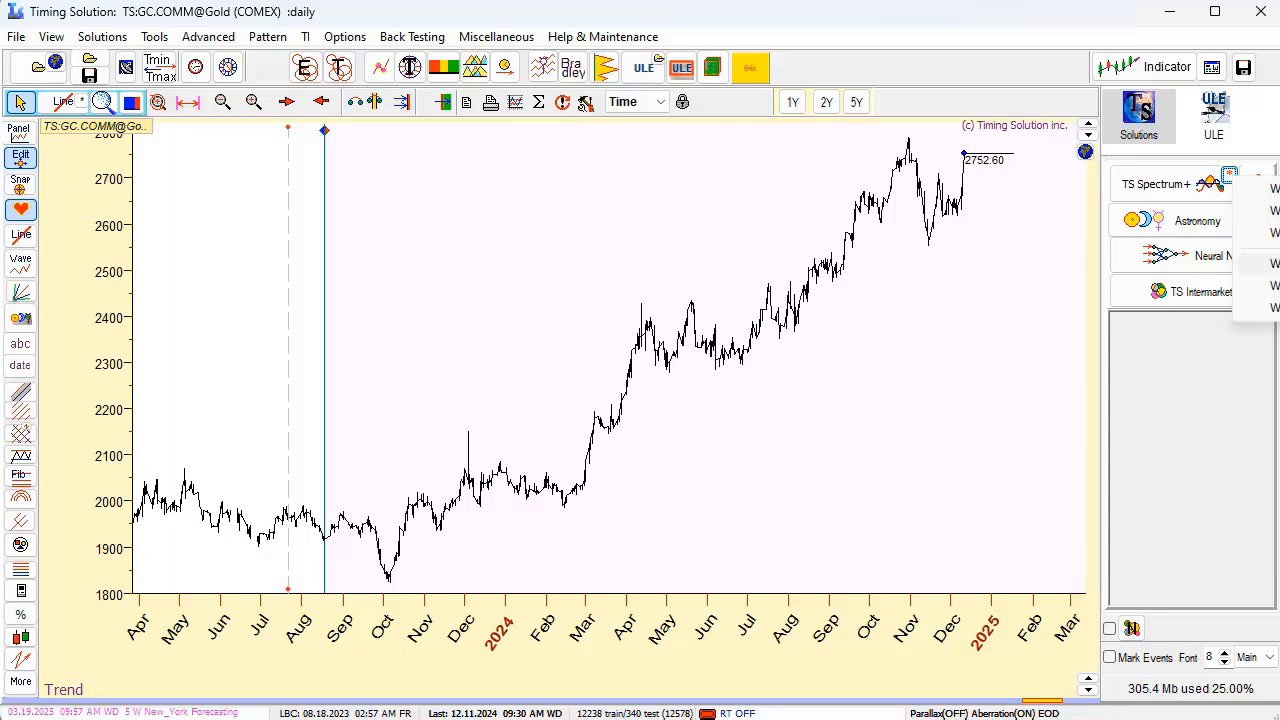
click(1262, 263)
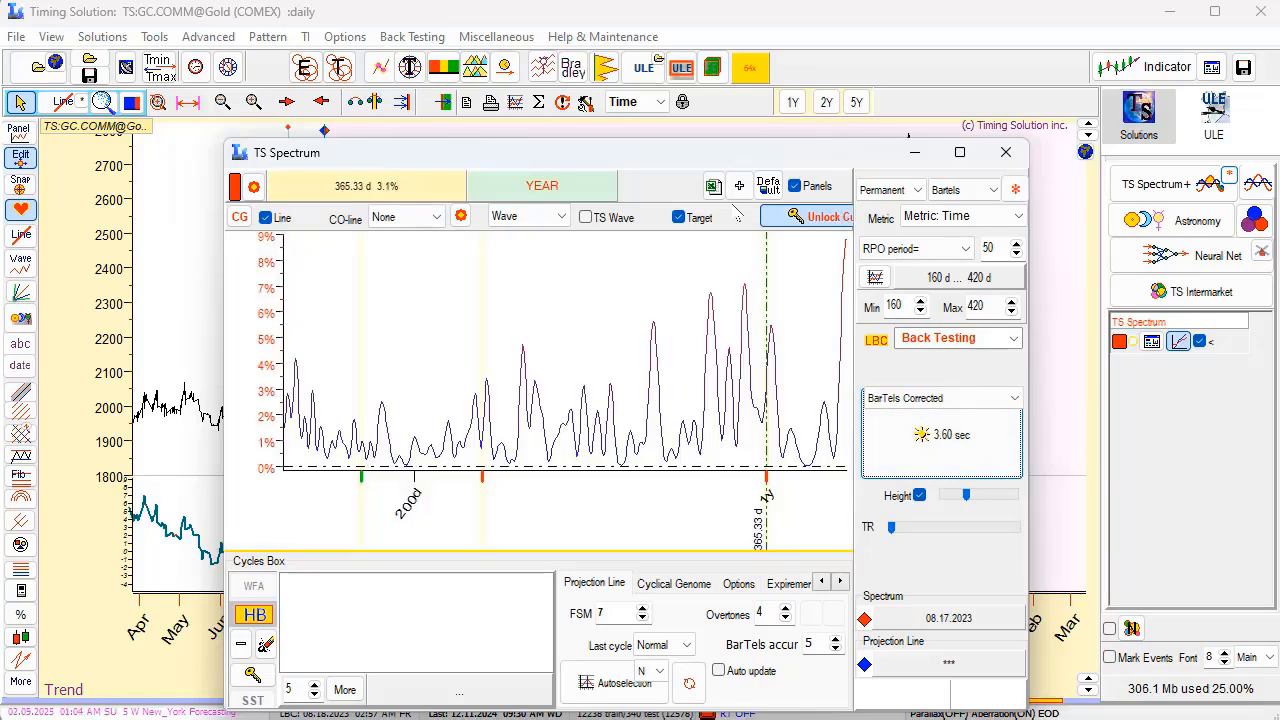
drag(760, 155, 608, 84)
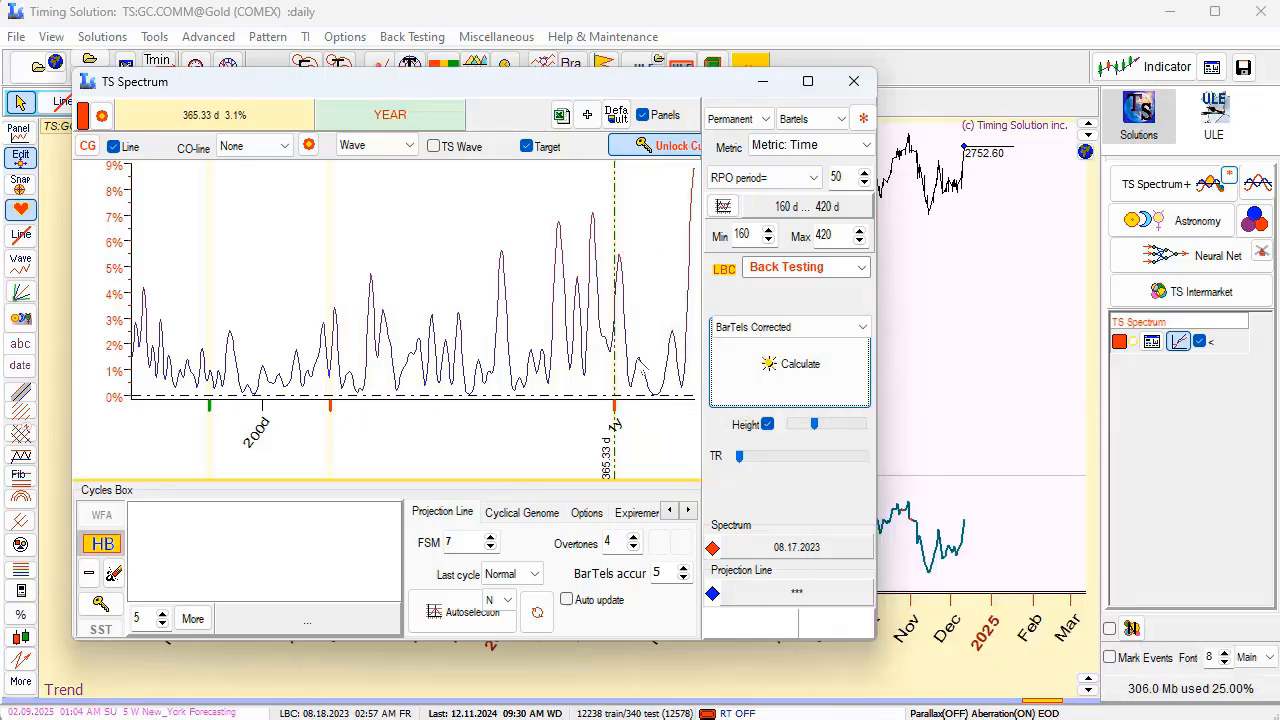
click(855, 81)
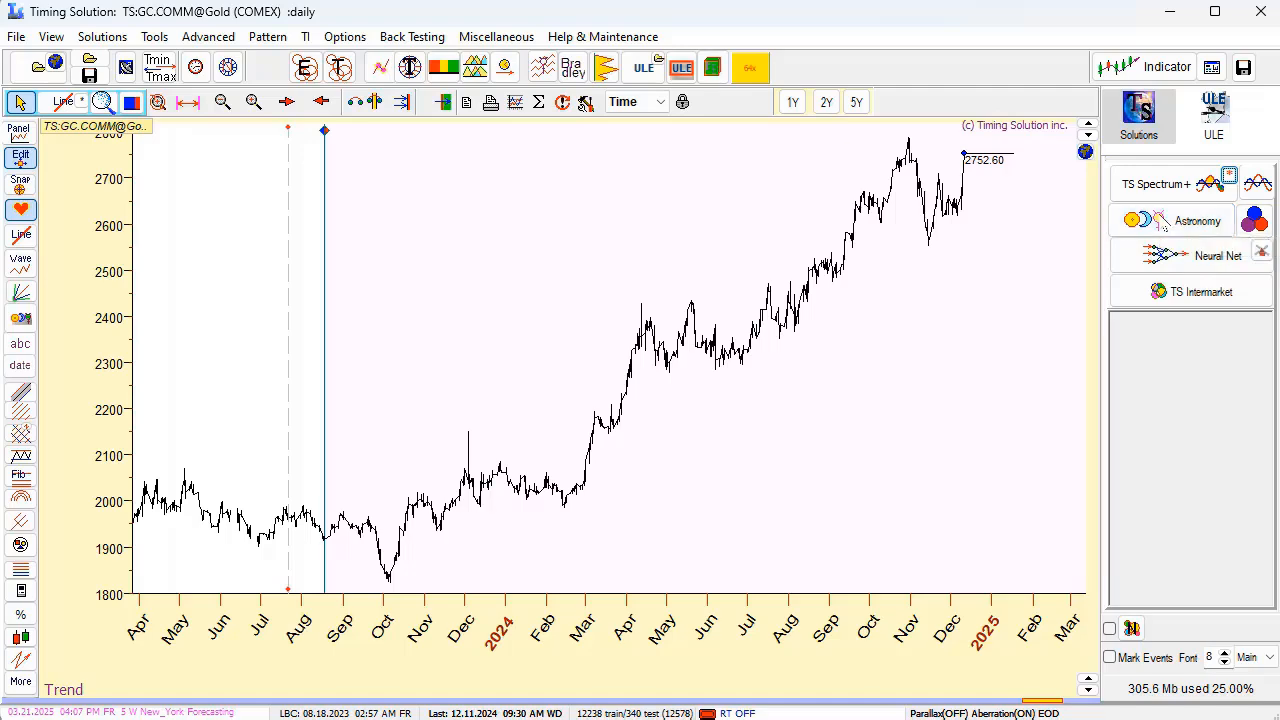
Open the Astronomy composite module for the annual cycle and overlay its projection line on the Gold price chart.
click(1163, 222)
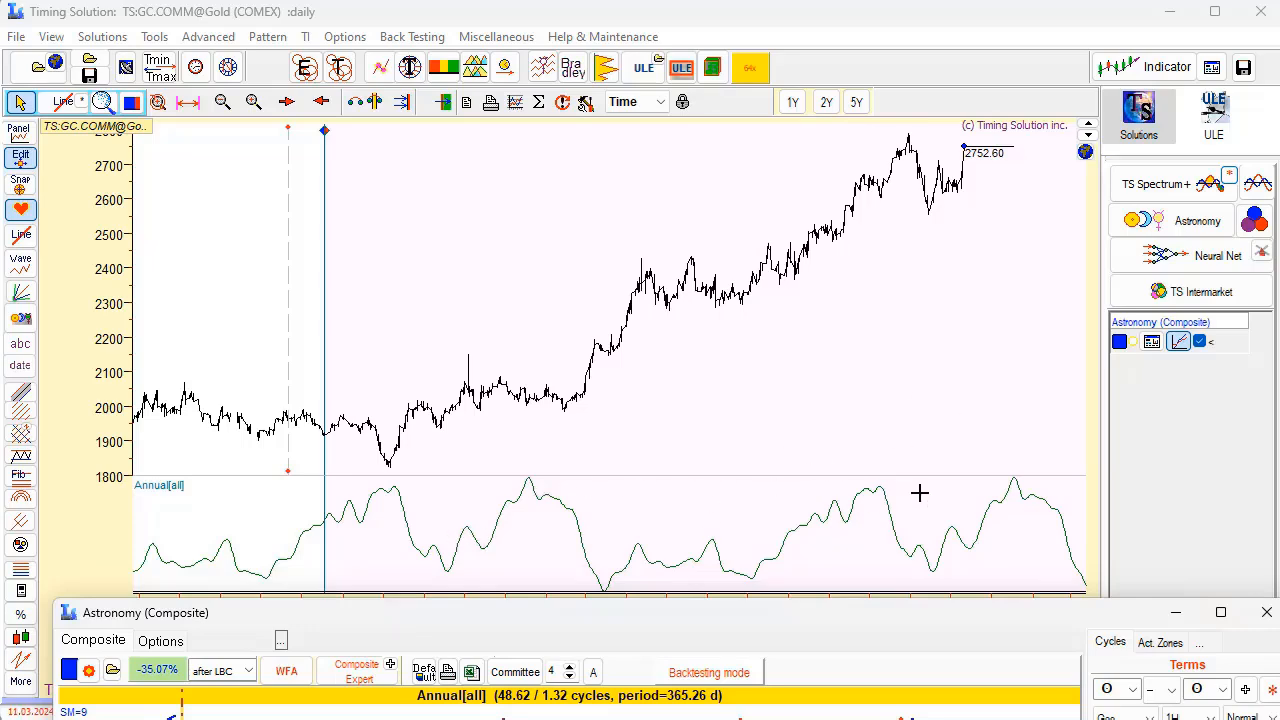
click(1180, 342)
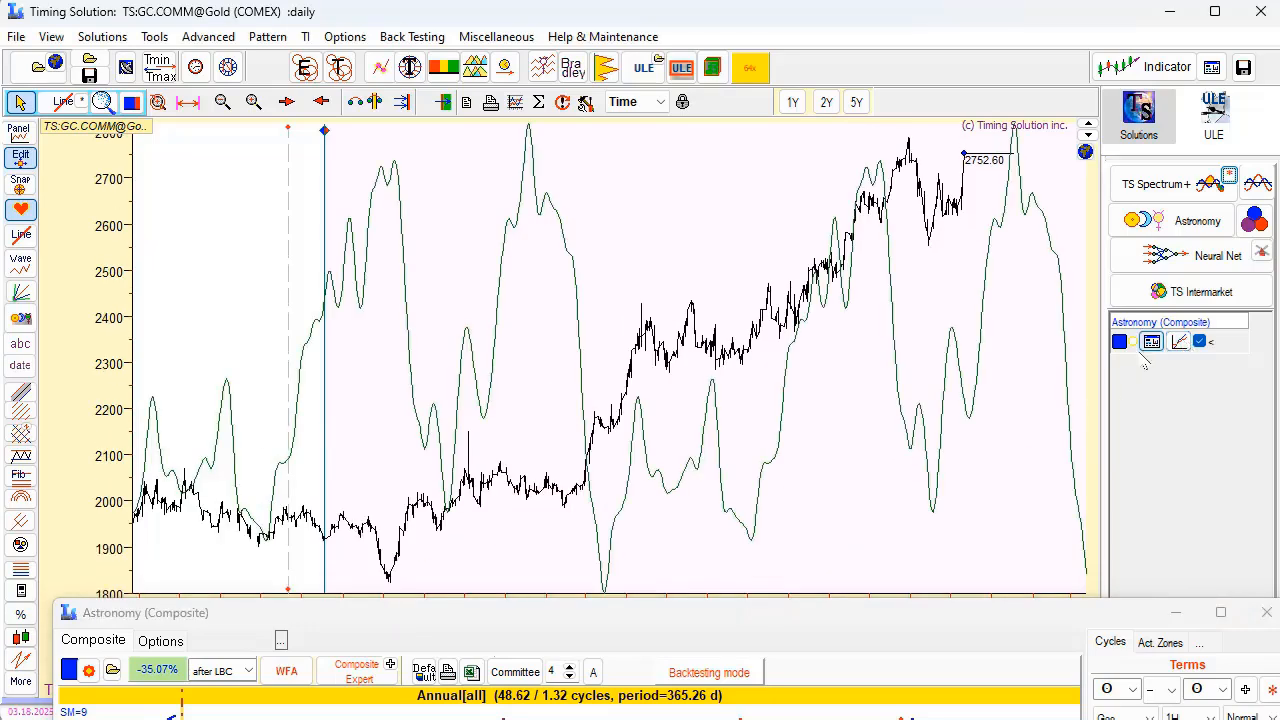
Compare the annual composite line with Gold prices from the LBC to the latest bar and minimize the composite window.
drag(894, 406, 742, 412)
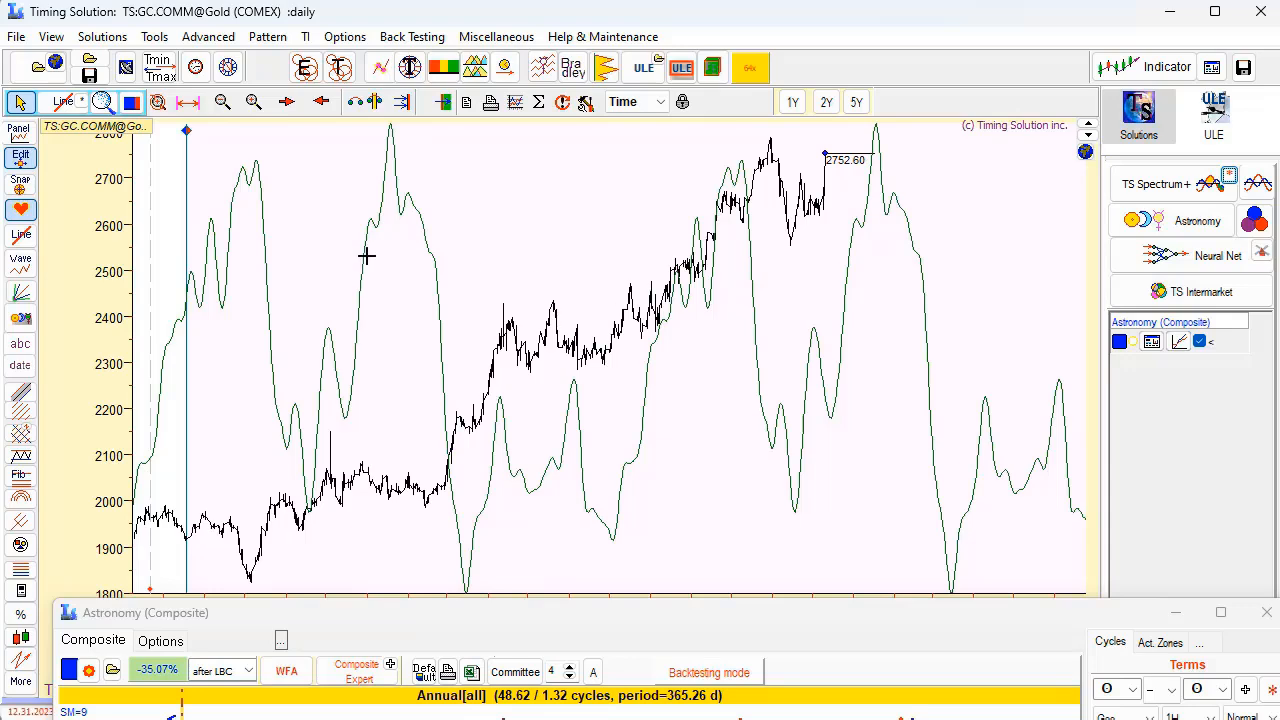
drag(362, 252, 896, 318)
drag(881, 391, 747, 376)
drag(442, 361, 831, 295)
drag(485, 358, 765, 329)
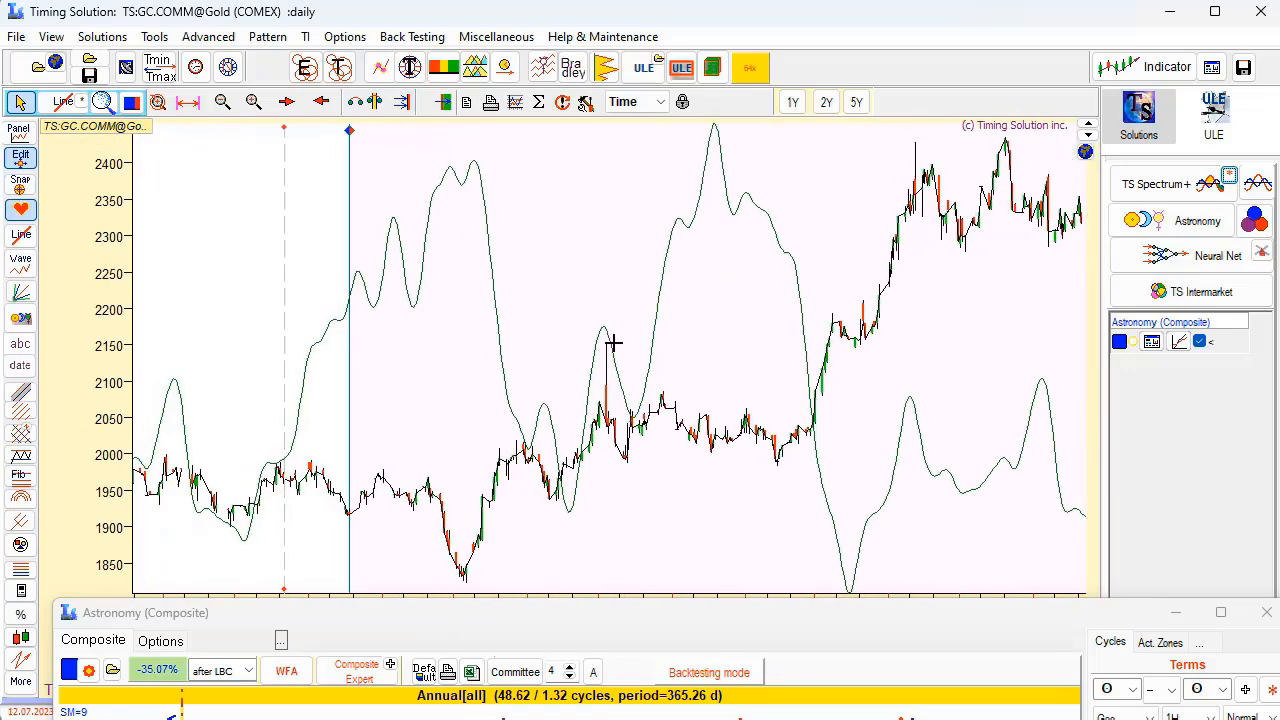
drag(614, 343, 428, 335)
drag(974, 289, 514, 309)
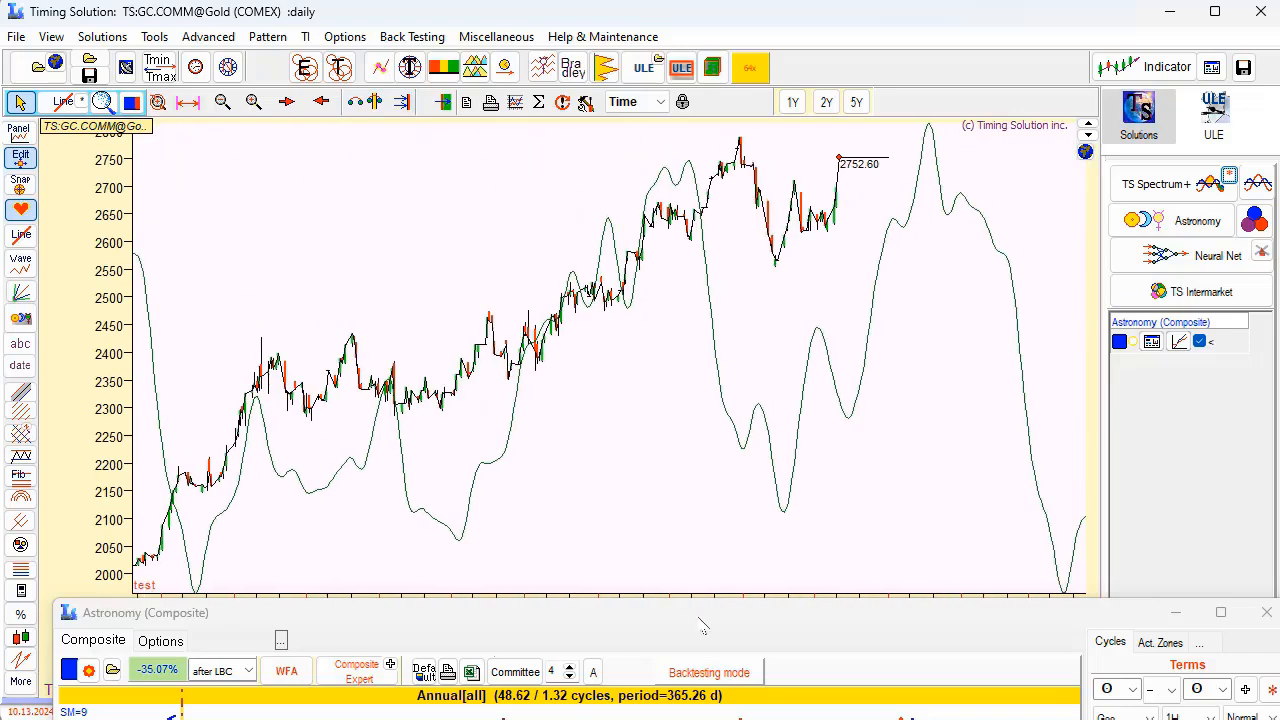
click(1168, 616)
click(1172, 616)
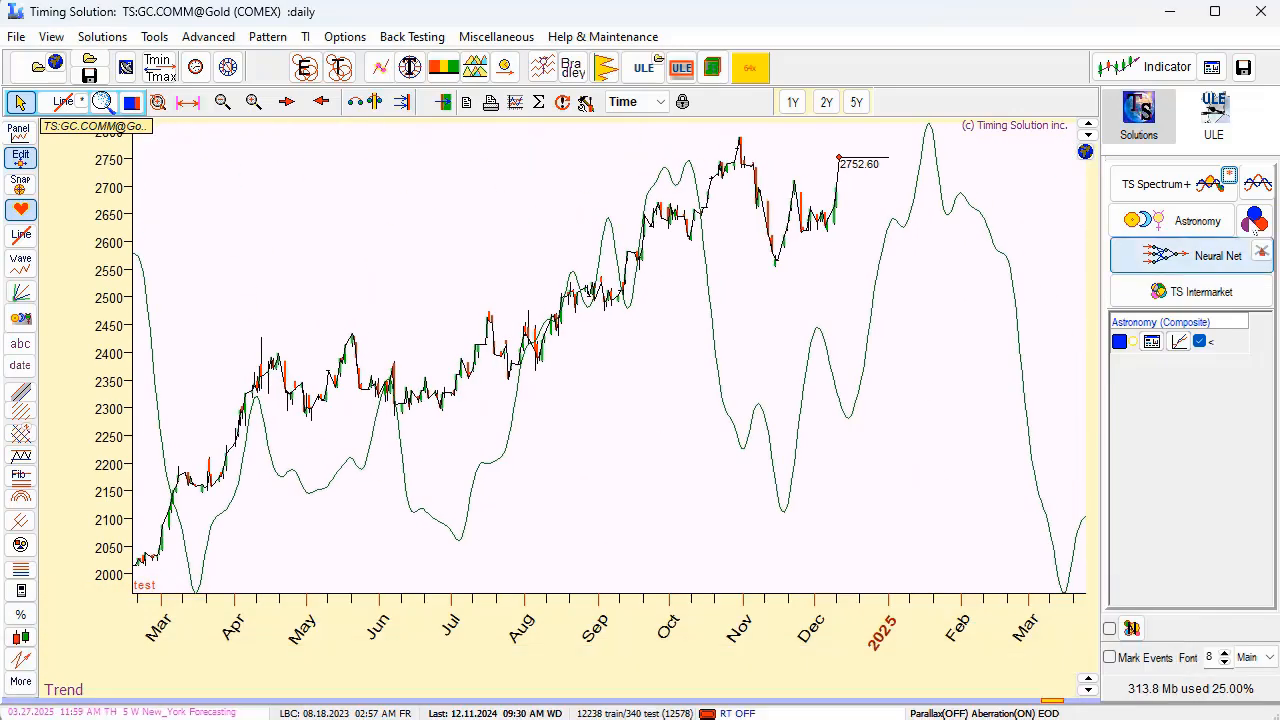
Calculate the Gold spectrum from 40 to 420 days with BarTels-Tar #3 (for Annual), check the year harmonics, and close it.
click(1229, 177)
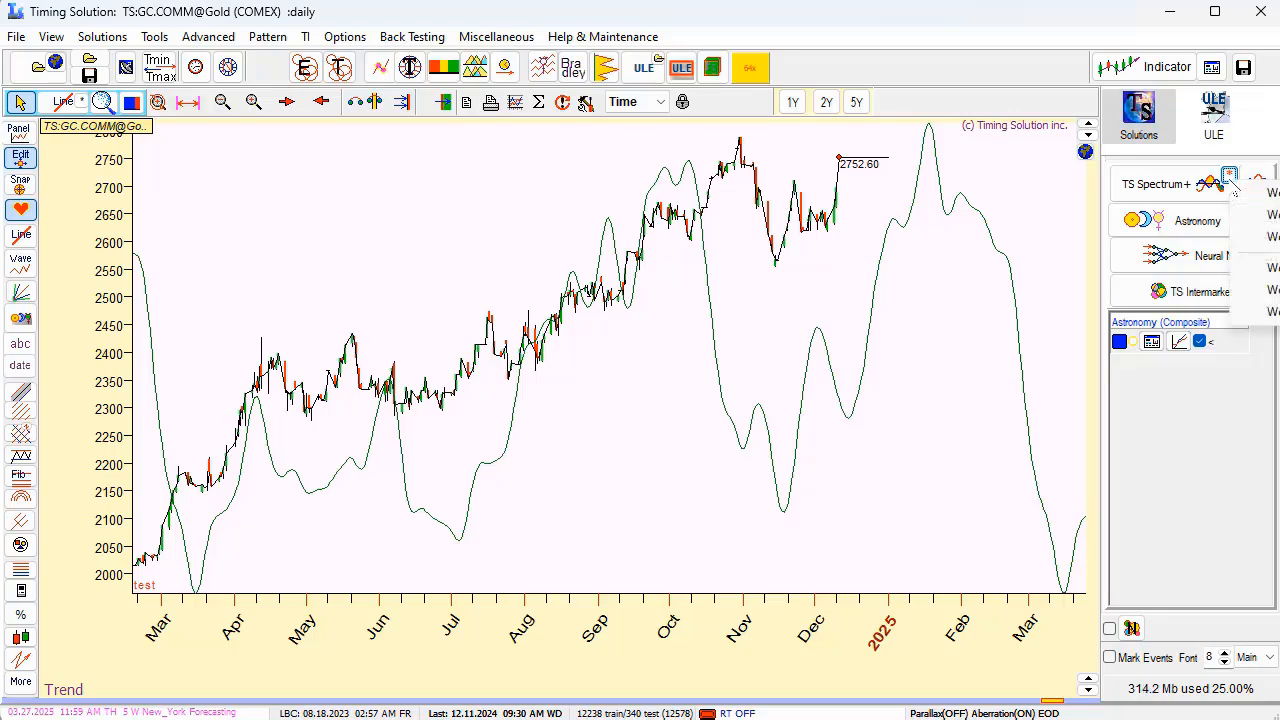
click(1272, 289)
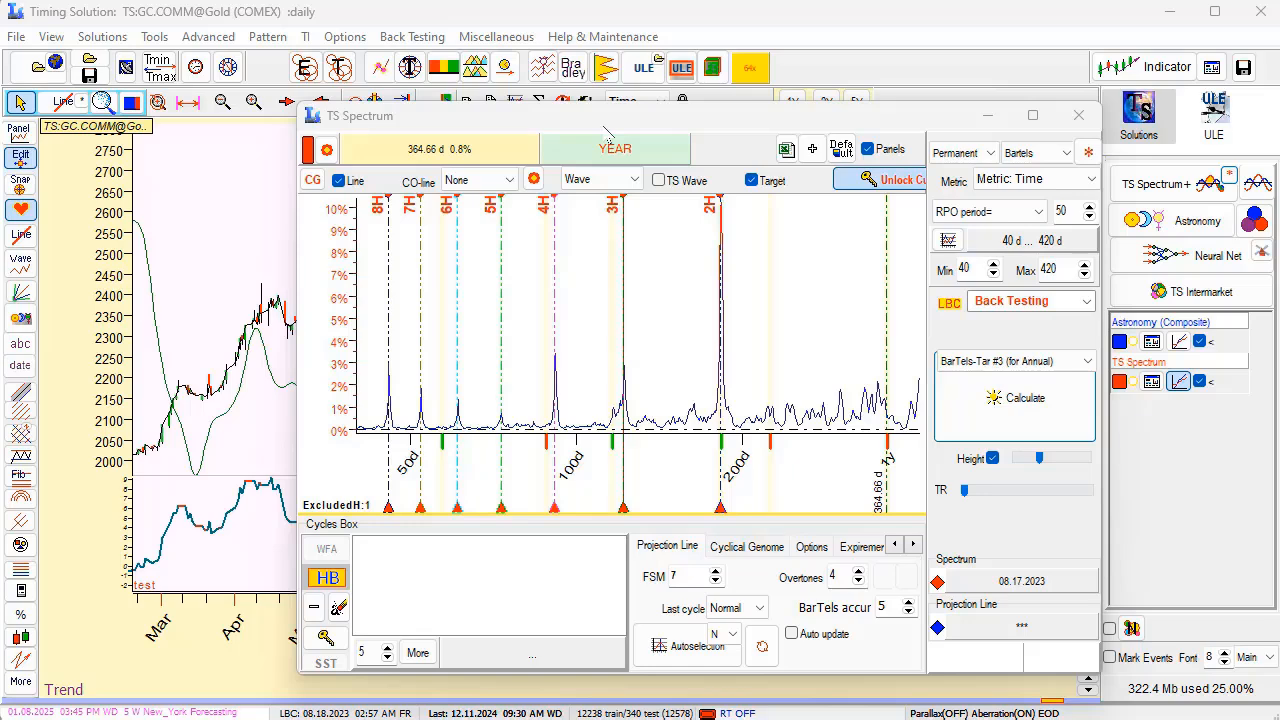
click(1078, 115)
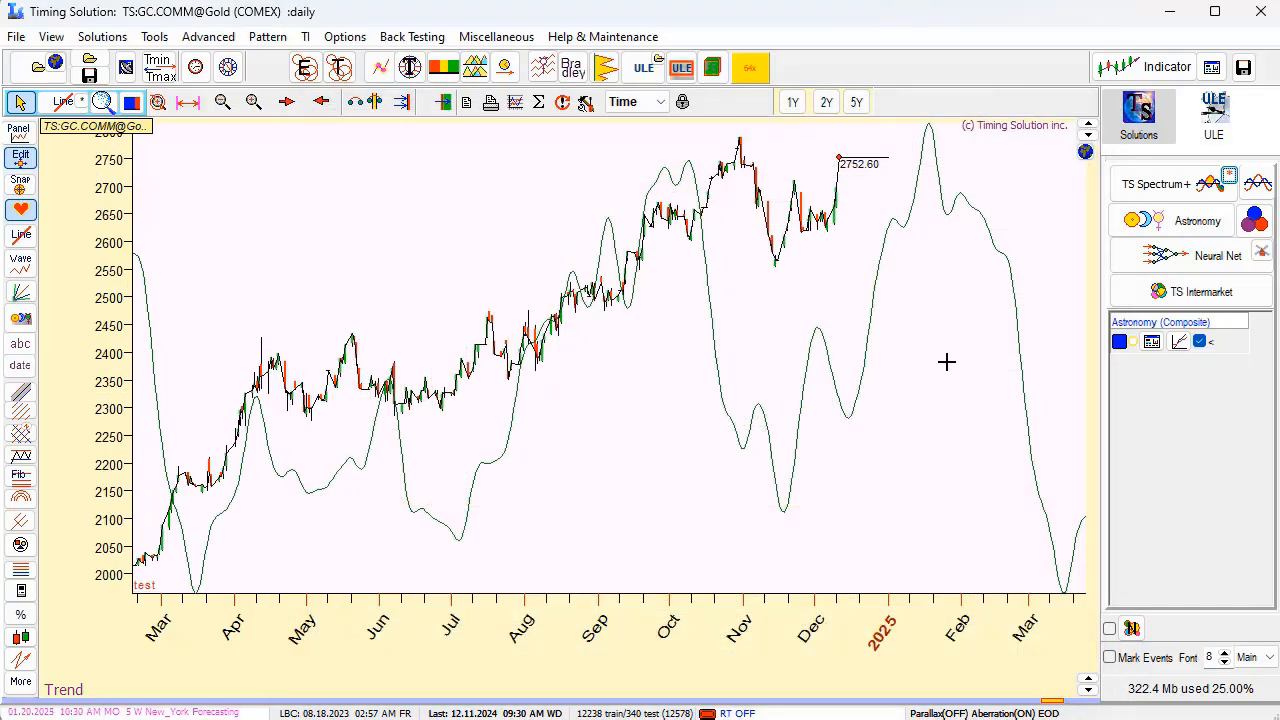
Review the annual composite line against Gold prices once more, and hide the Astronomy (Composite) line from the chart.
drag(624, 306, 815, 280)
scroll(559, 310, down, 5)
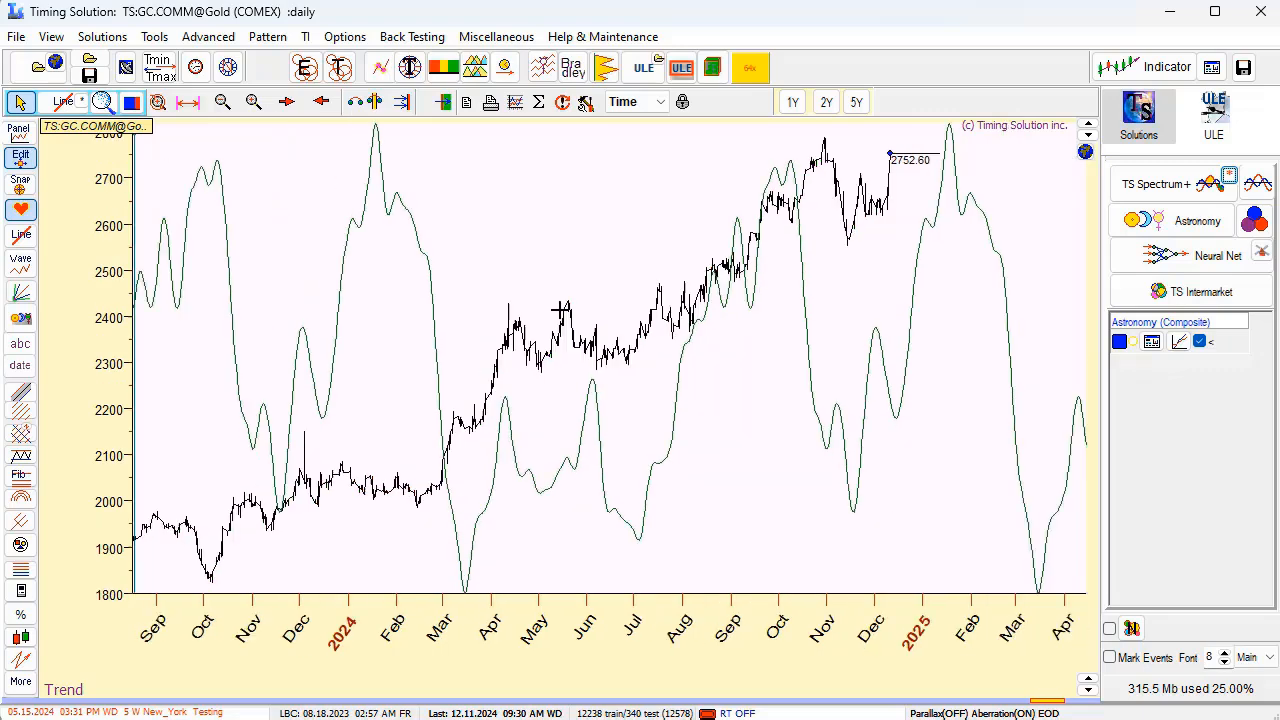
scroll(559, 310, up, 5)
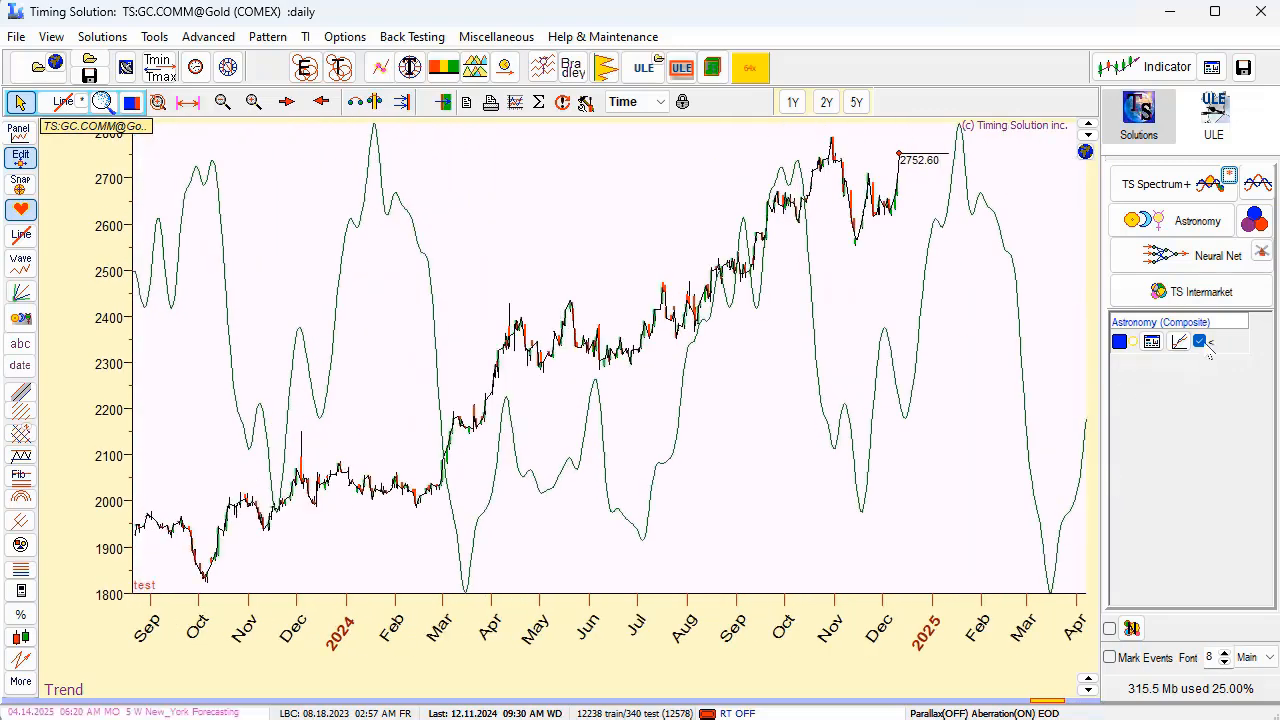
click(1203, 343)
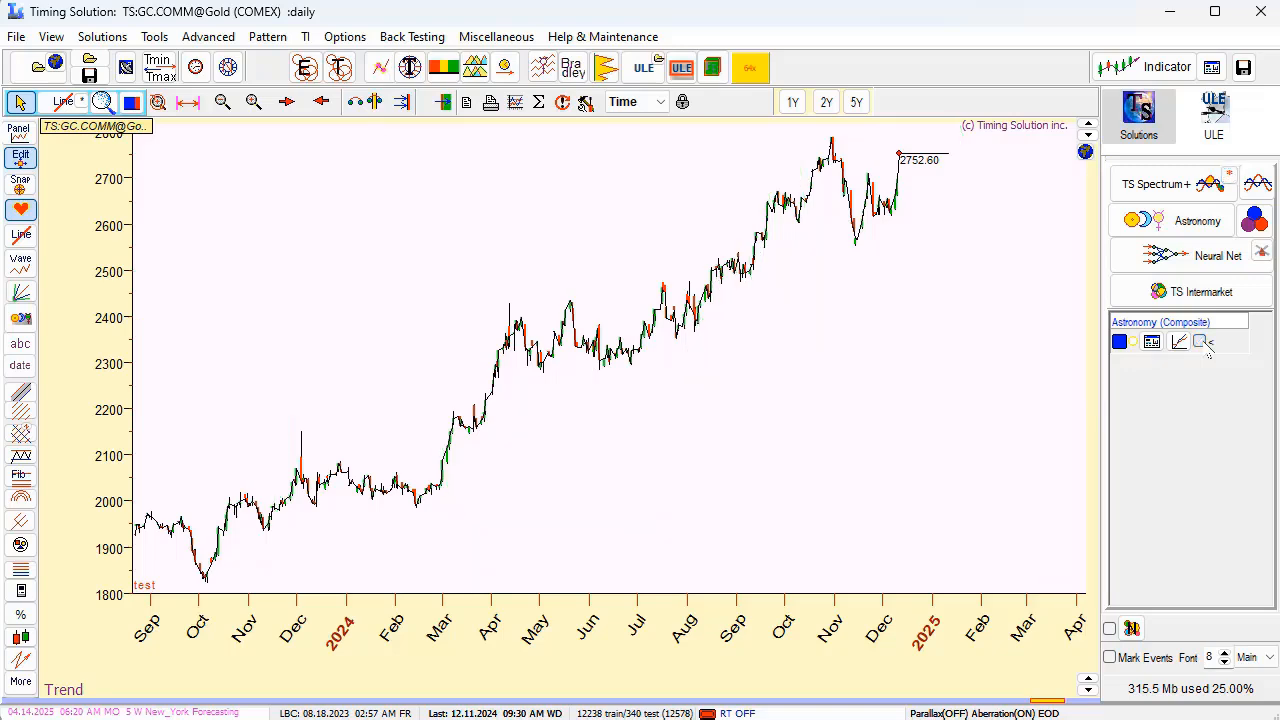
Open Astro Cycles for Gold's annual Sun cycle, tune it as a regular cycle, and compare its line with prices around the LBC.
click(1262, 223)
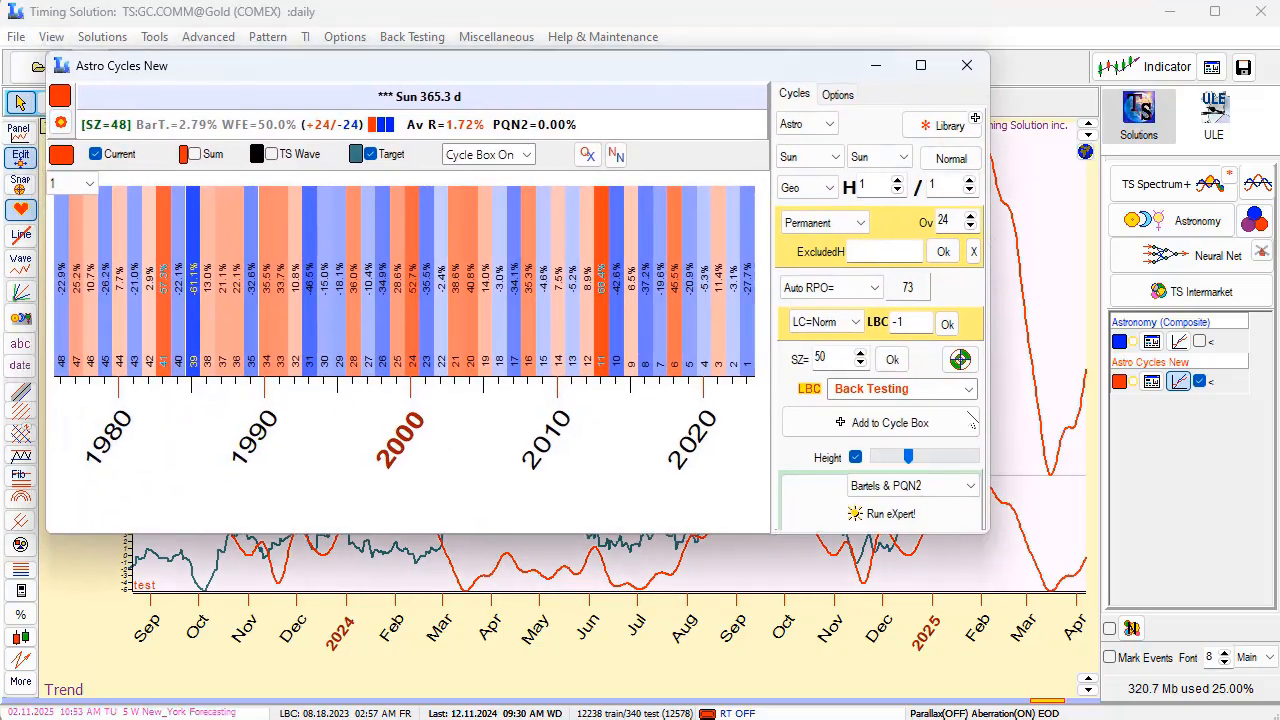
click(960, 360)
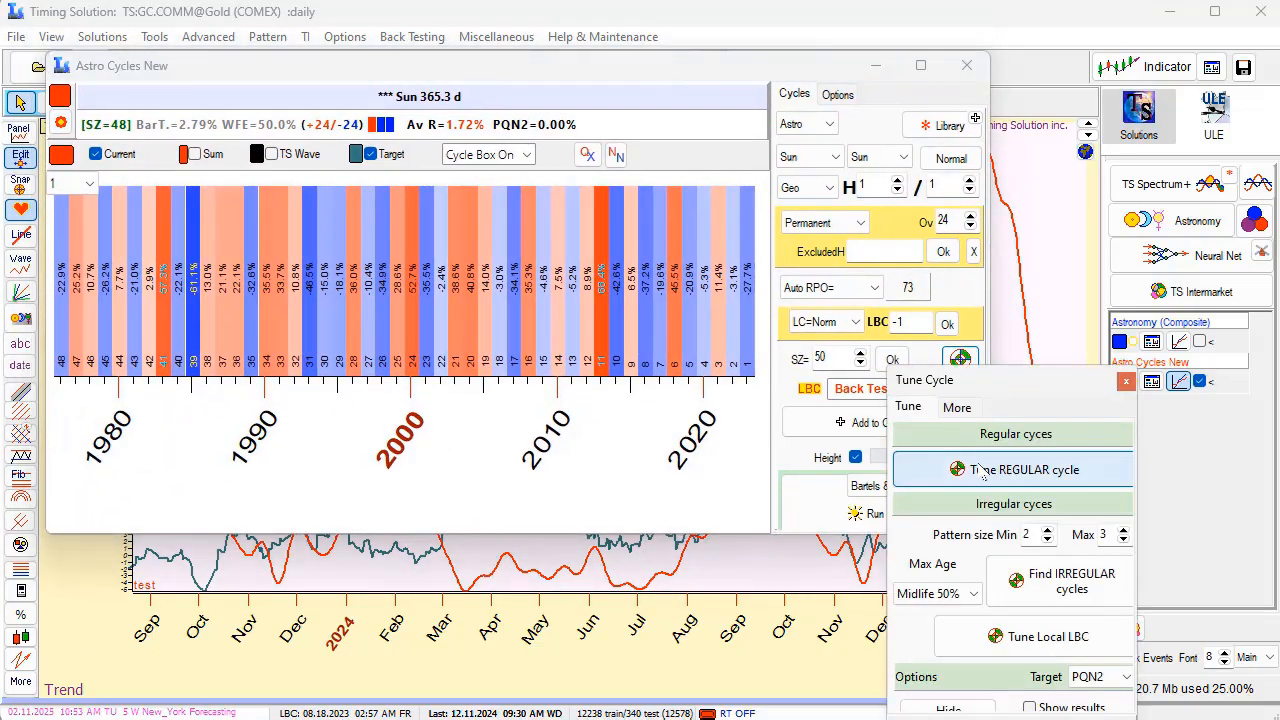
click(1010, 472)
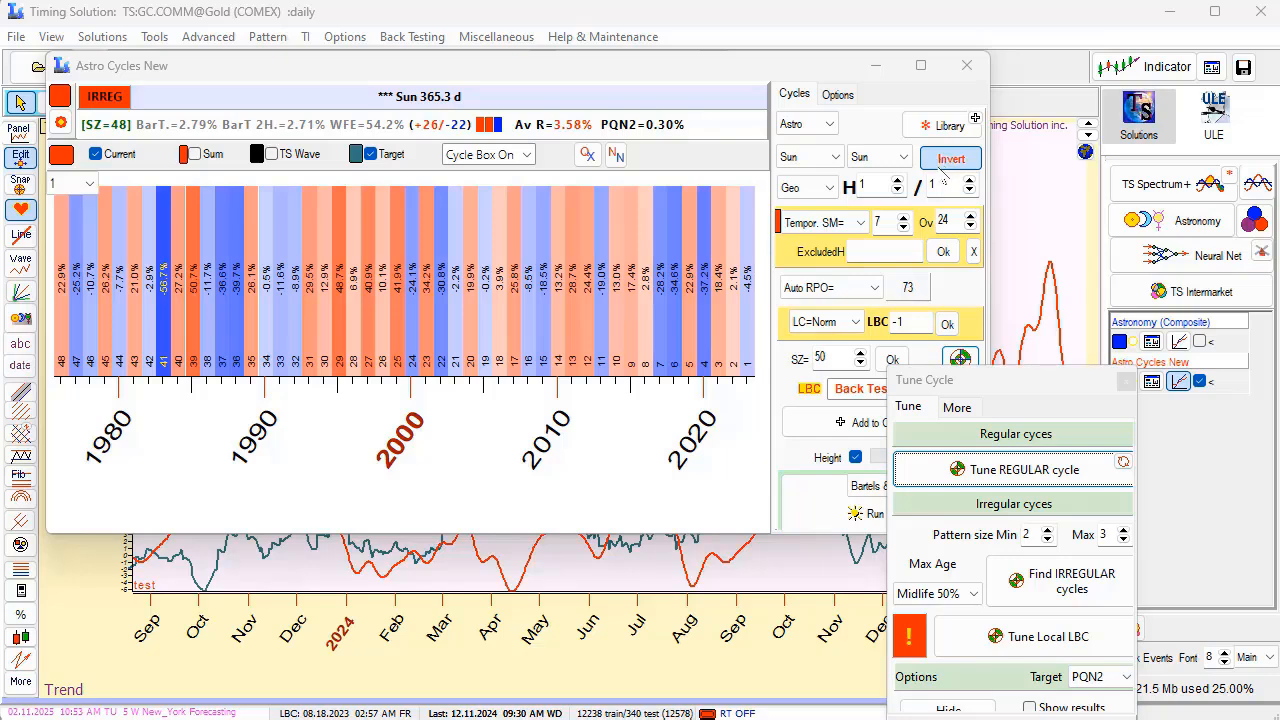
click(1126, 383)
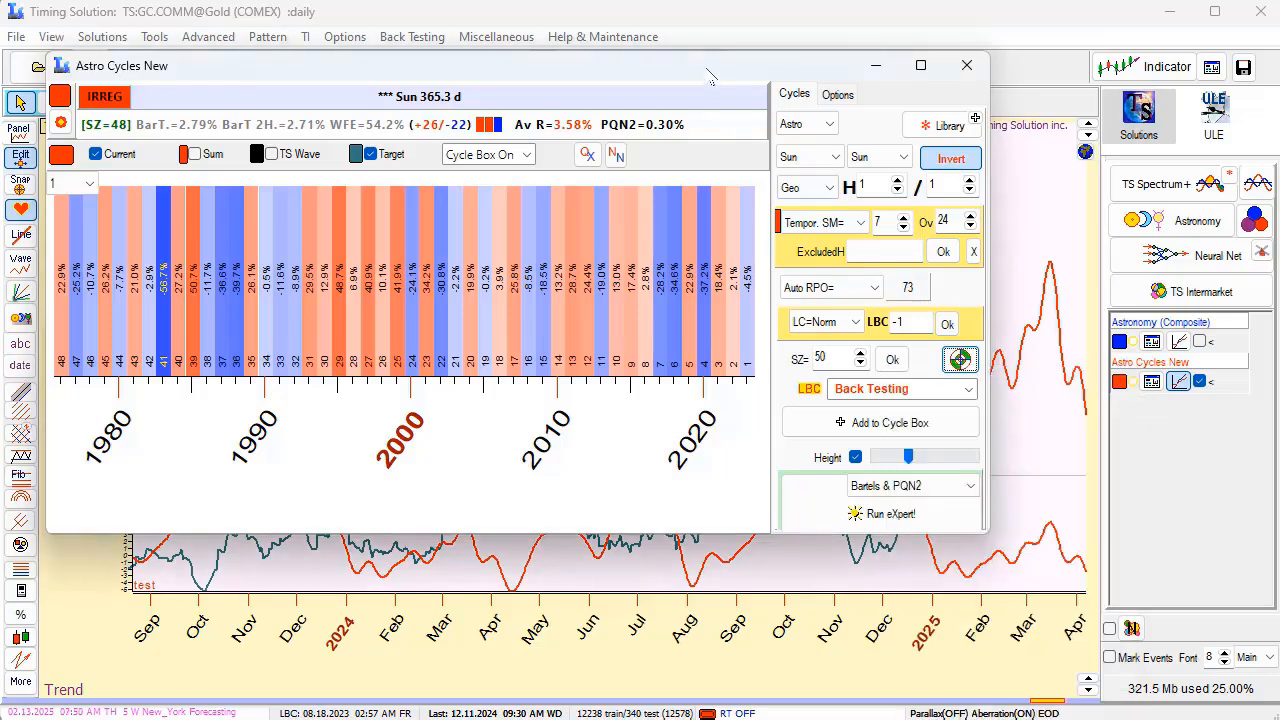
drag(710, 76, 828, 635)
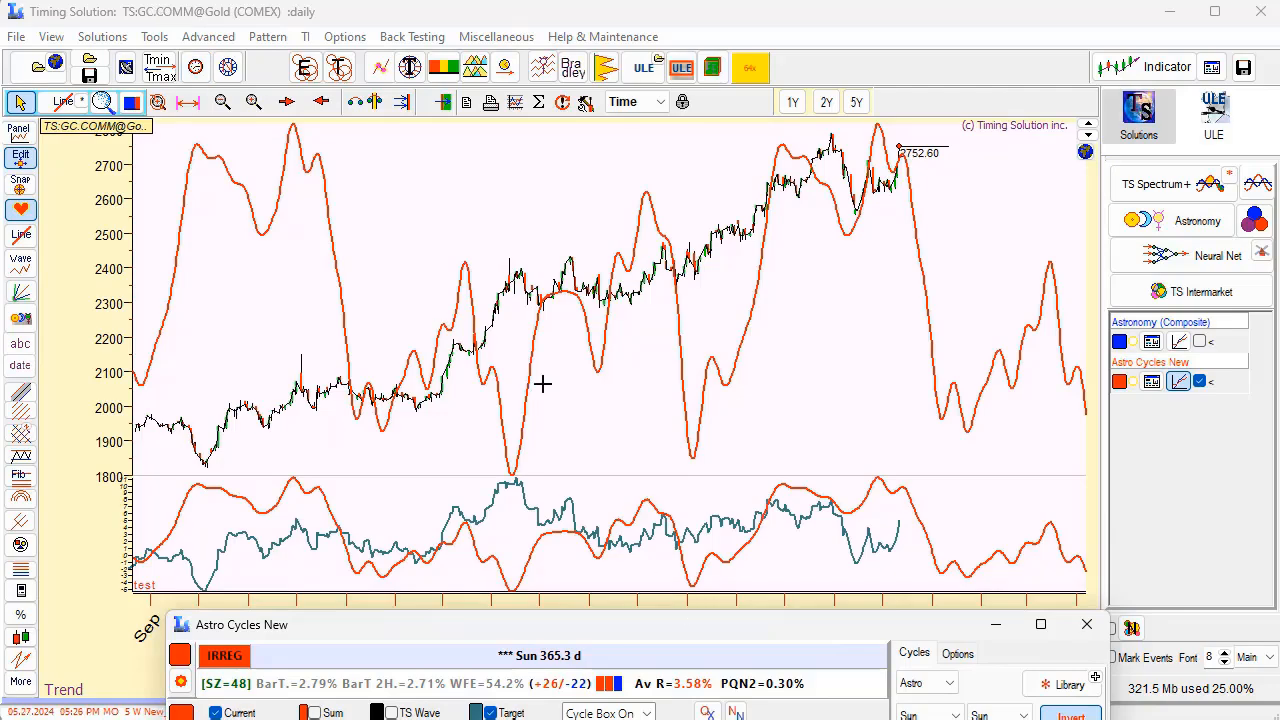
drag(571, 256, 877, 290)
drag(443, 349, 476, 340)
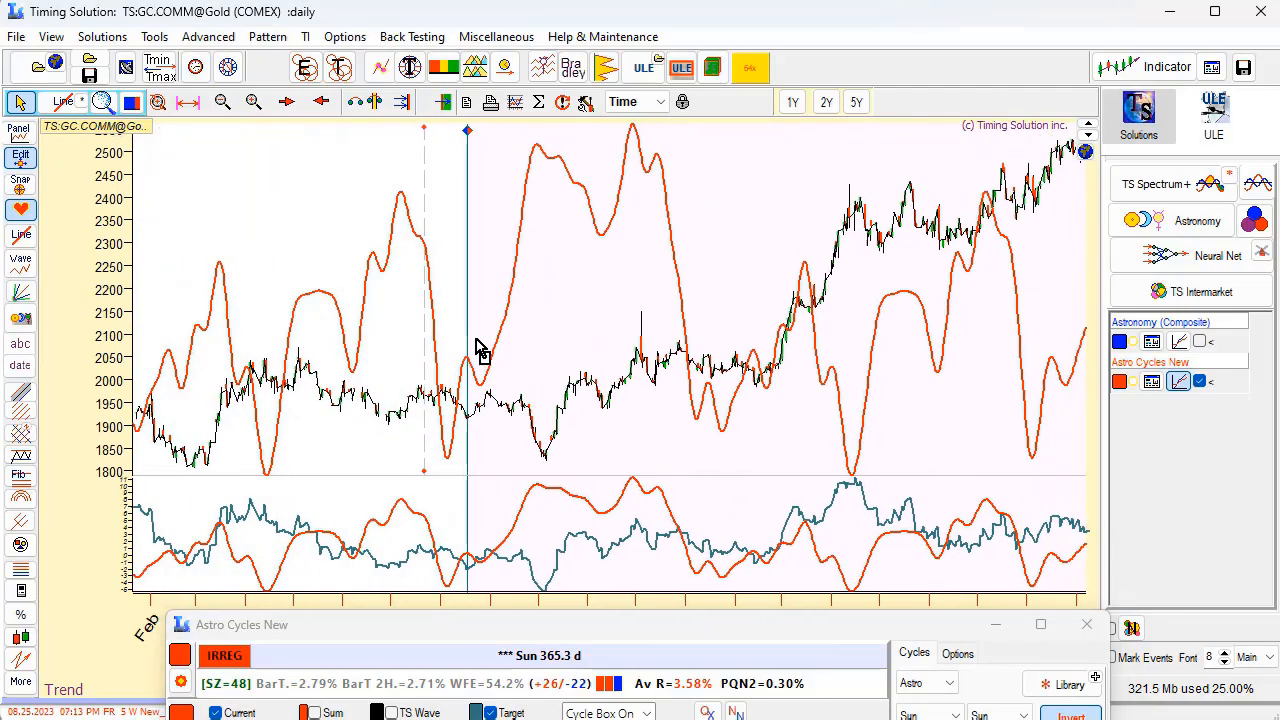
drag(336, 294, 664, 343)
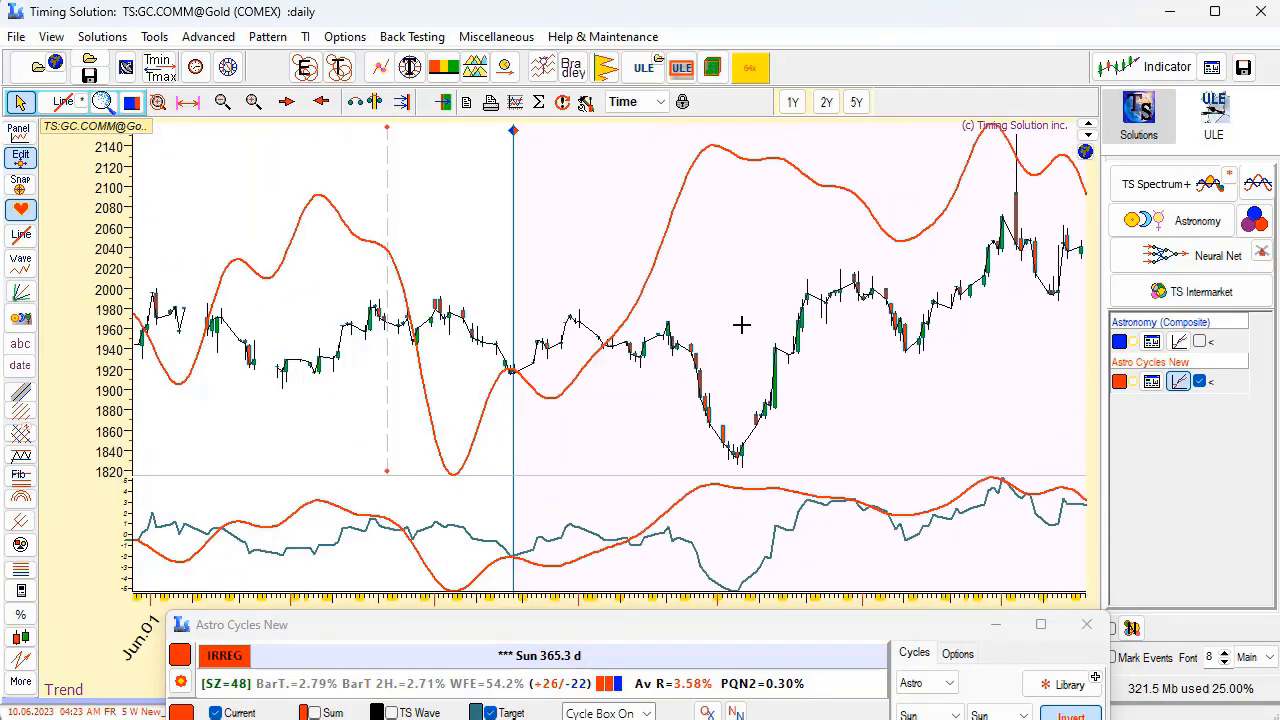
scroll(838, 334, down, 1)
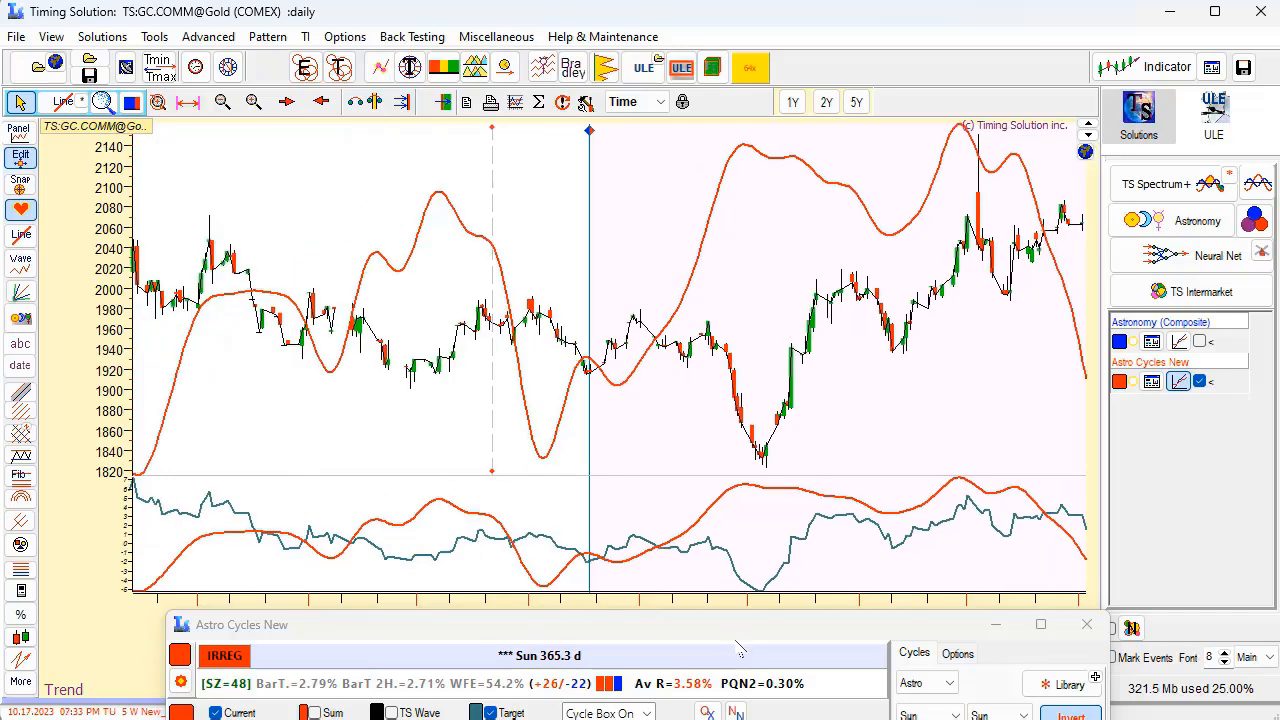
Switch the Sun cycle to Normal and back to Invert, and follow the line against Gold prices up to the latest bar.
drag(738, 634, 458, 440)
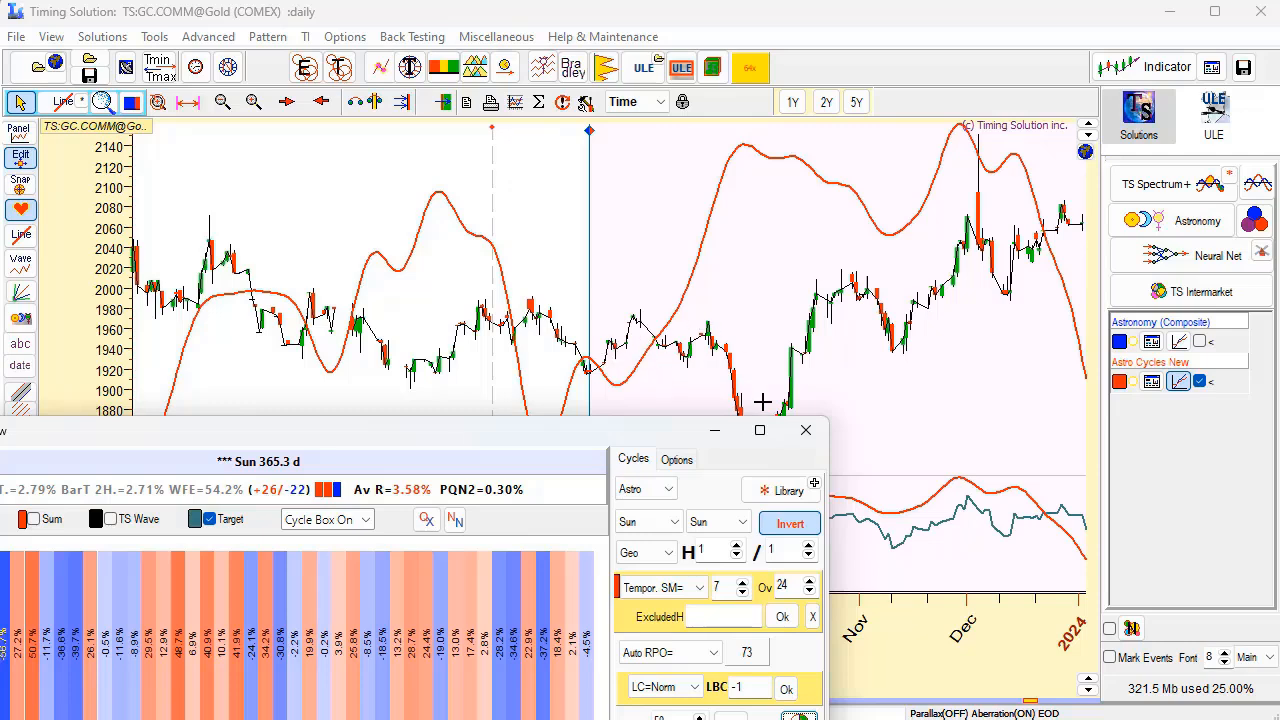
click(792, 526)
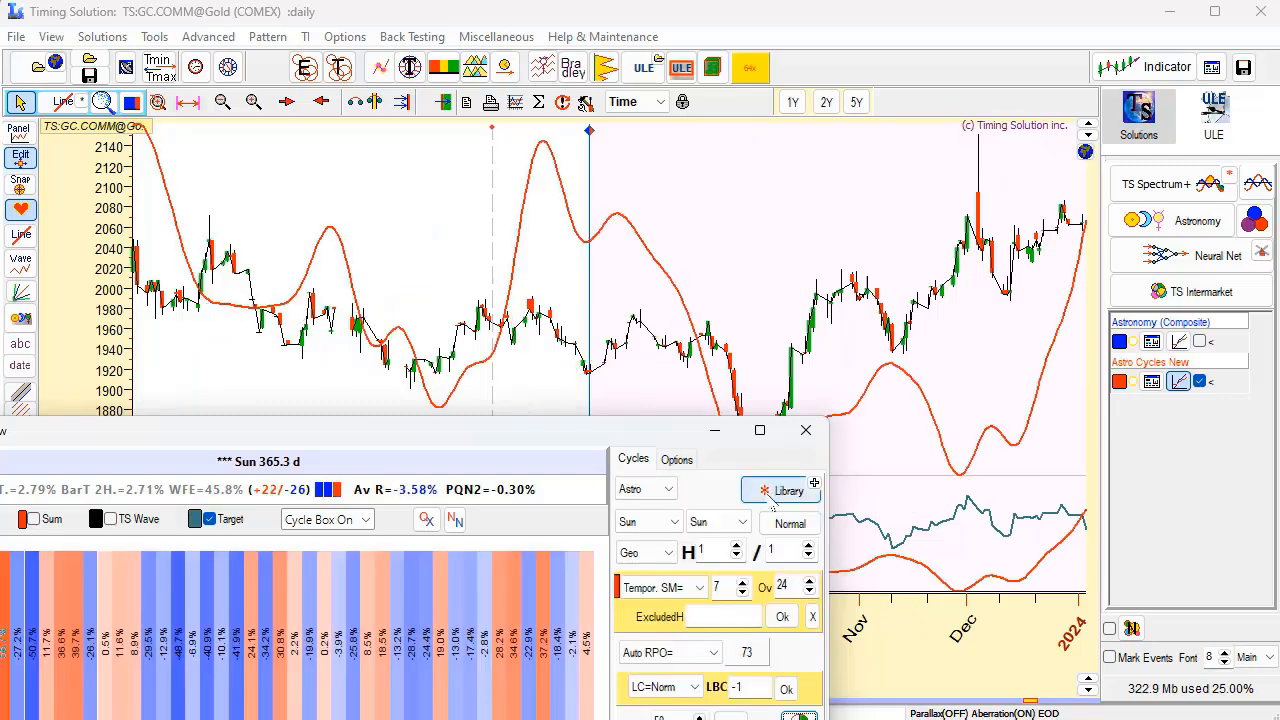
drag(602, 425, 425, 353)
click(613, 452)
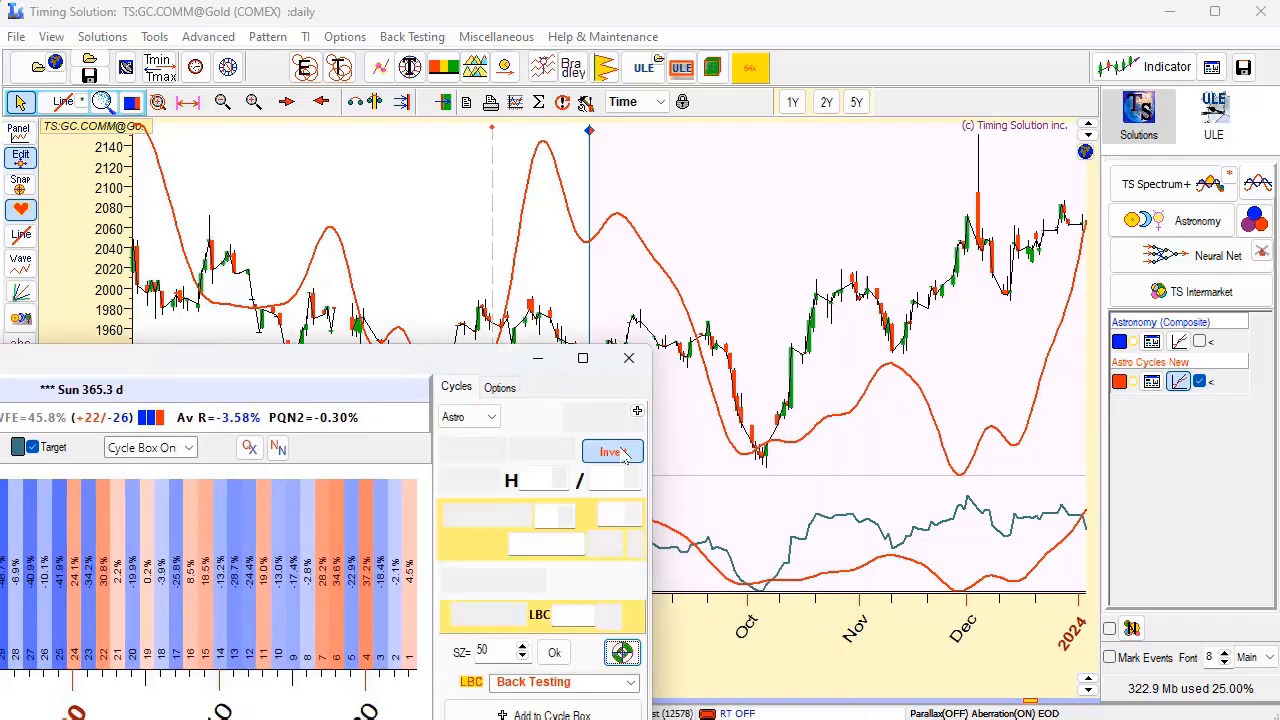
scroll(880, 314, down, 3)
scroll(590, 212, down, 6)
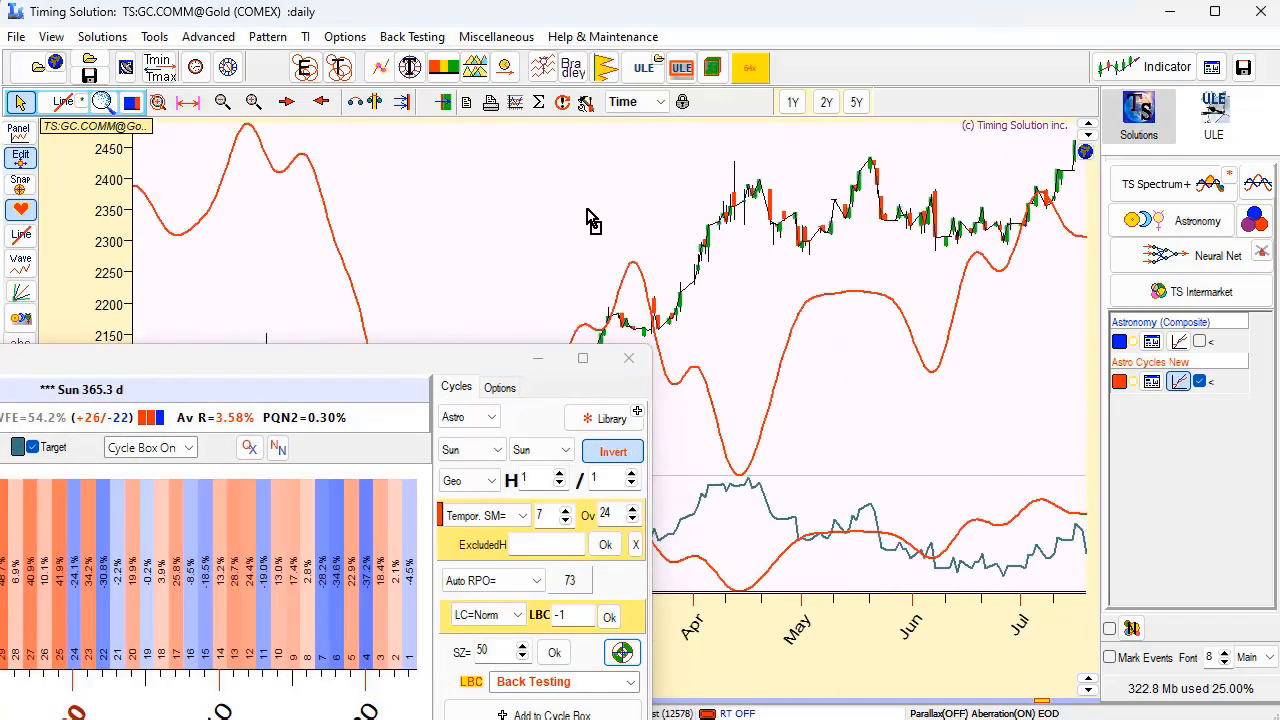
drag(553, 192, 904, 296)
Try excluding harmonic 1 from the Gold annual cycle and compare the recalculated line with prices.
drag(349, 371, 527, 196)
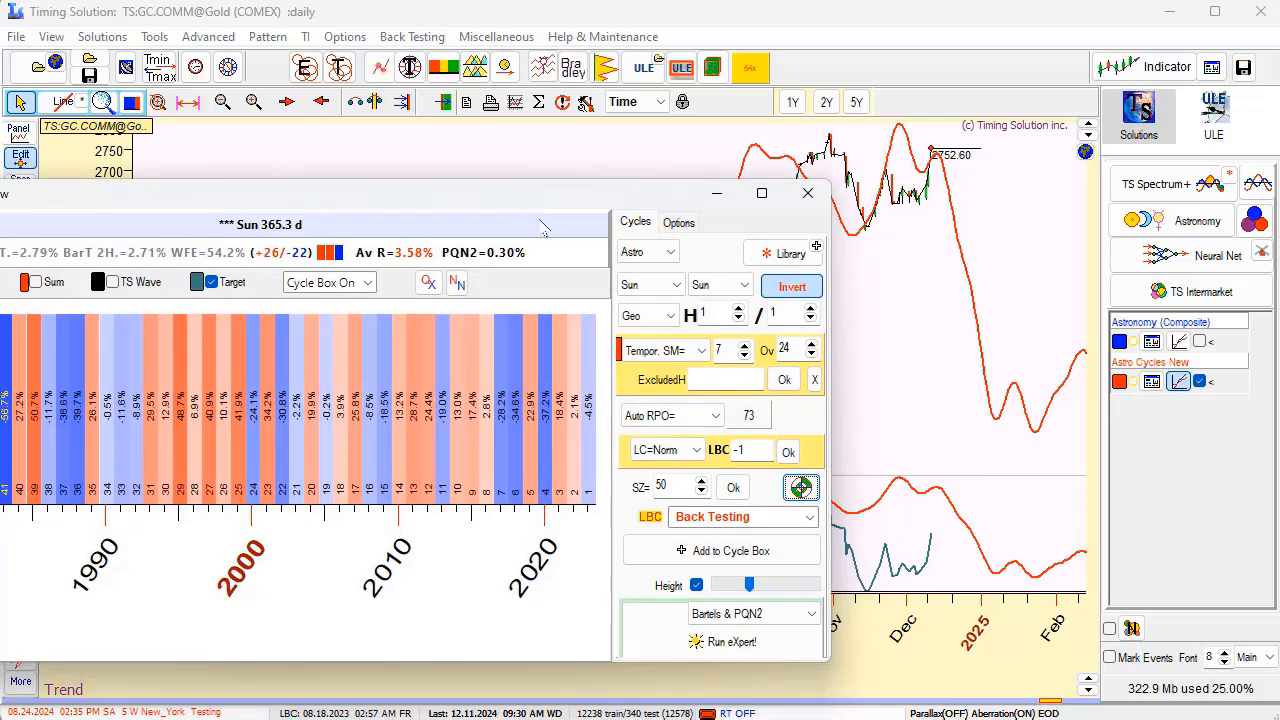
click(709, 377)
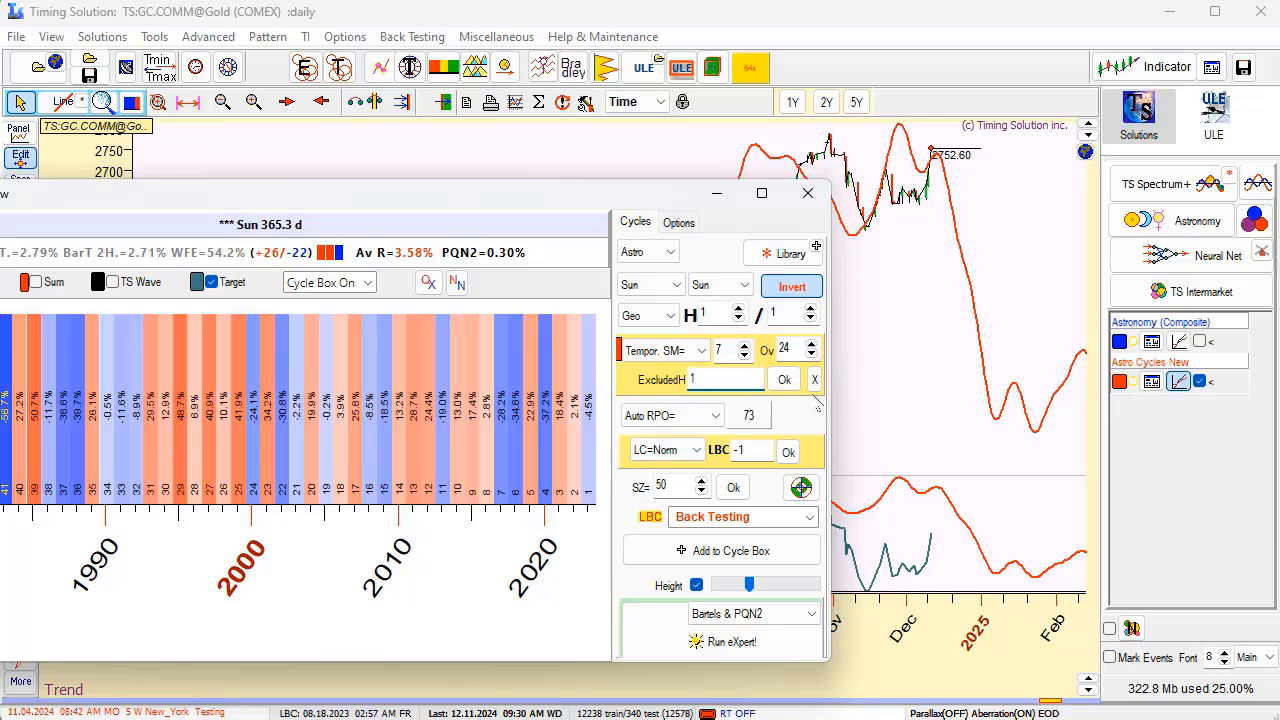
click(785, 380)
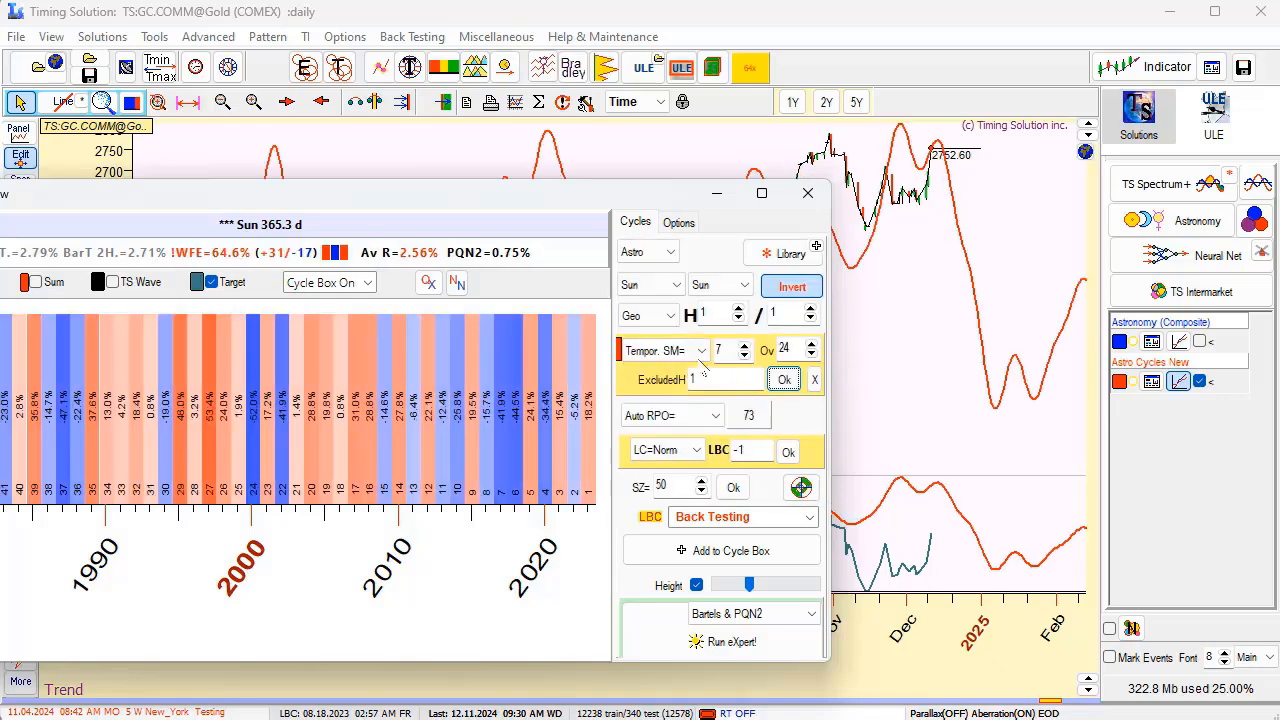
drag(632, 203, 733, 592)
scroll(746, 467, down, 2)
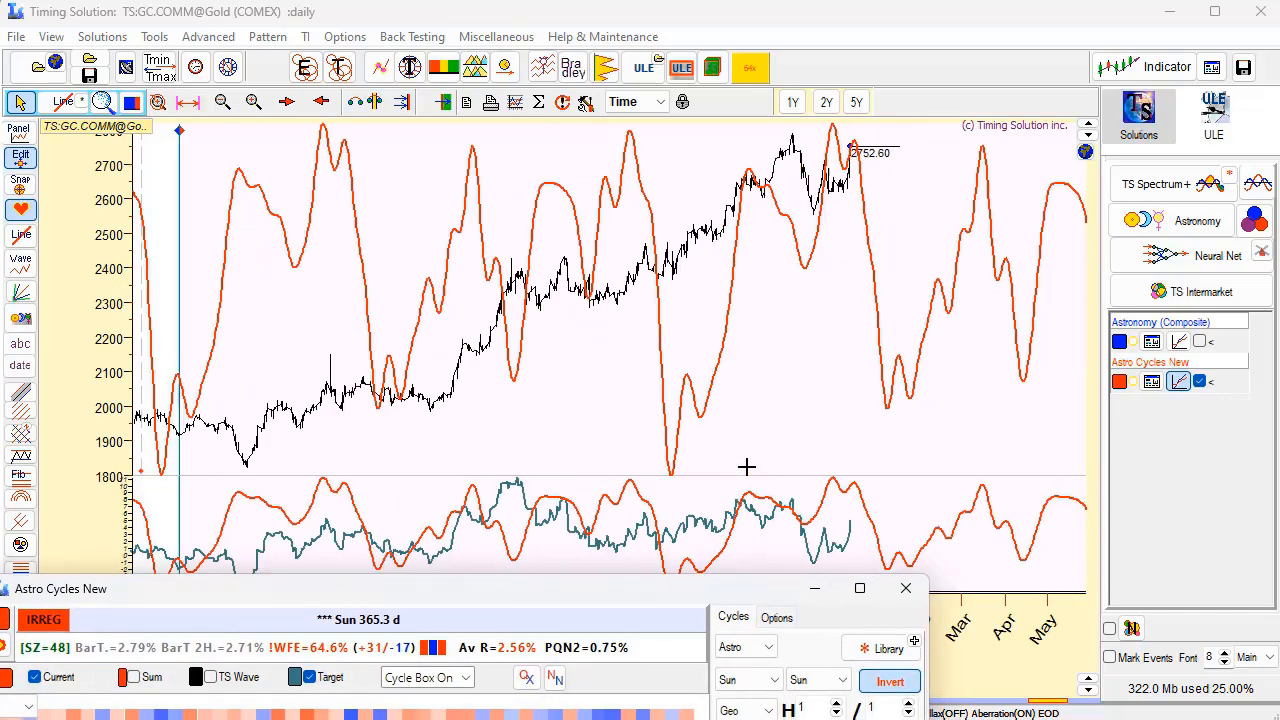
scroll(746, 467, down, 1)
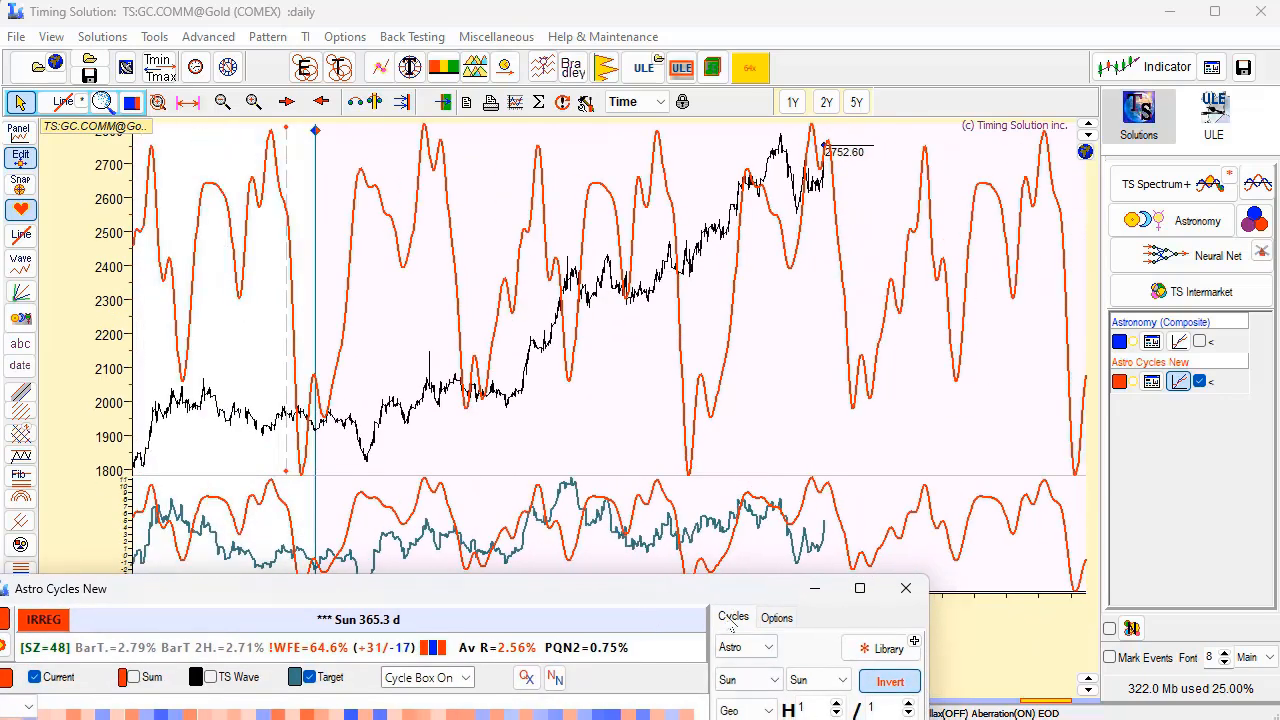
Clear the excluded harmonic and recheck the annual cycle line against the latest Gold prices.
drag(726, 591, 653, 454)
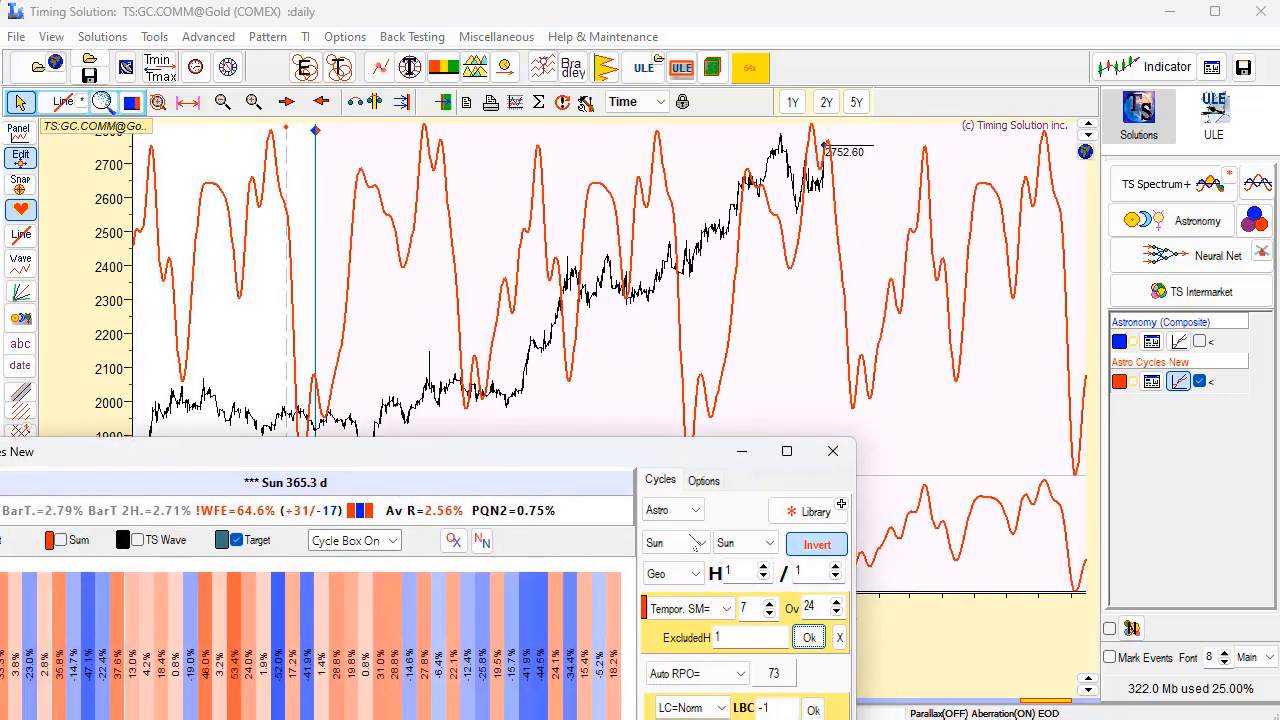
click(840, 640)
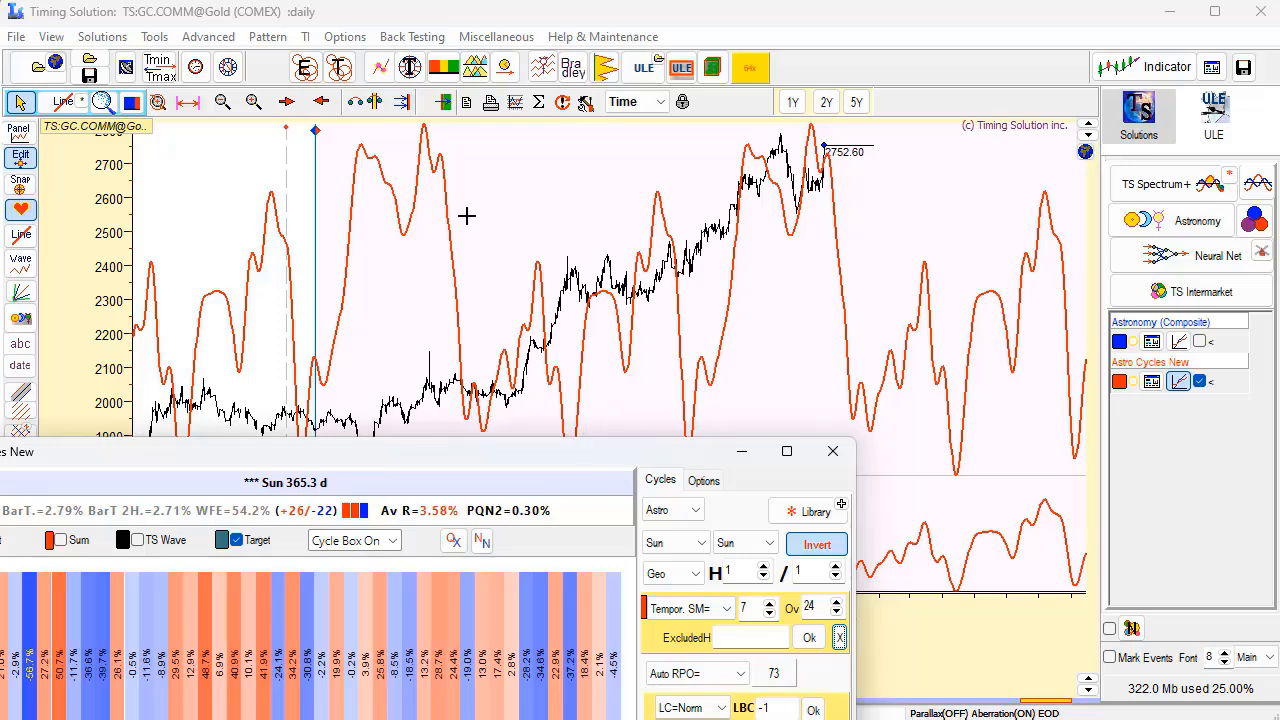
drag(466, 215, 892, 348)
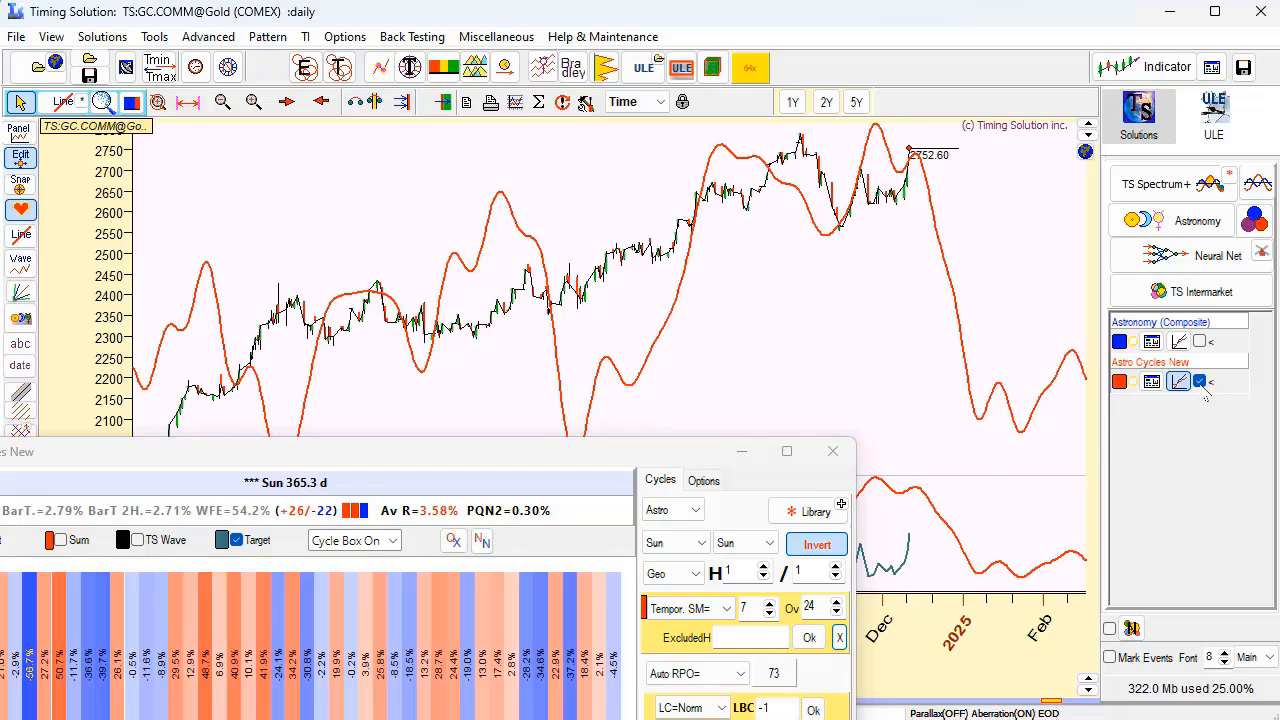
Show the Astronomy (Composite) line alongside the Astro Cycles line and compare both Gold projections into early 2025.
click(1199, 341)
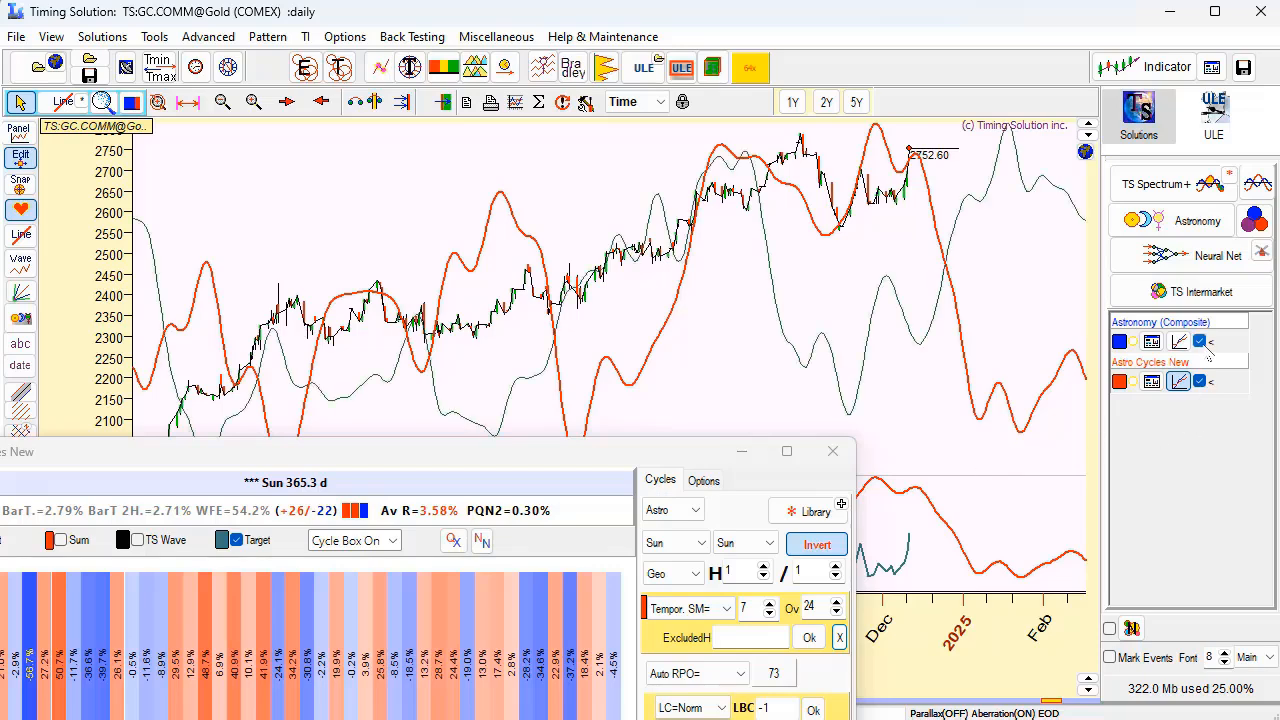
drag(970, 345, 914, 343)
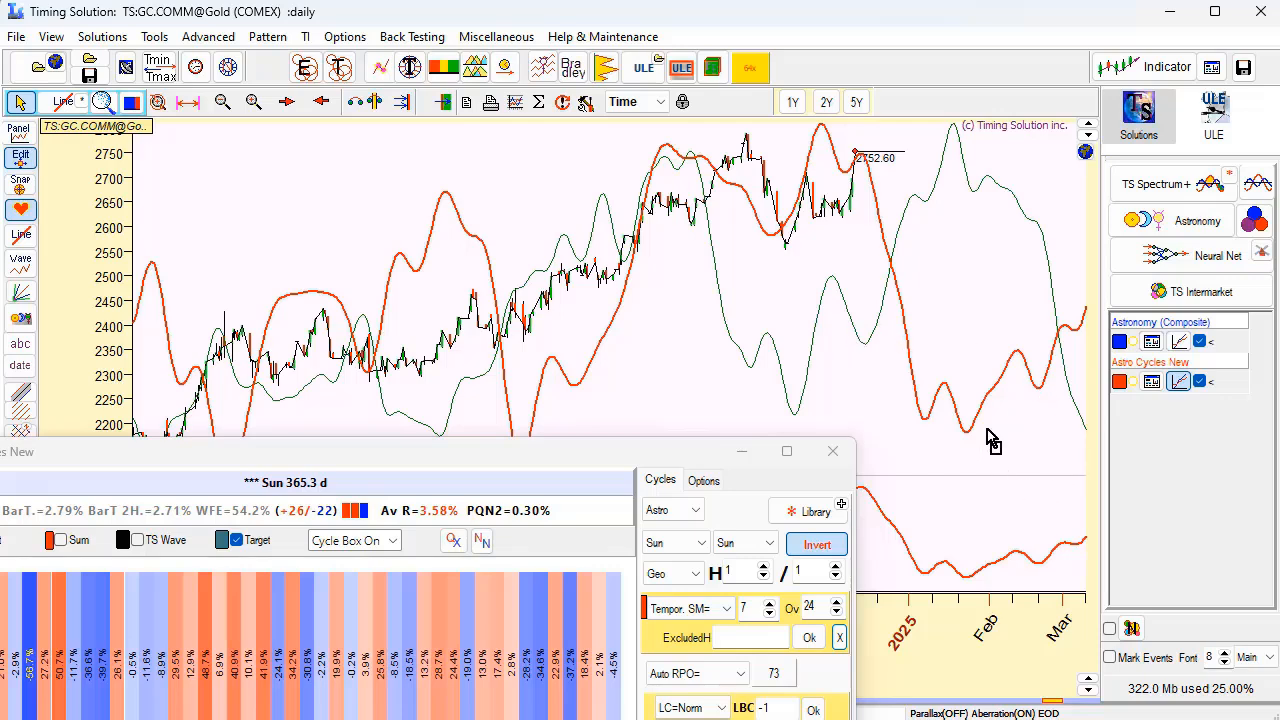
drag(991, 437, 985, 426)
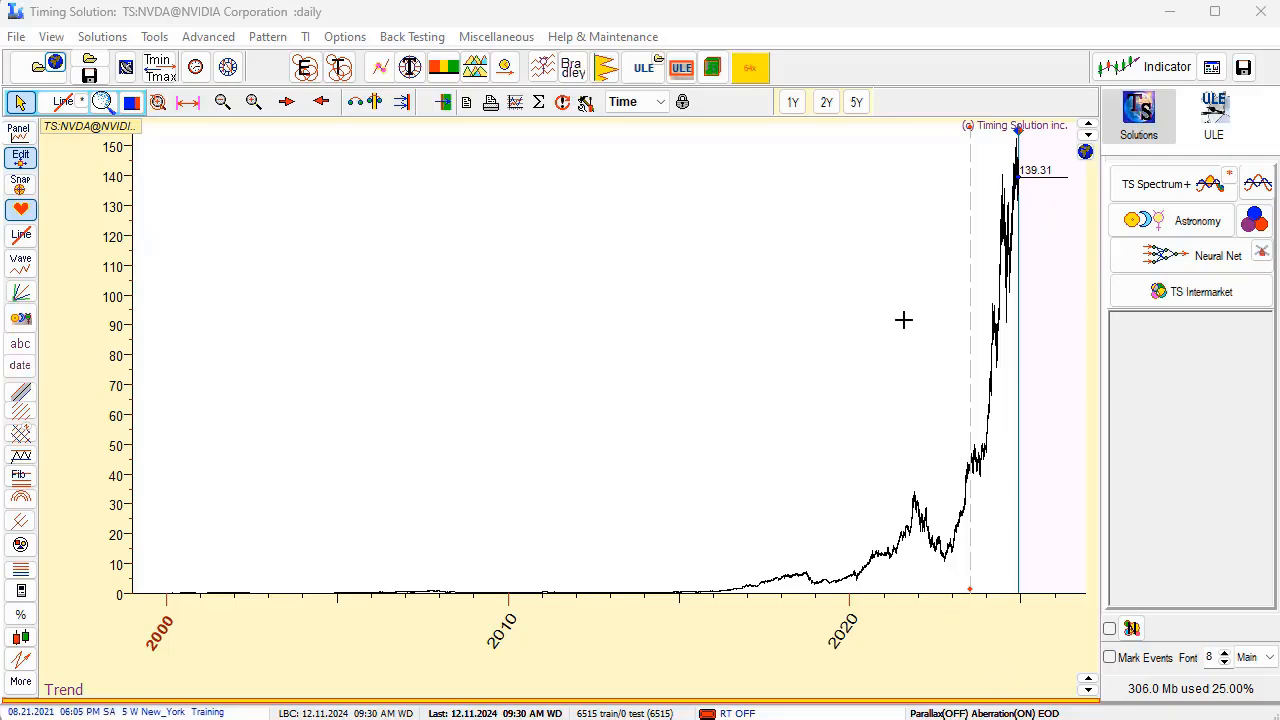
Set the LBC to 05.20.2024 on the NVIDIA daily chart and examine the prices that follow it.
drag(972, 186, 1039, 337)
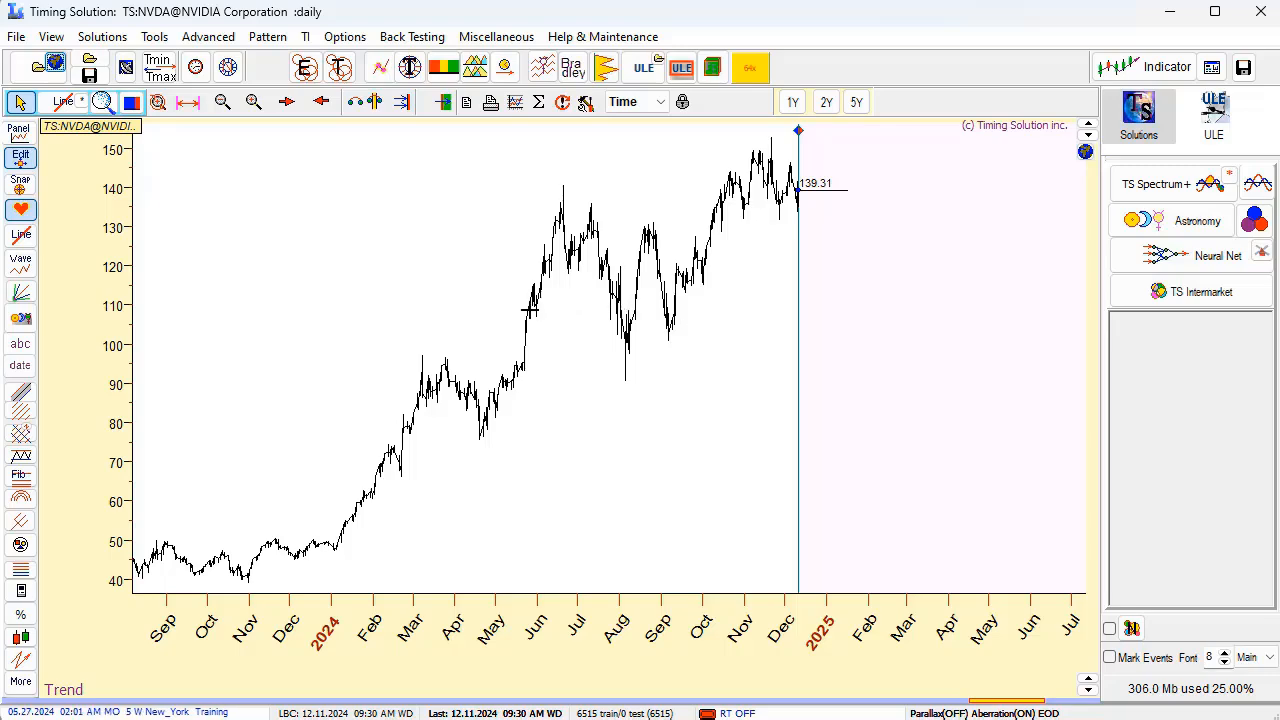
right_click(520, 309)
click(585, 318)
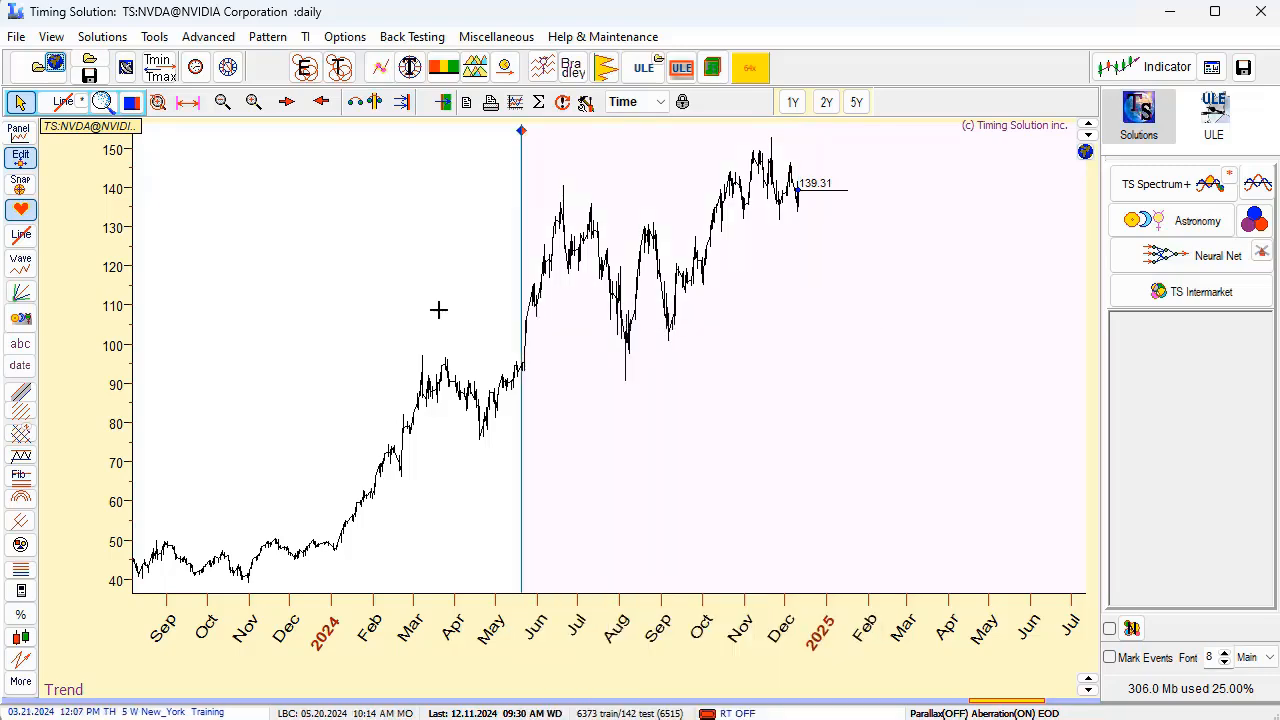
drag(438, 310, 843, 368)
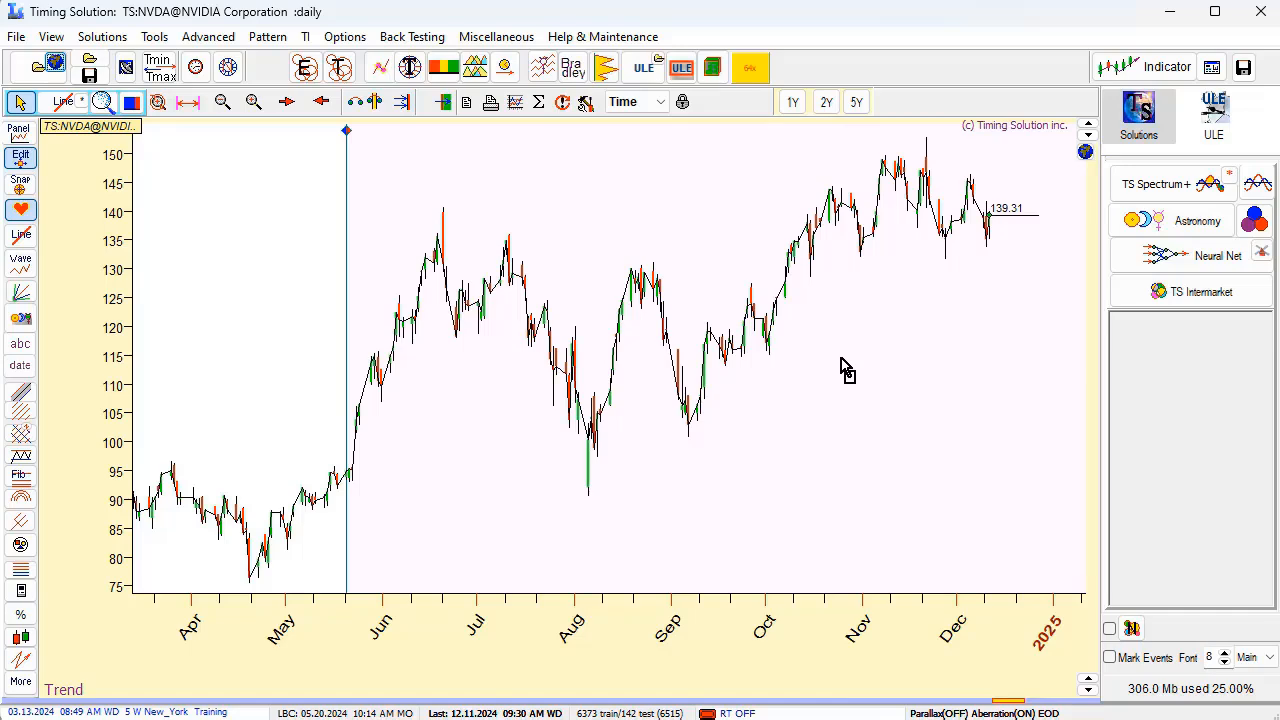
scroll(745, 425, down, 5)
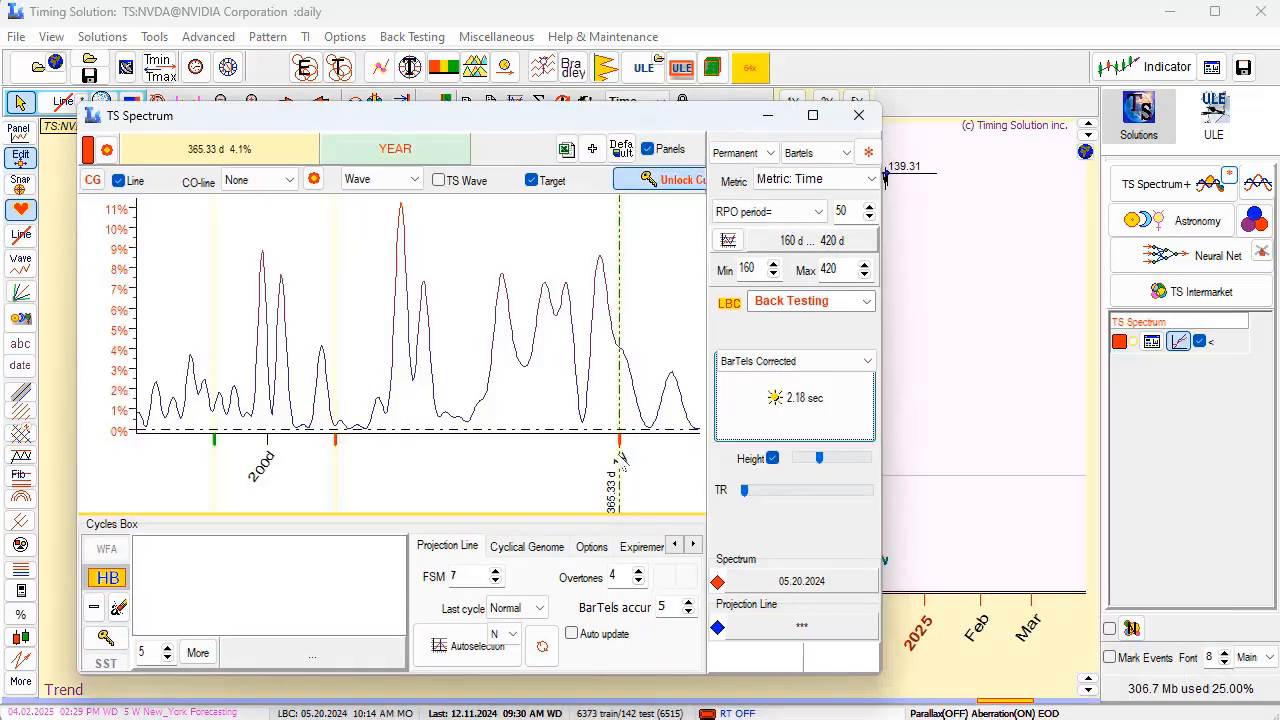
Check NVIDIA's year harmonics in a 40 to 420 day spectrum using BarTels-Tar #3 (for Annual), and close the spectrum.
click(858, 115)
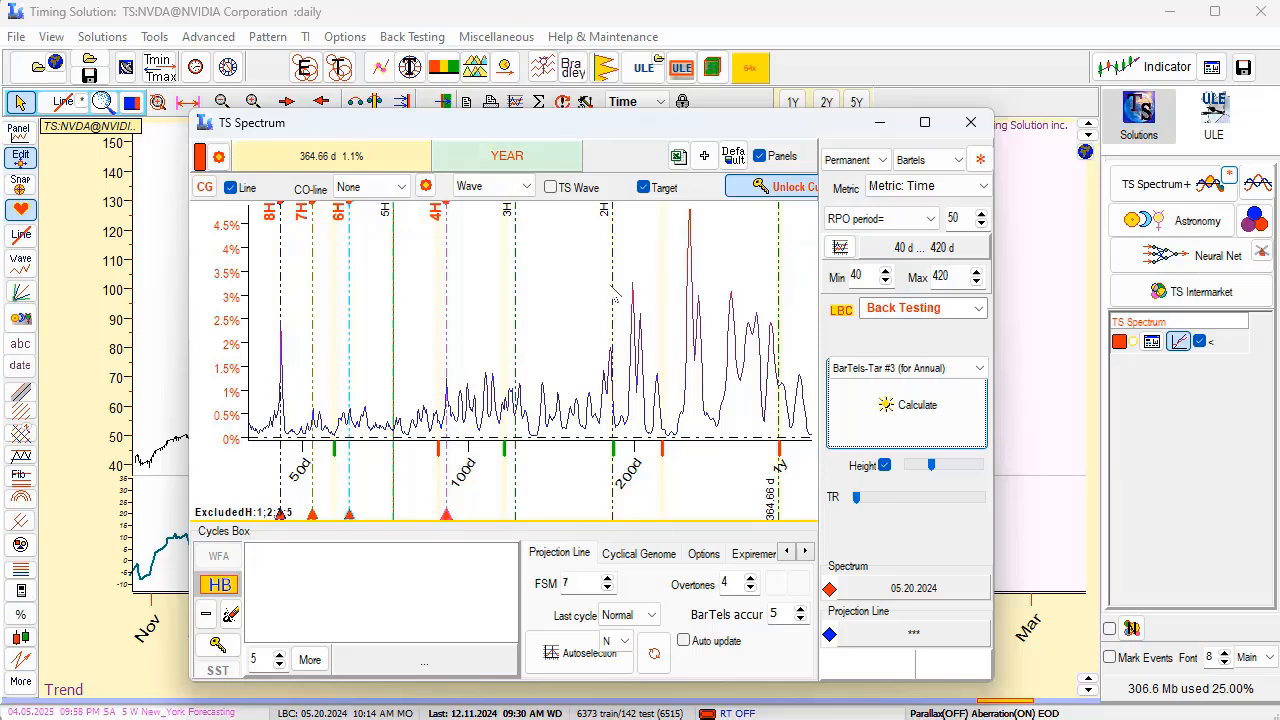
click(979, 125)
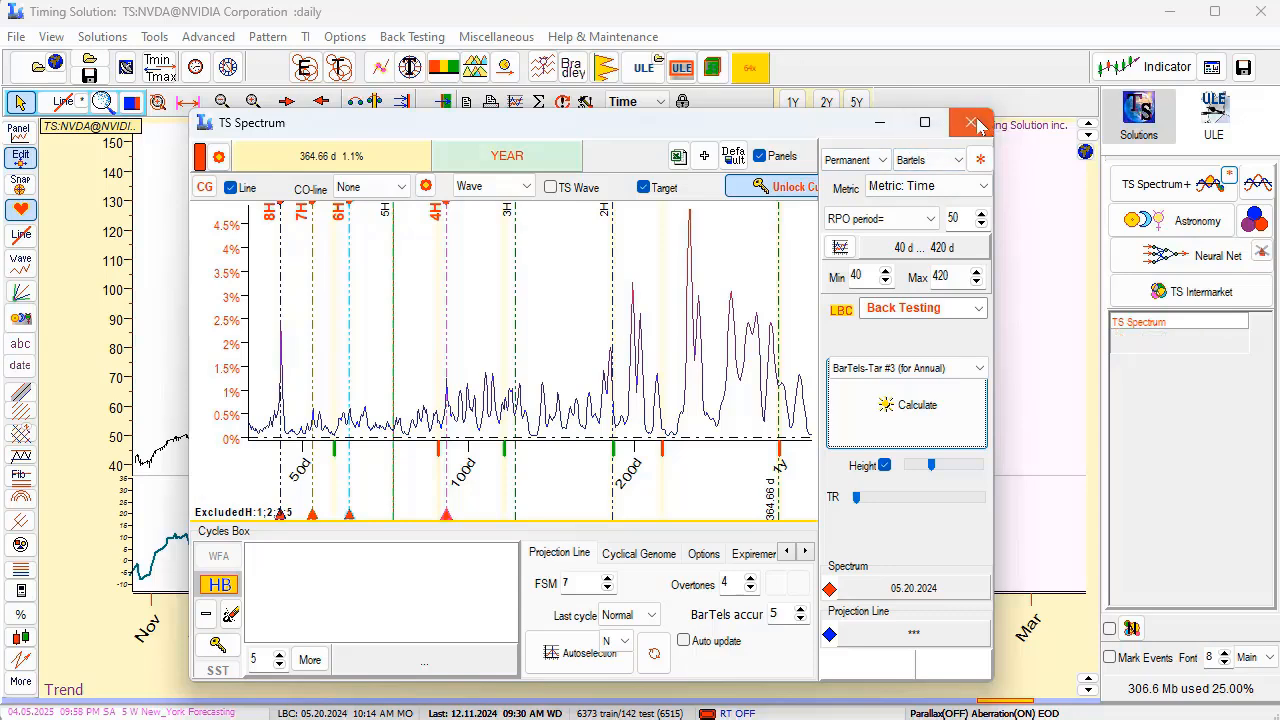
drag(397, 285, 994, 285)
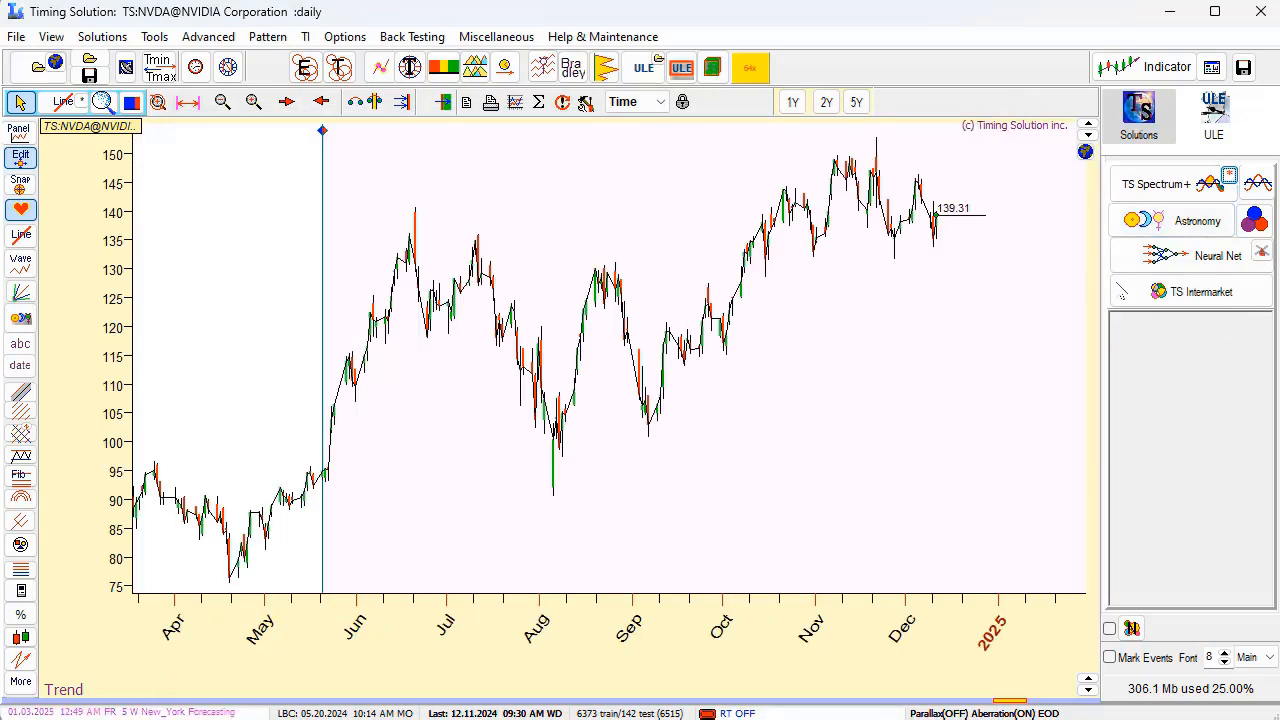
Open Astro Cycles for NVIDIA's annual Sun cycle and compare its projection line with prices after the LBC.
click(1252, 223)
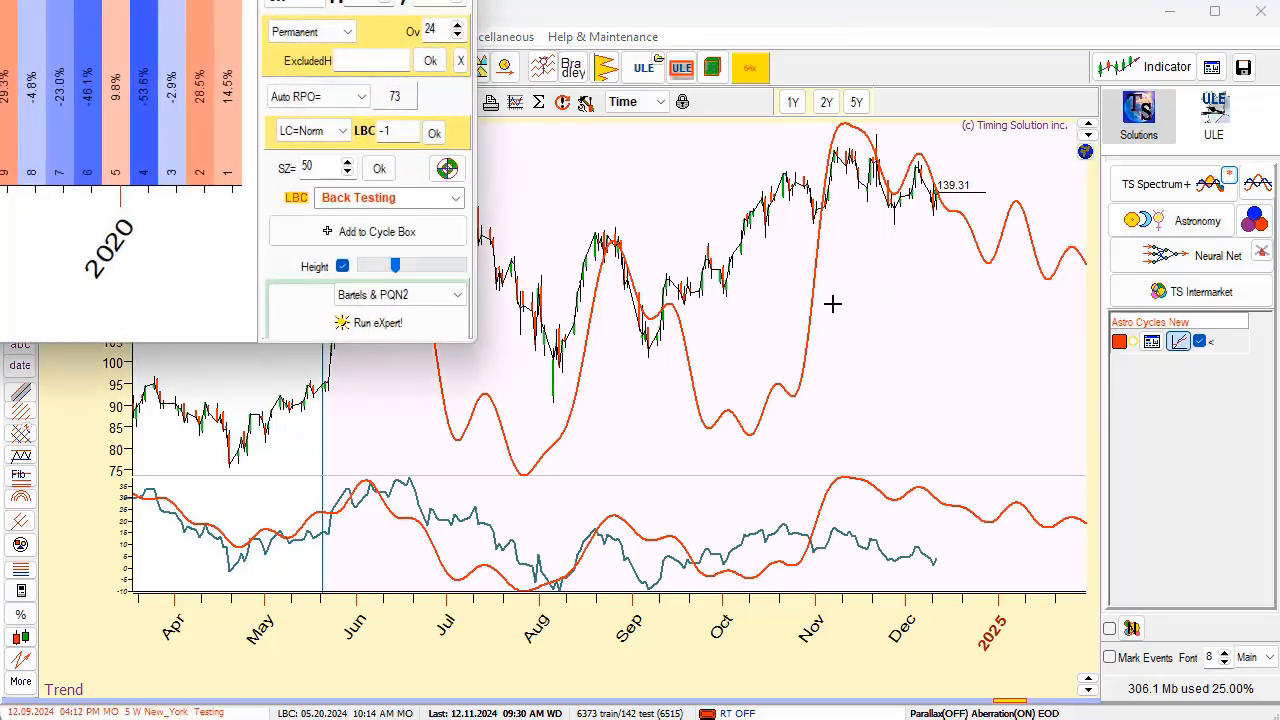
drag(182, 0, 720, 566)
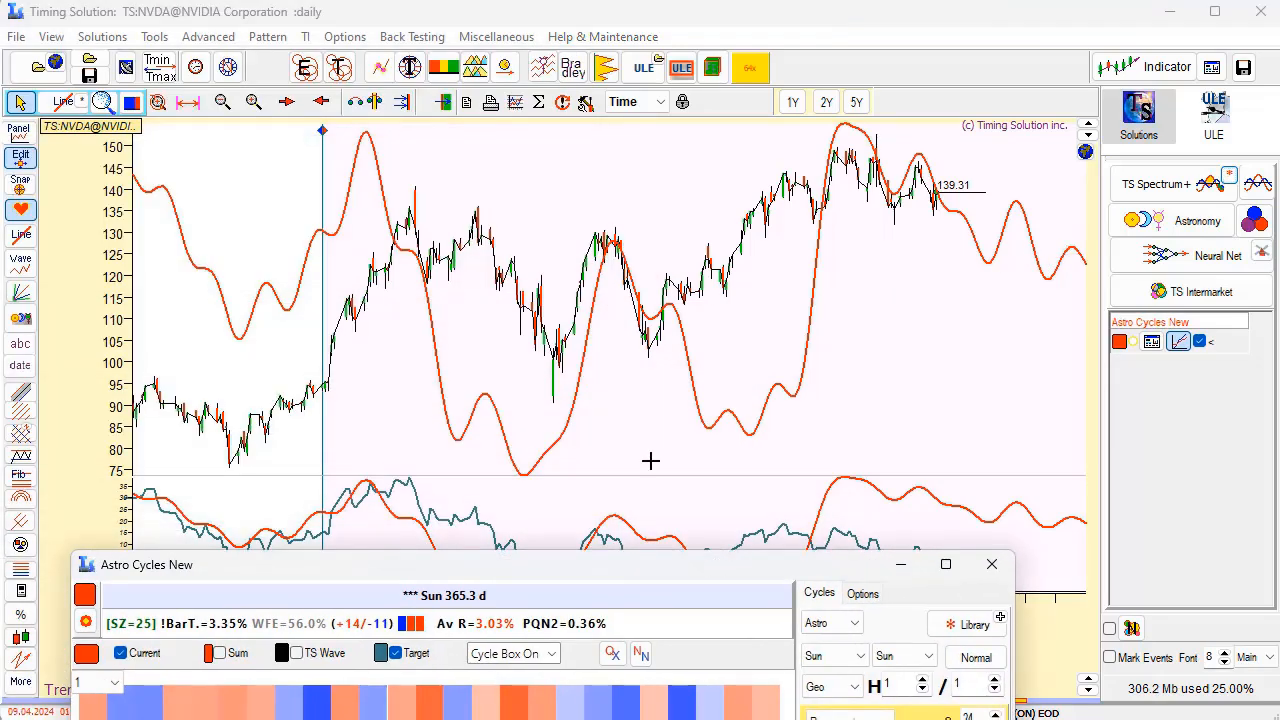
drag(250, 288, 1006, 286)
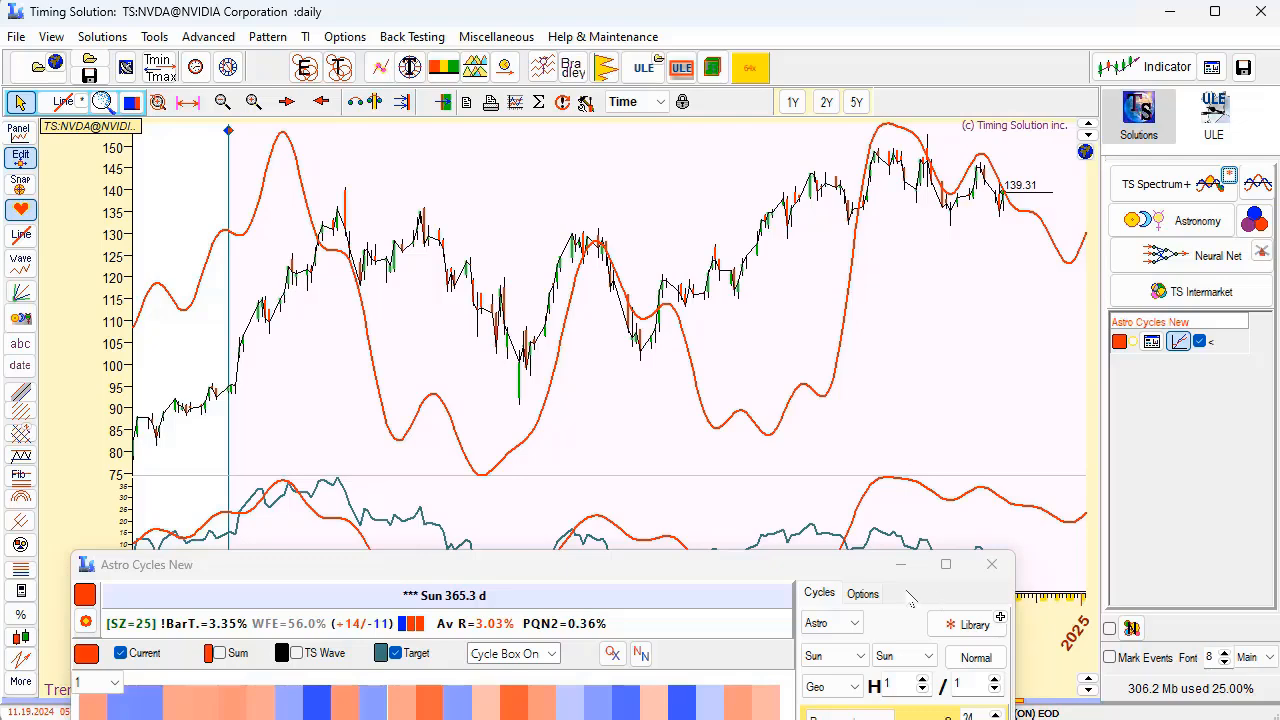
Try excluding harmonics 1 2 3 from NVIDIA's annual Sun cycle and check the recalculated Astro Cycles projection.
drag(766, 563, 322, 159)
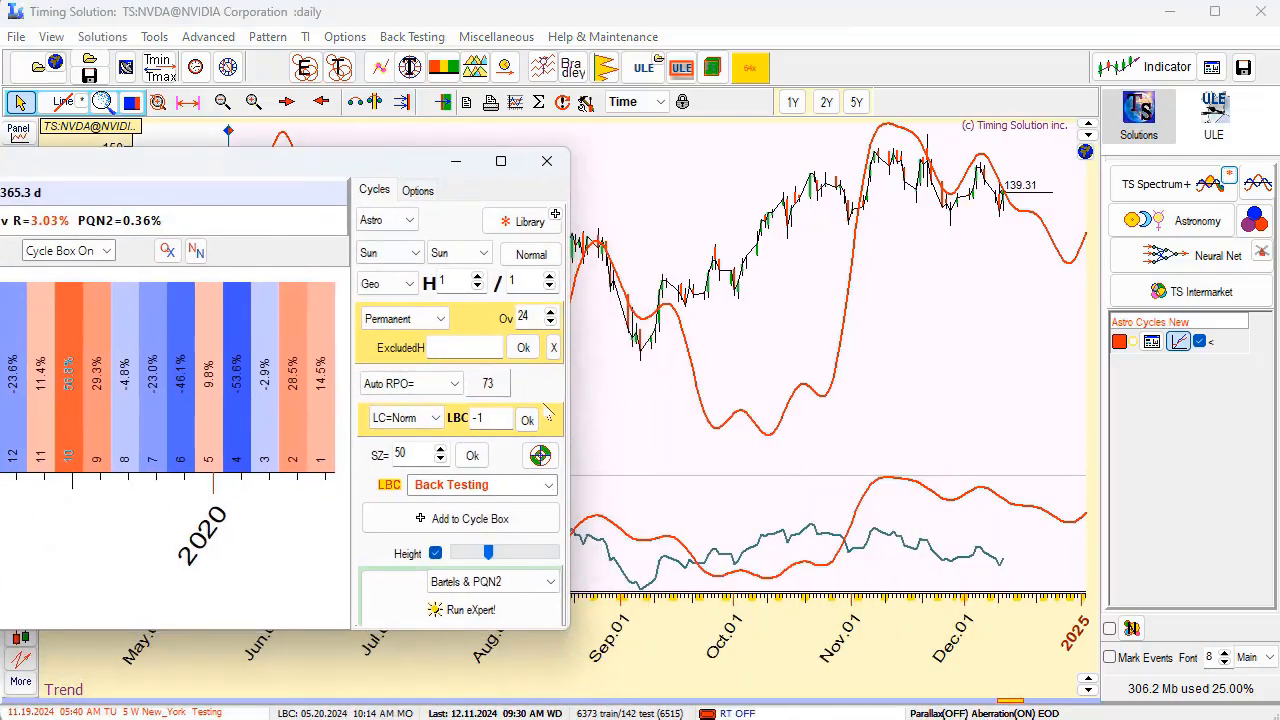
click(545, 460)
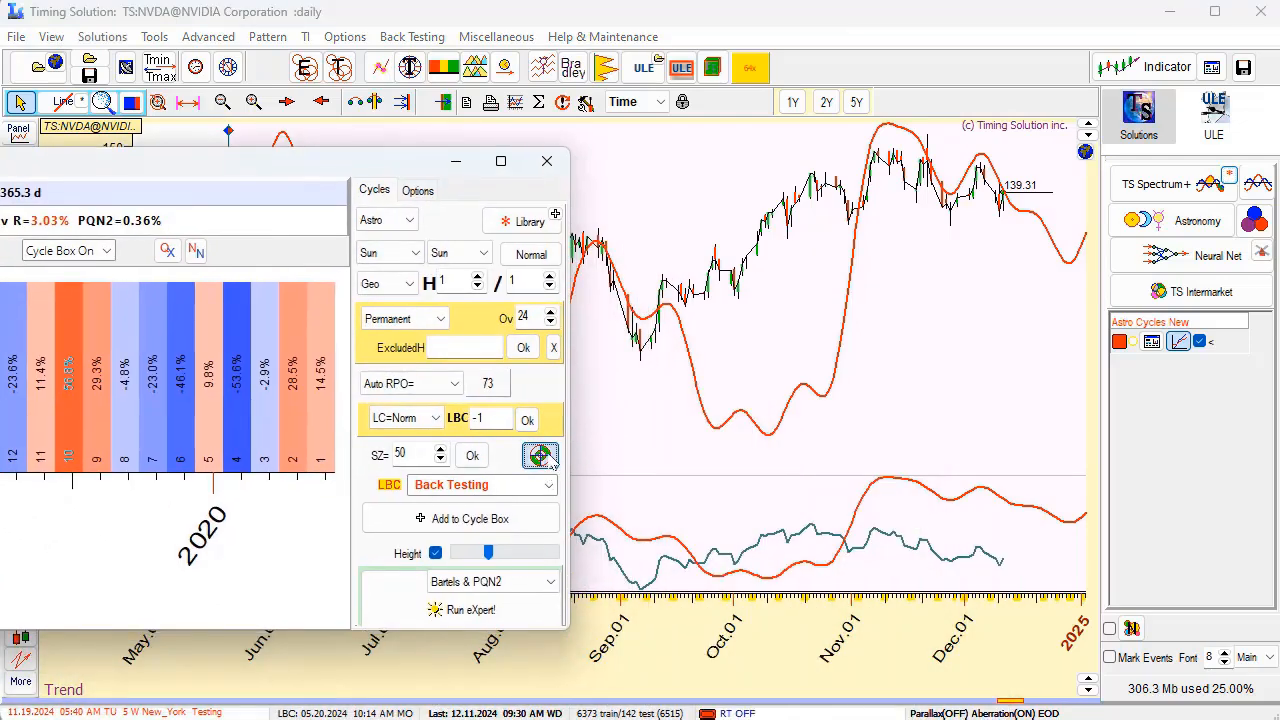
click(463, 347)
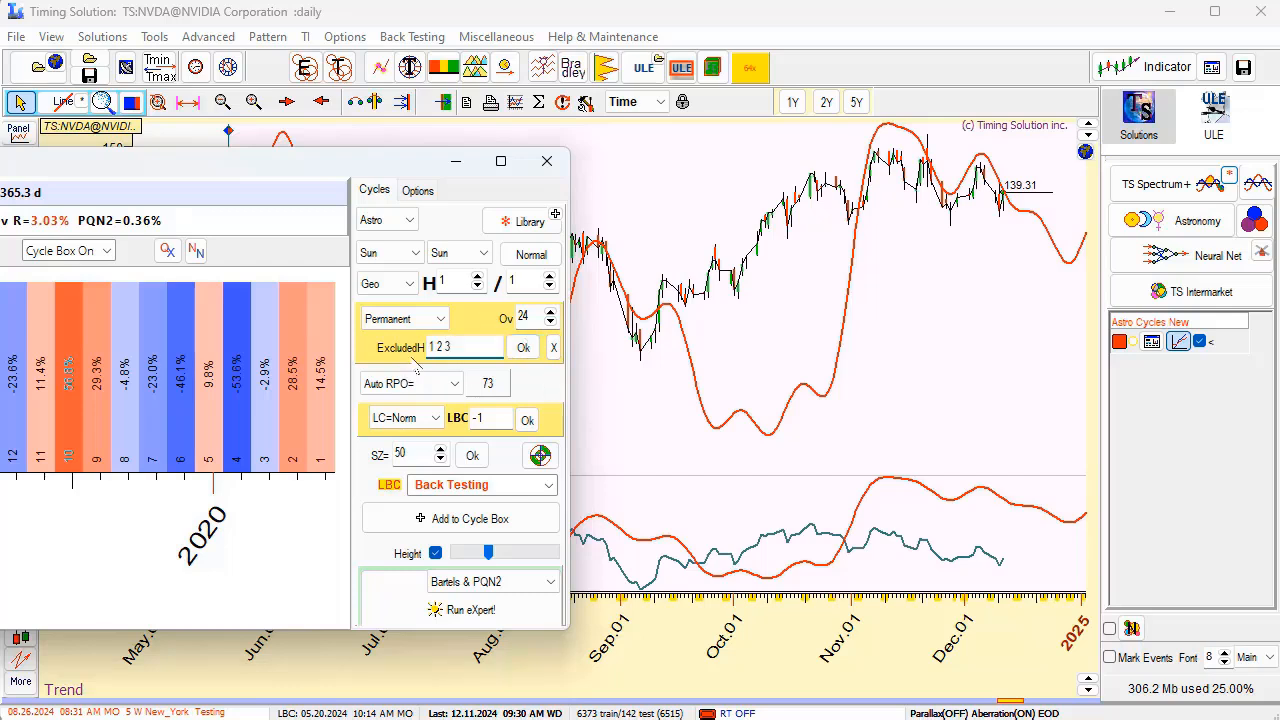
click(530, 350)
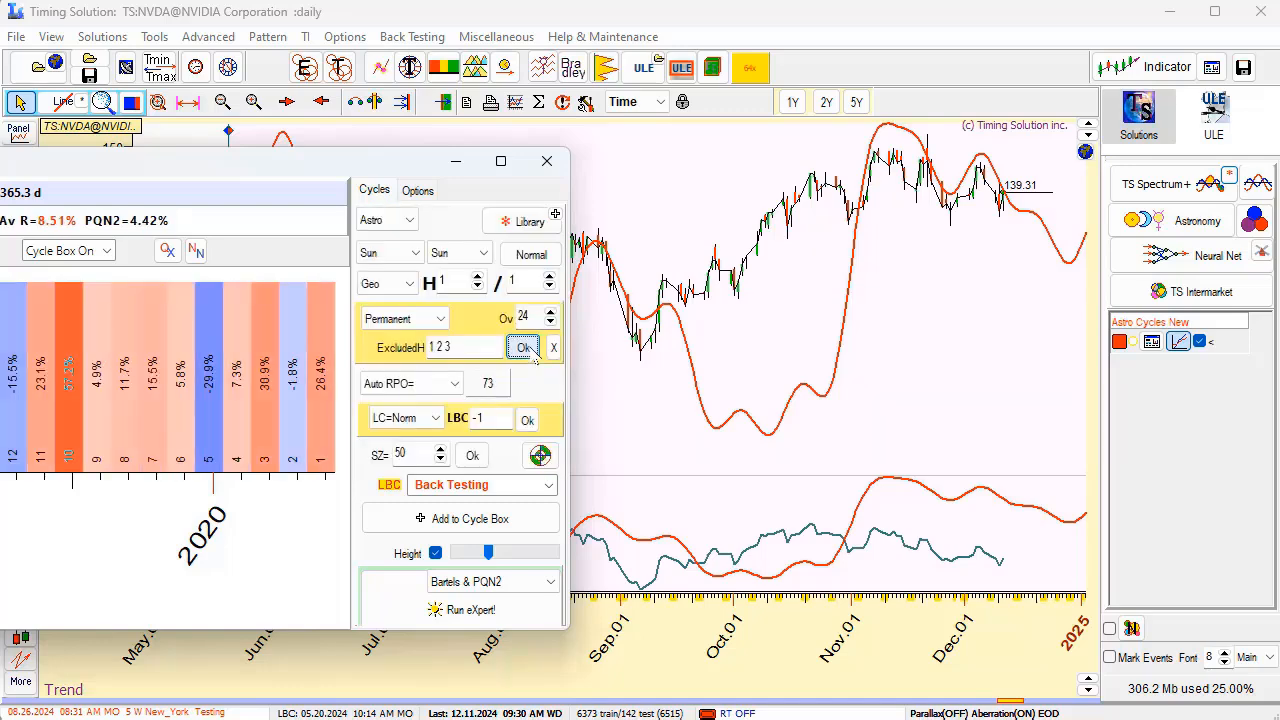
drag(355, 156, 634, 401)
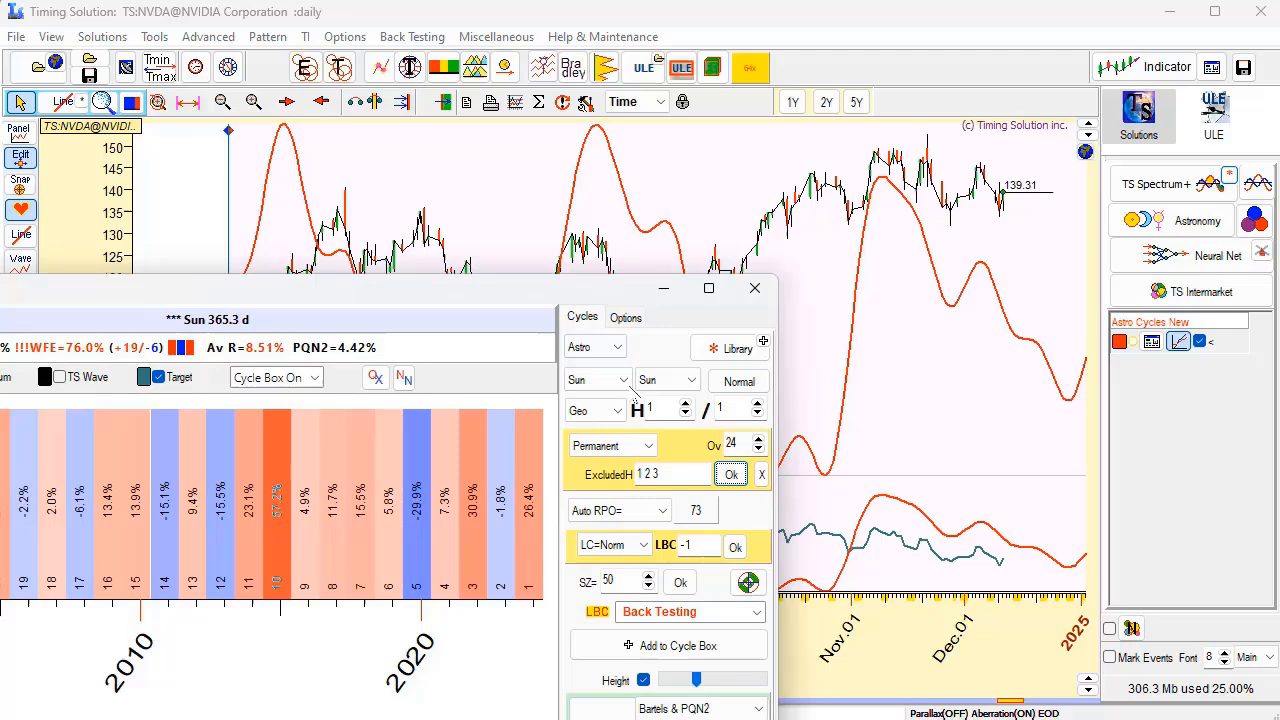
Clear the excluded harmonics of the Sun cycle and check its projection line on the NVIDIA chart.
click(761, 474)
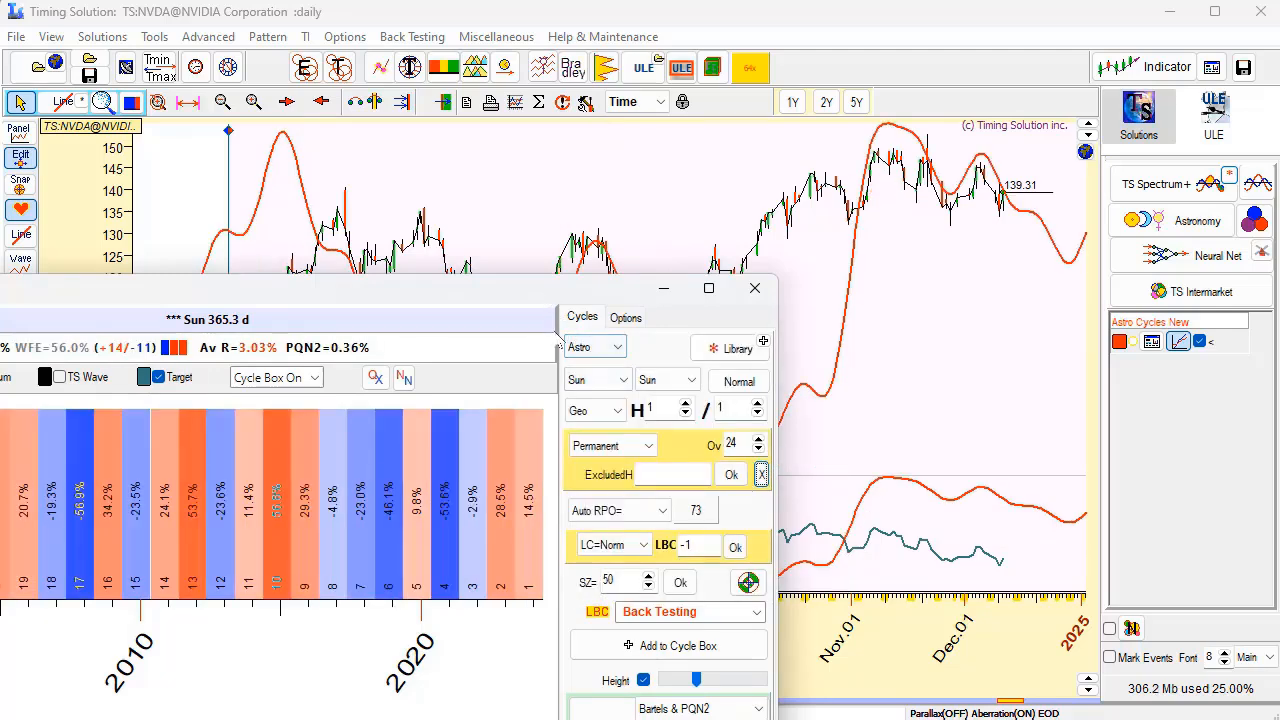
drag(549, 296, 671, 499)
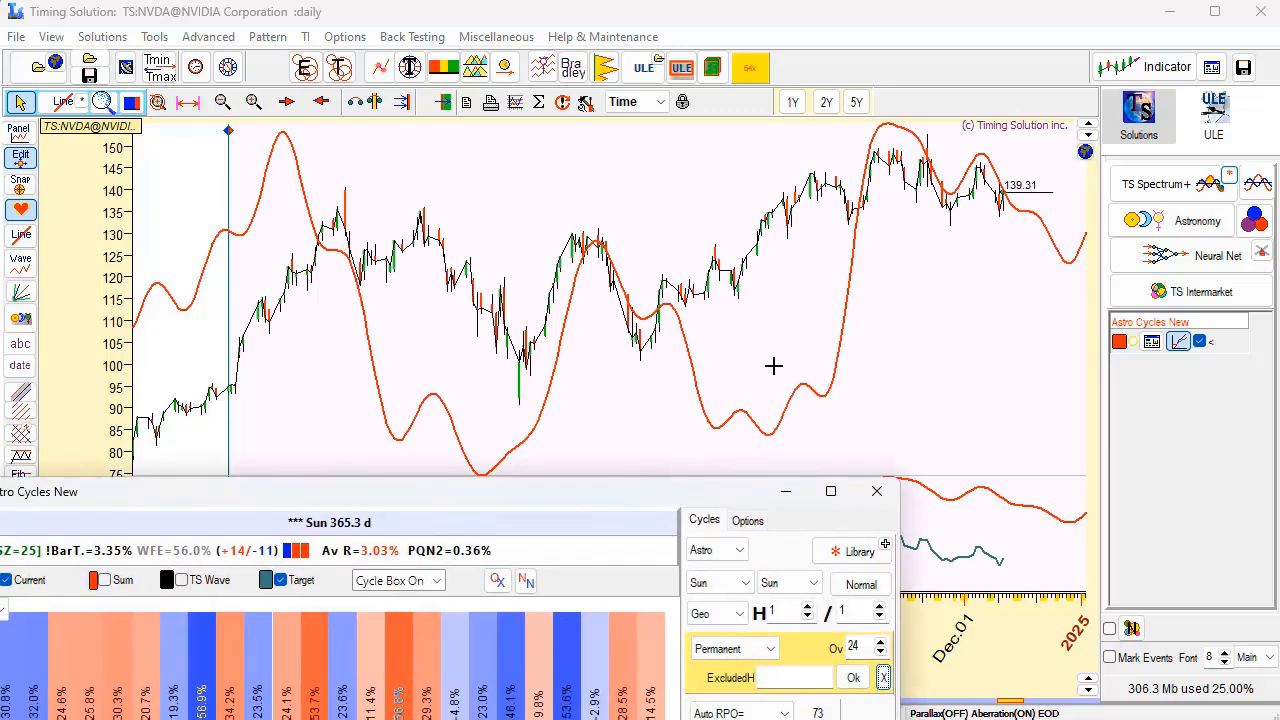
drag(820, 341, 623, 360)
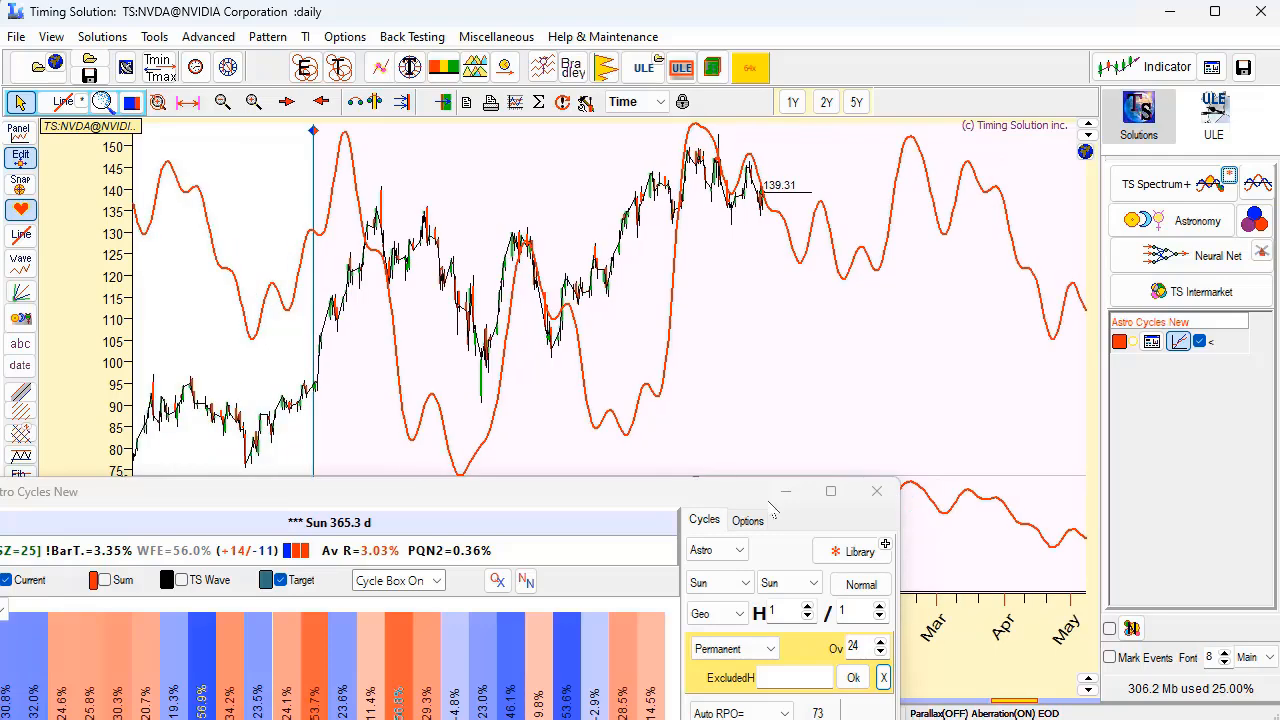
Try tuning the annual Sun cycle with Tune REGULAR cycle and compare the tuned projection with NVIDIA prices.
drag(770, 492, 639, 284)
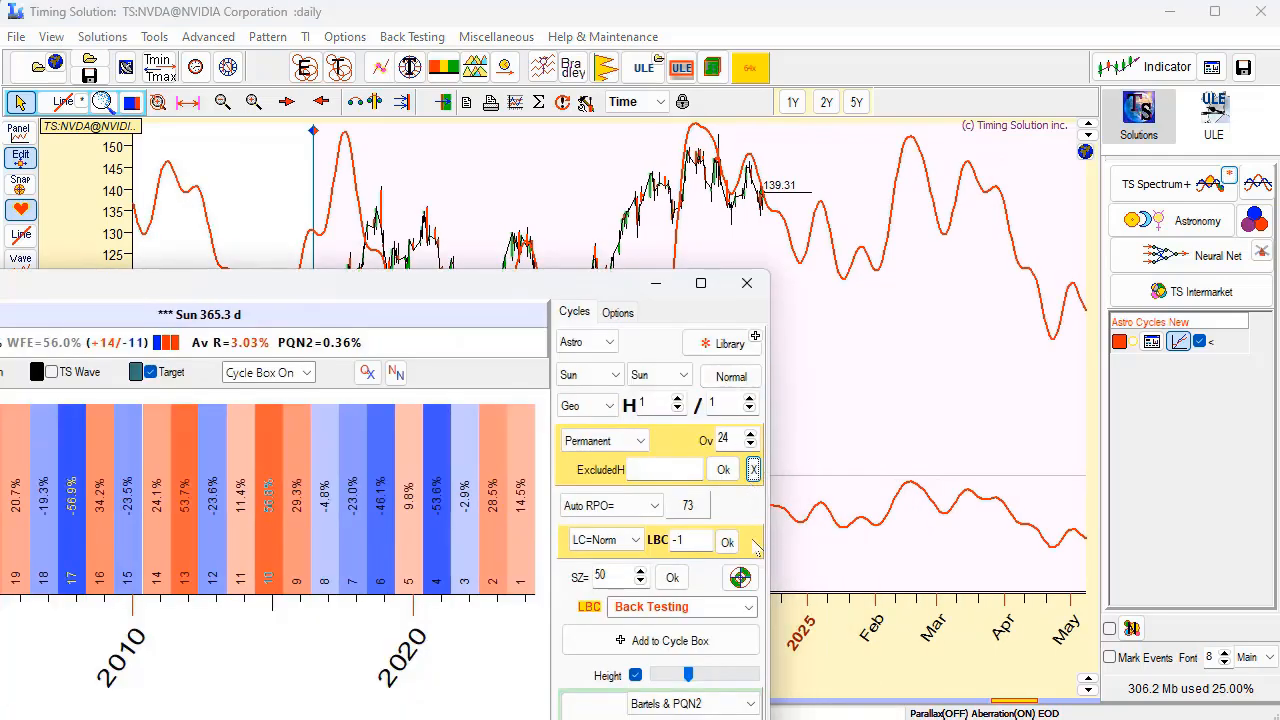
click(740, 578)
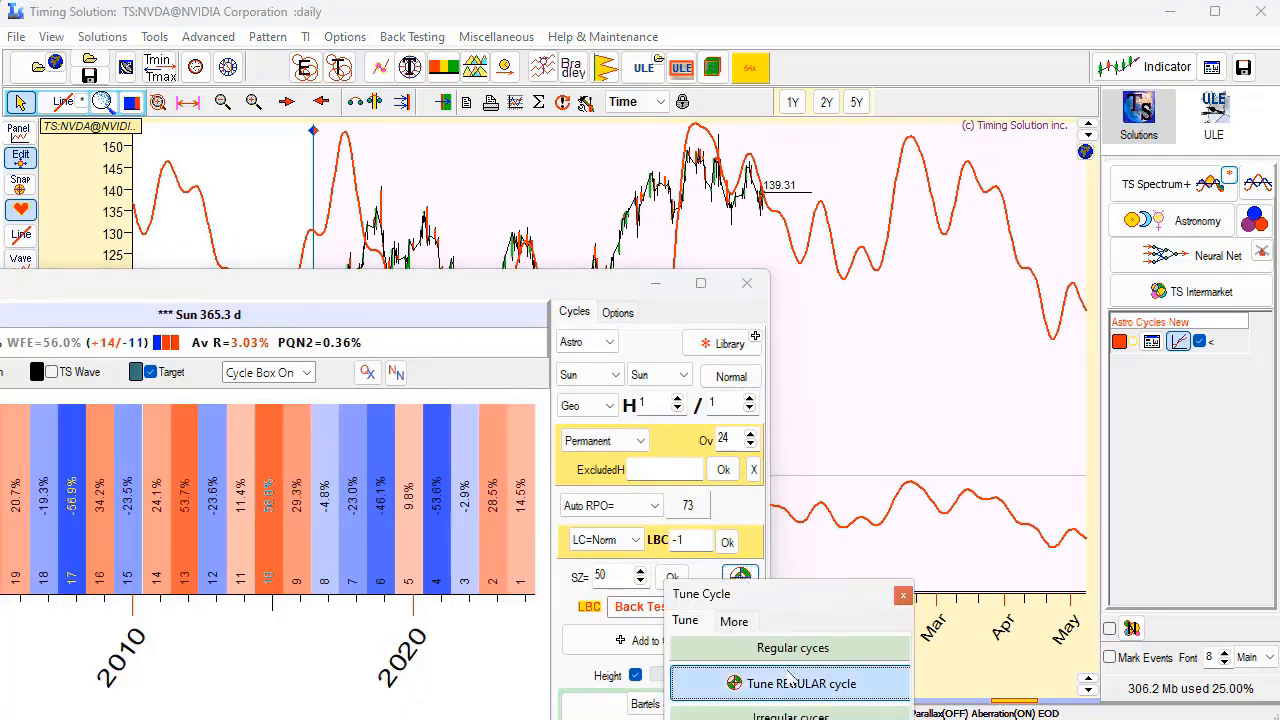
click(797, 678)
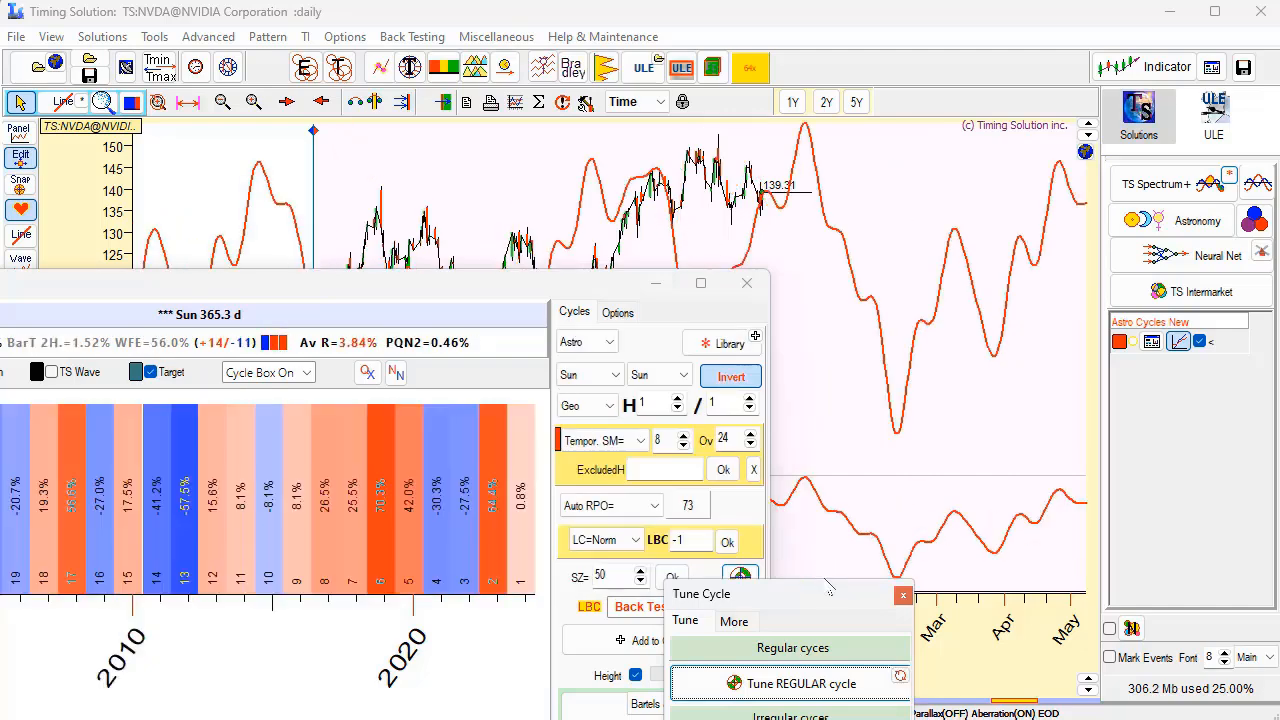
drag(829, 590, 1031, 187)
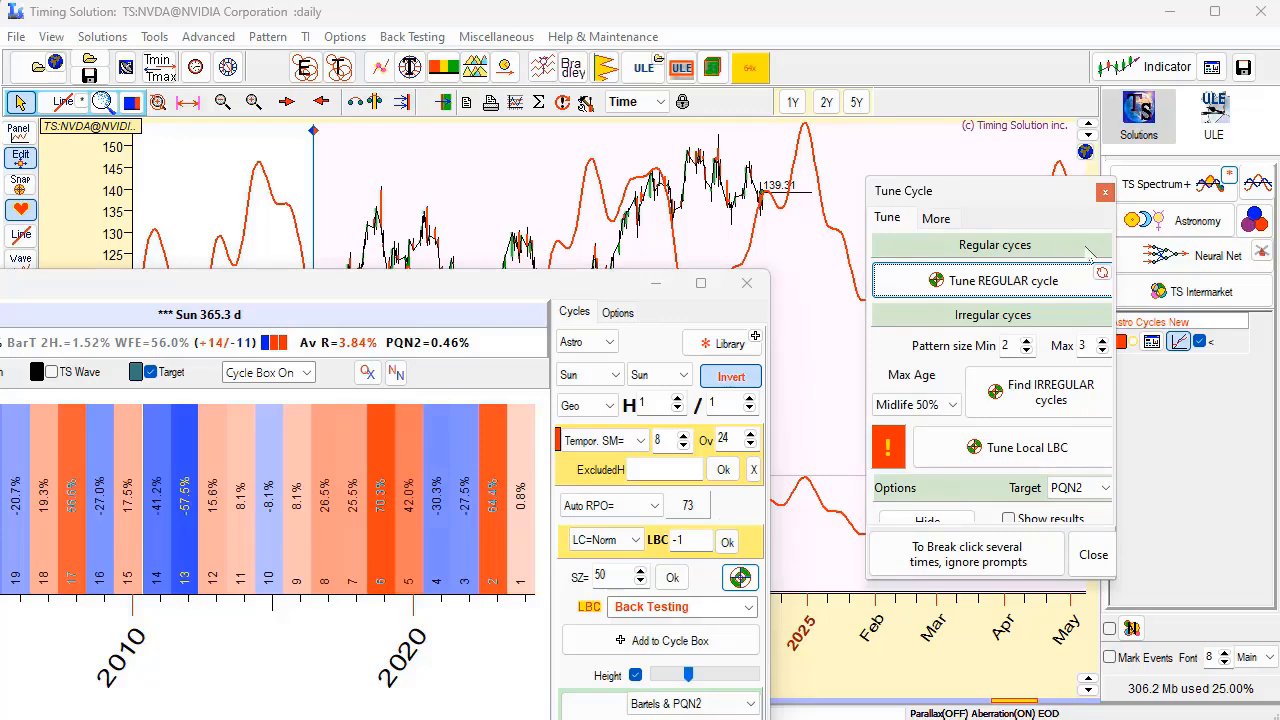
click(1105, 191)
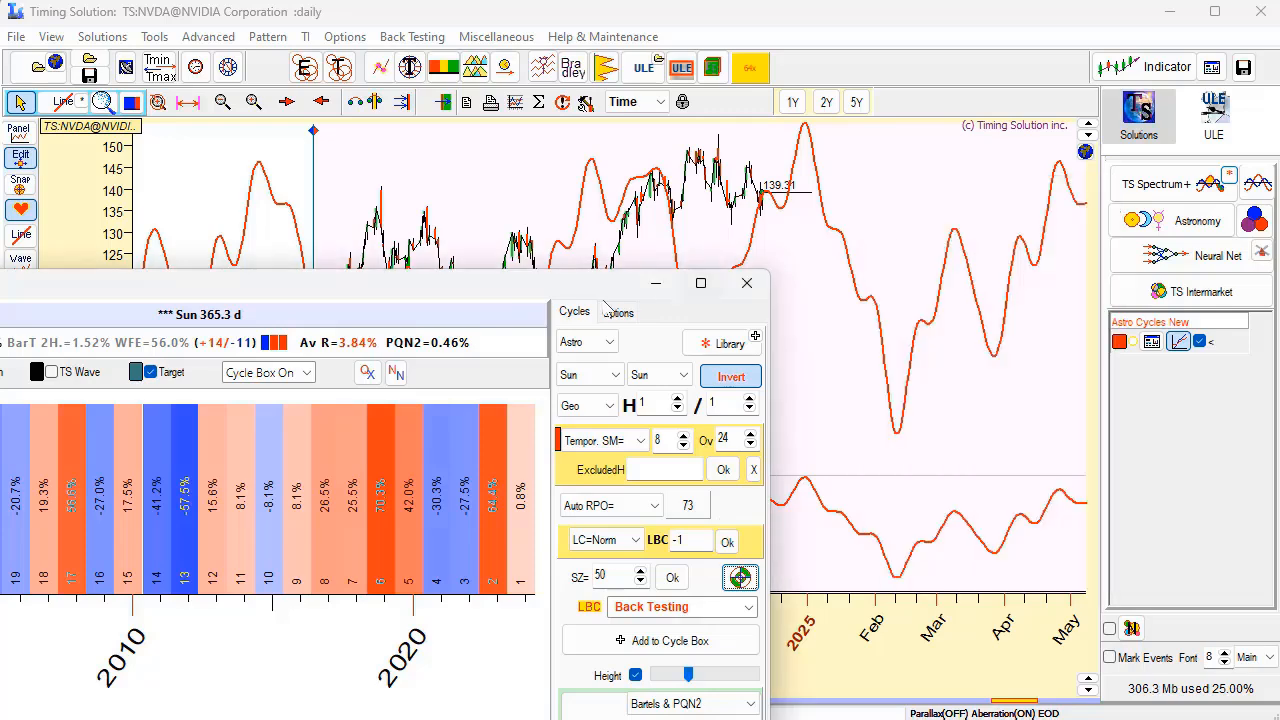
drag(585, 292, 688, 472)
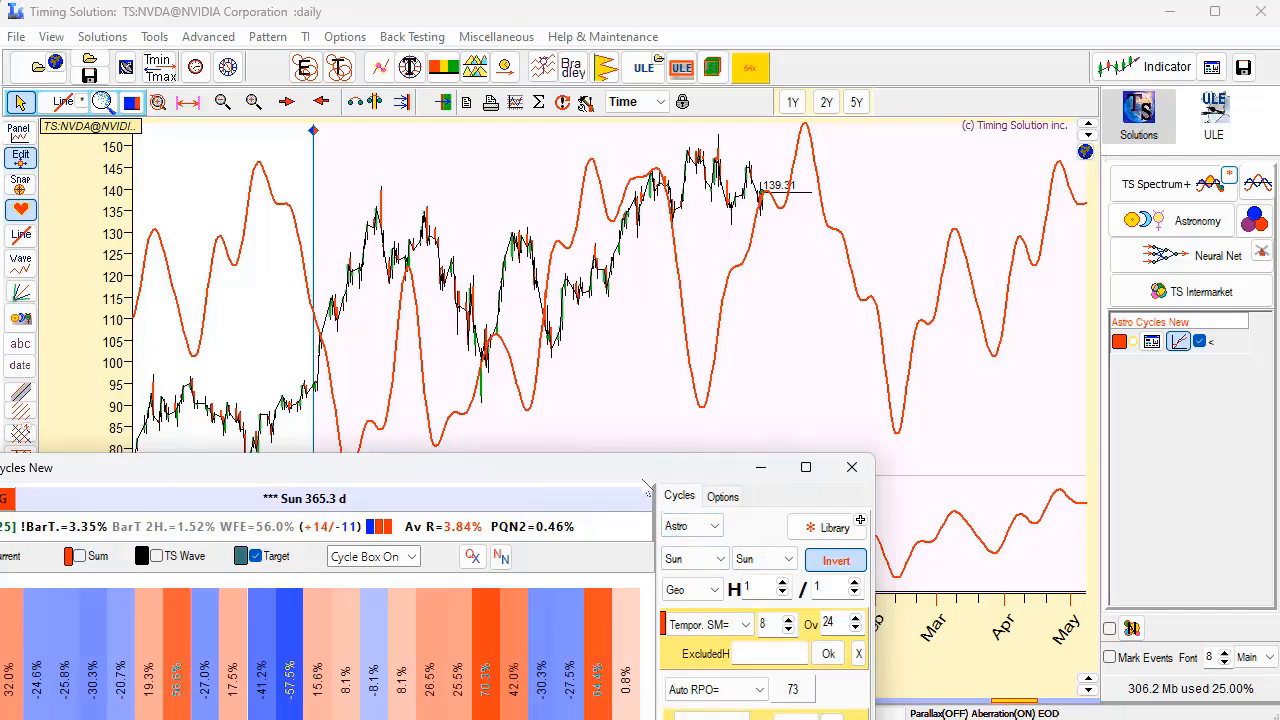
drag(646, 470, 678, 313)
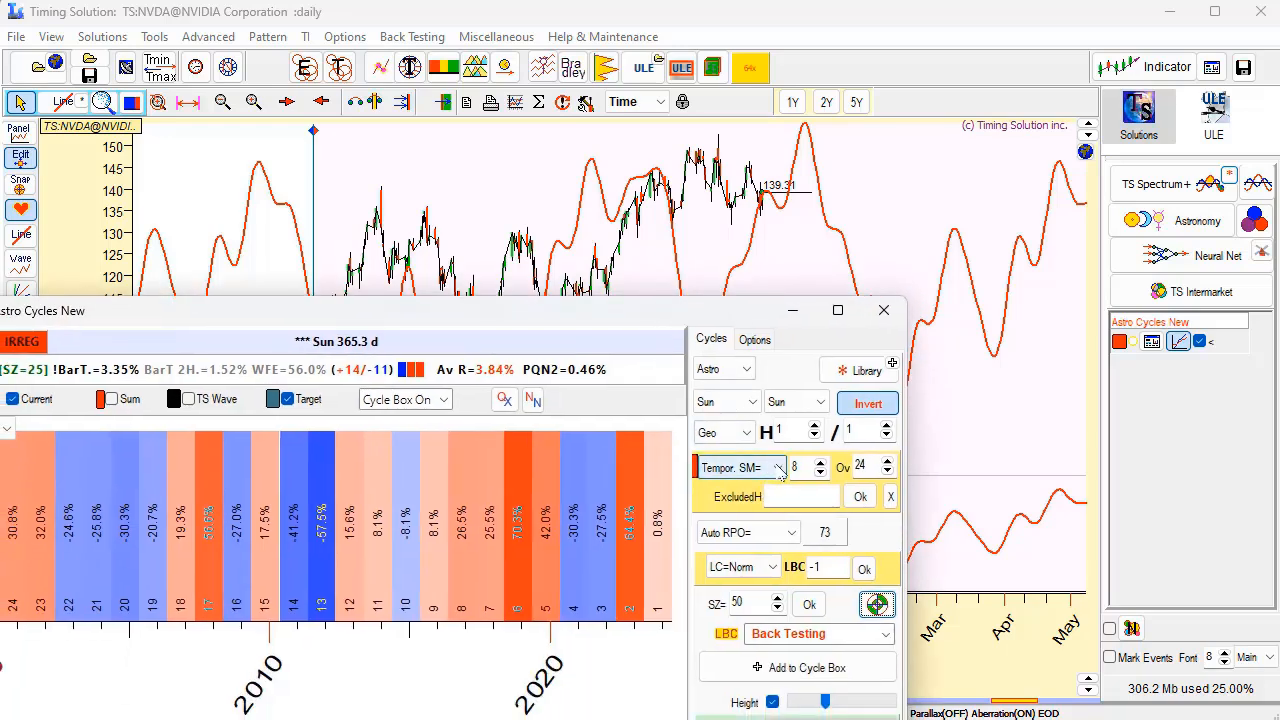
Set the Sun cycle model back to Permanent and switch its projection from Invert to Normal.
click(740, 468)
click(748, 497)
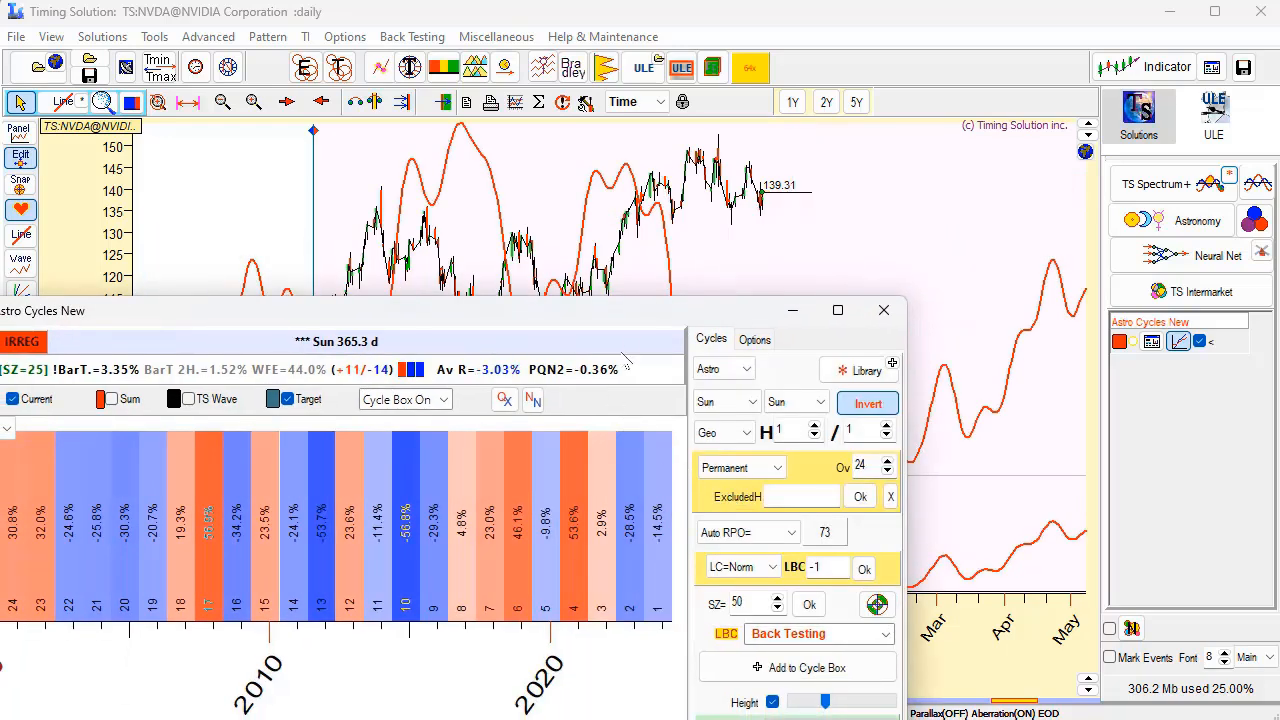
drag(668, 311, 590, 252)
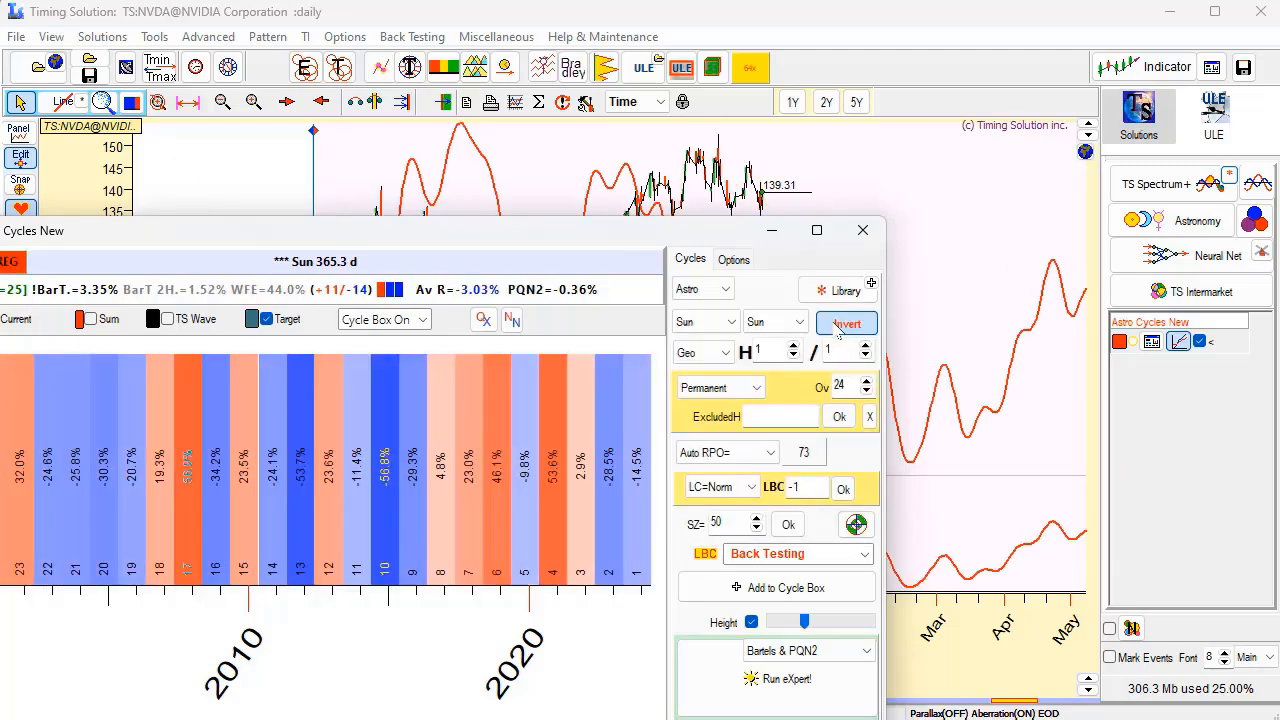
click(840, 326)
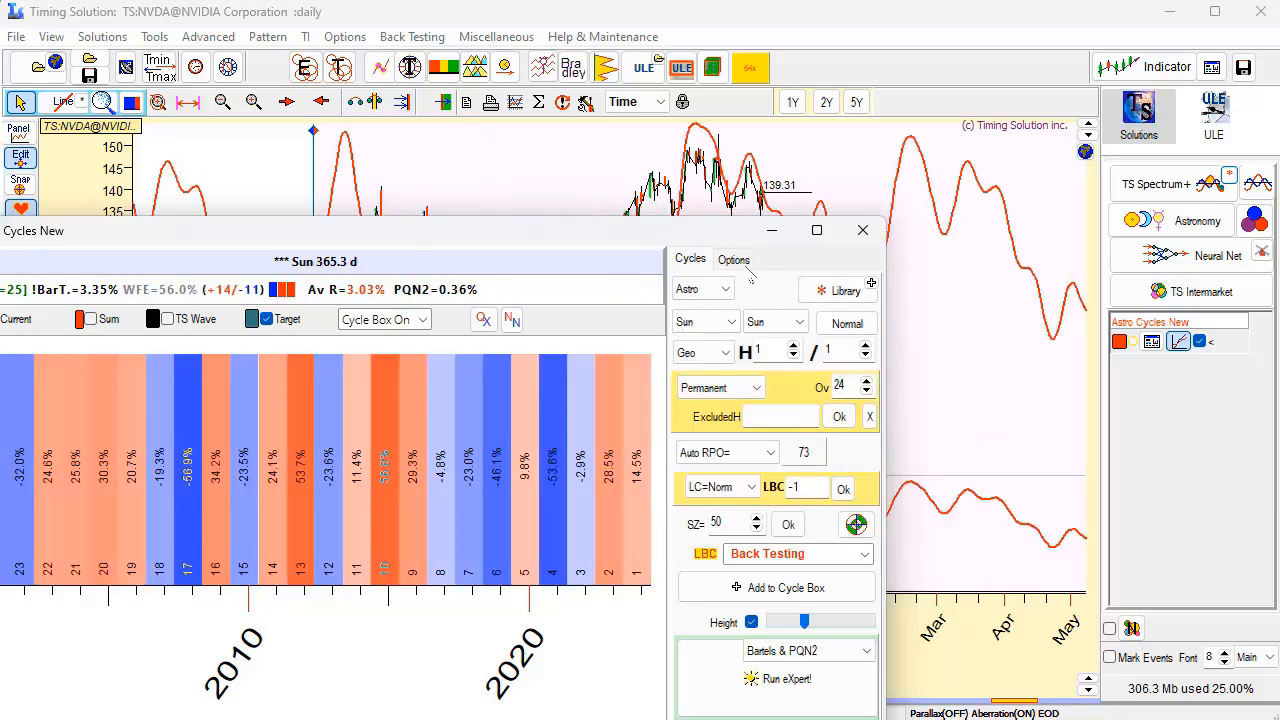
Compare the permanent Sun cycle projection with NVIDIA prices before and after the LBC and examine its forecast into 2025.
drag(705, 243, 906, 508)
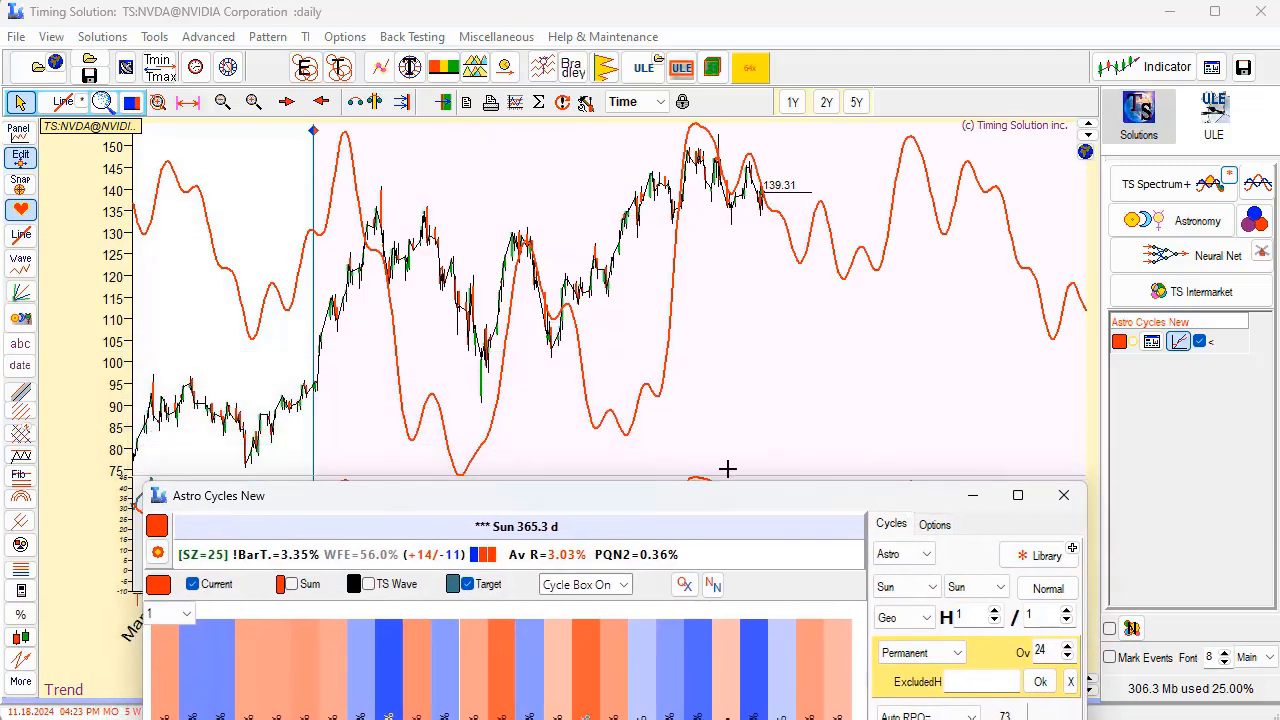
drag(223, 300, 860, 320)
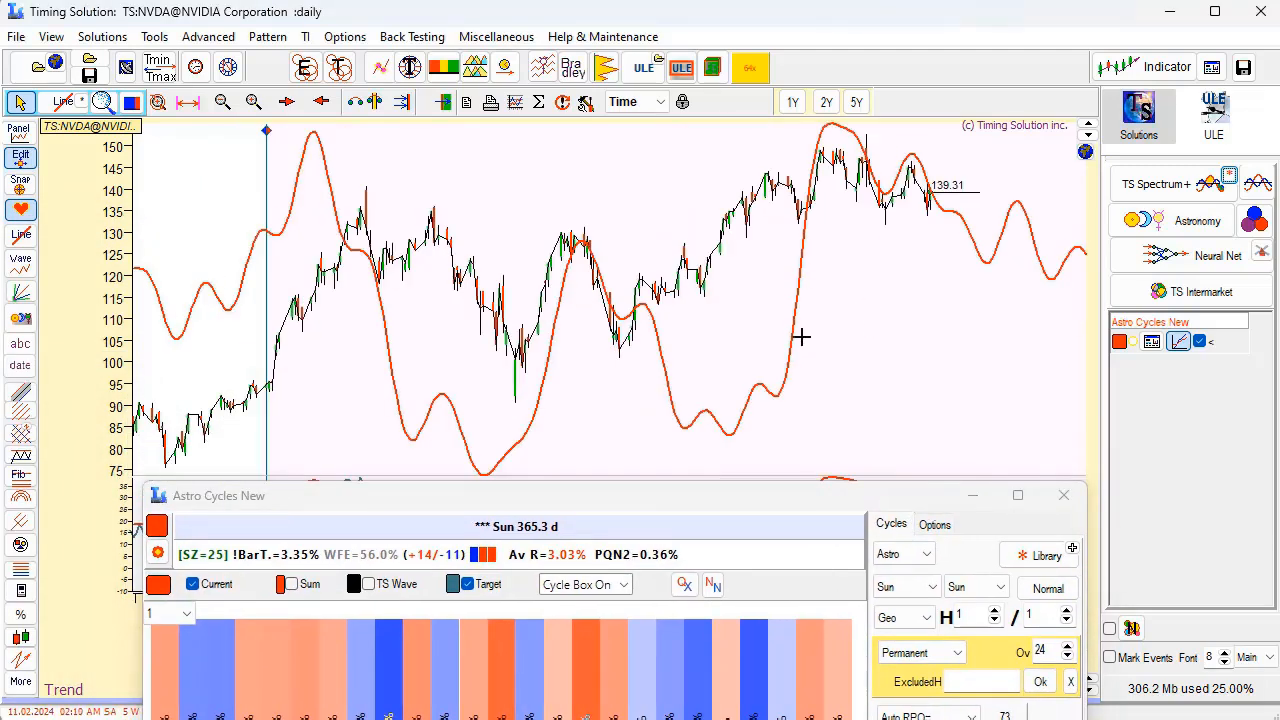
drag(708, 291, 877, 286)
drag(621, 325, 791, 310)
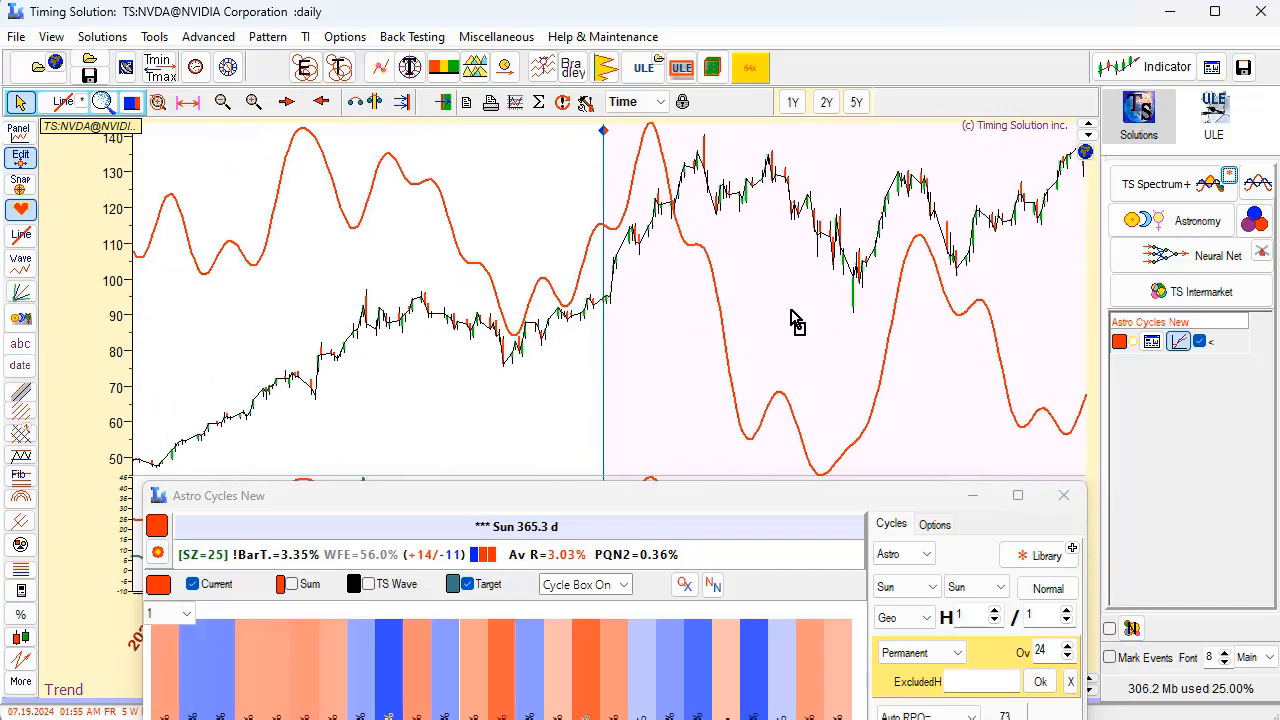
mouse_move(502, 346)
mouse_down()
mouse_move(784, 310)
mouse_move(747, 338)
mouse_up()
mouse_move(588, 348)
mouse_down()
mouse_move(935, 321)
mouse_move(466, 306)
mouse_up()
drag(880, 290, 685, 281)
drag(885, 296, 635, 280)
drag(910, 290, 613, 266)
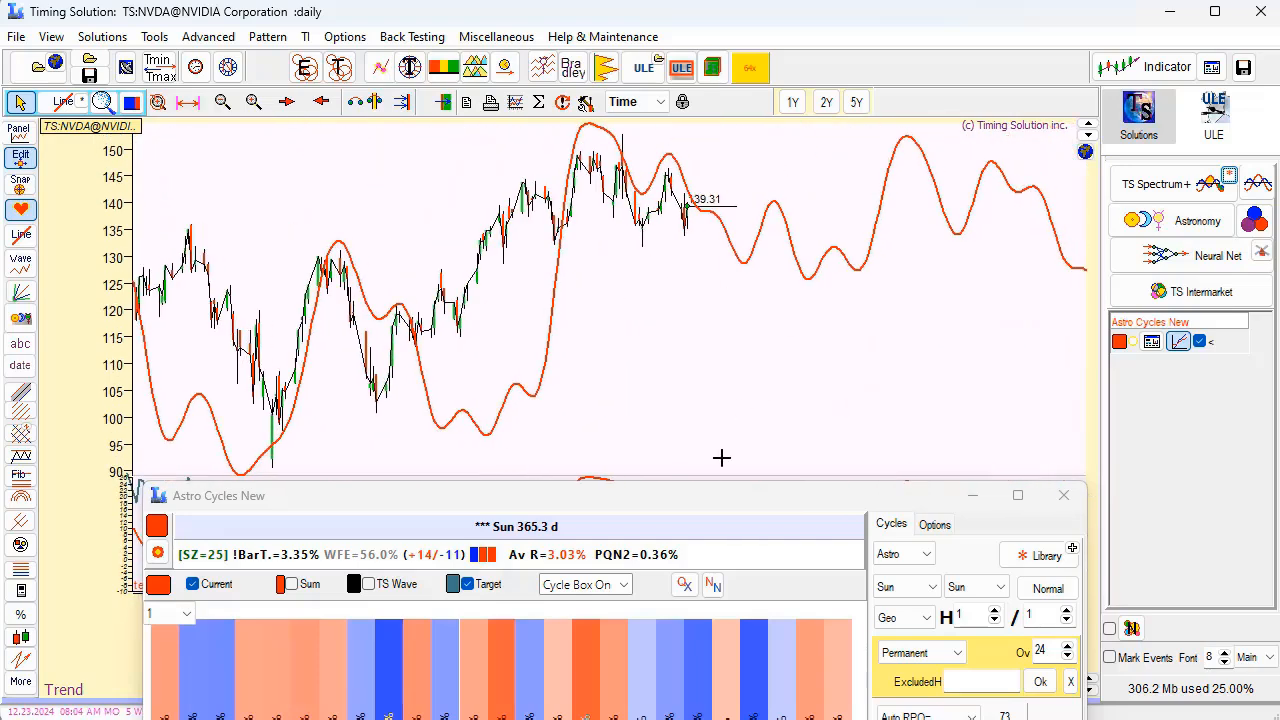
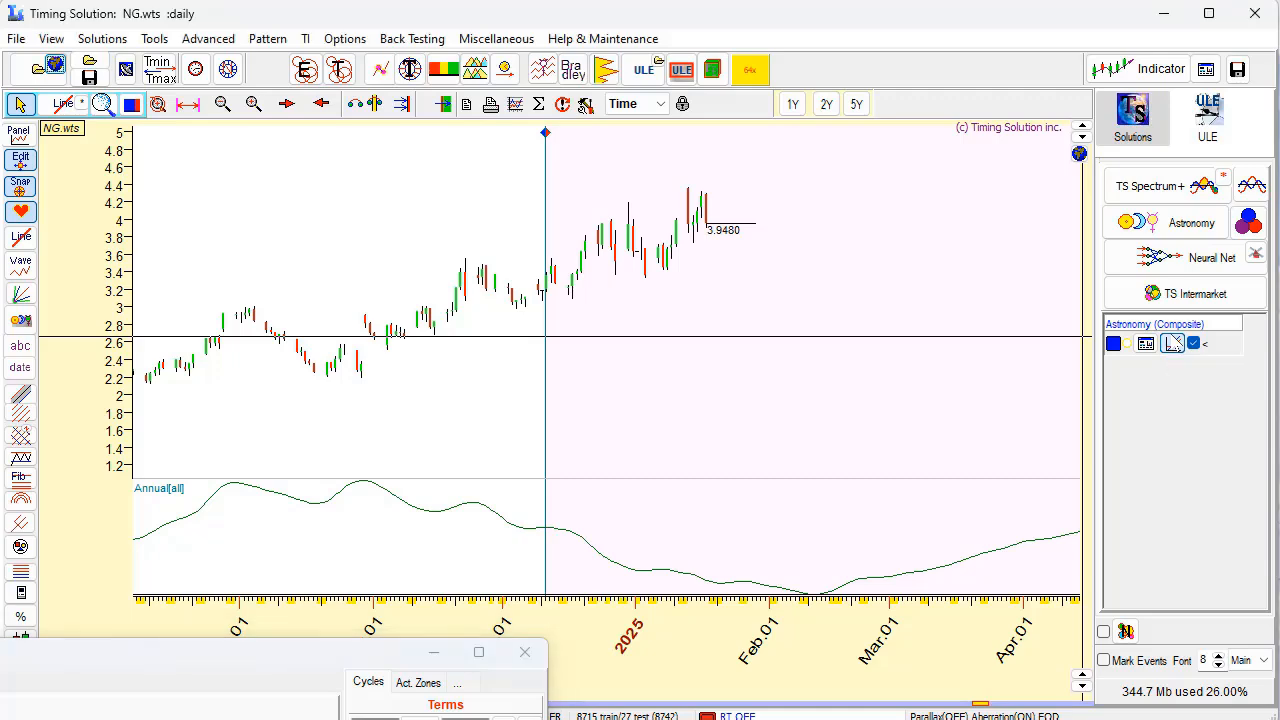
Overlay the annual Astronomy composite line on the Natural Gas prices and compare both before and after the LBC.
click(1173, 343)
drag(310, 670, 803, 348)
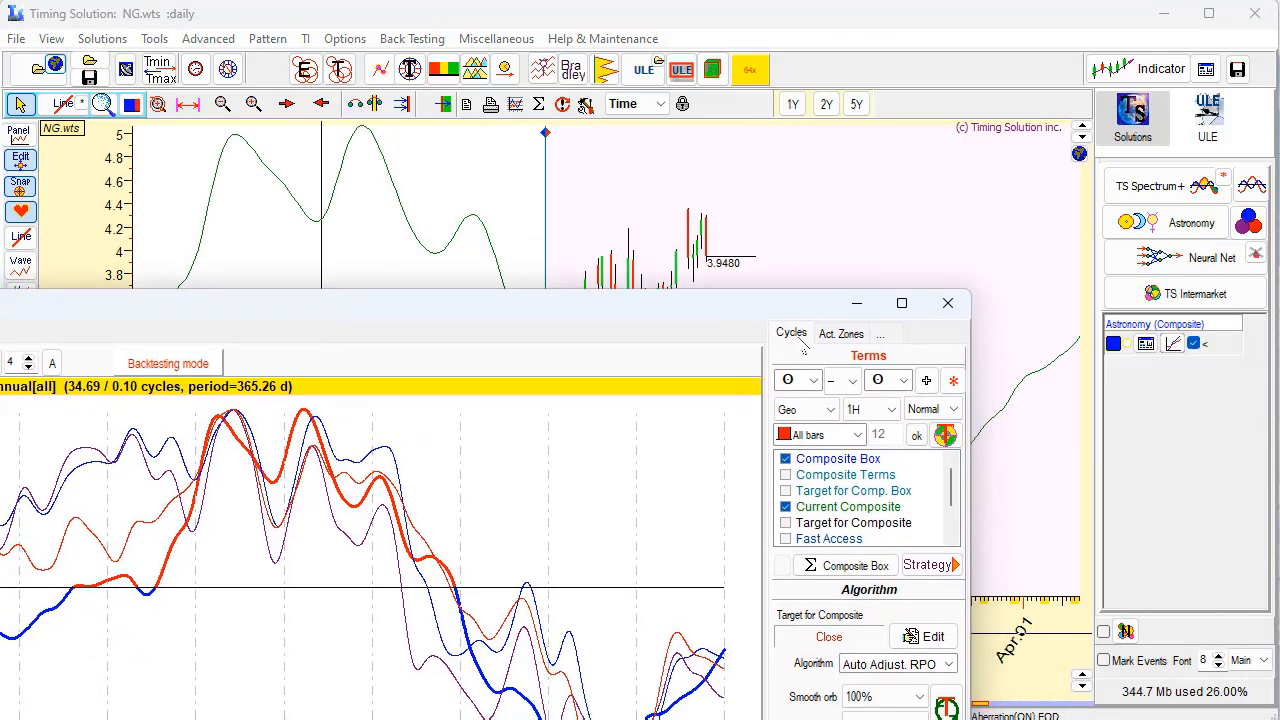
click(856, 303)
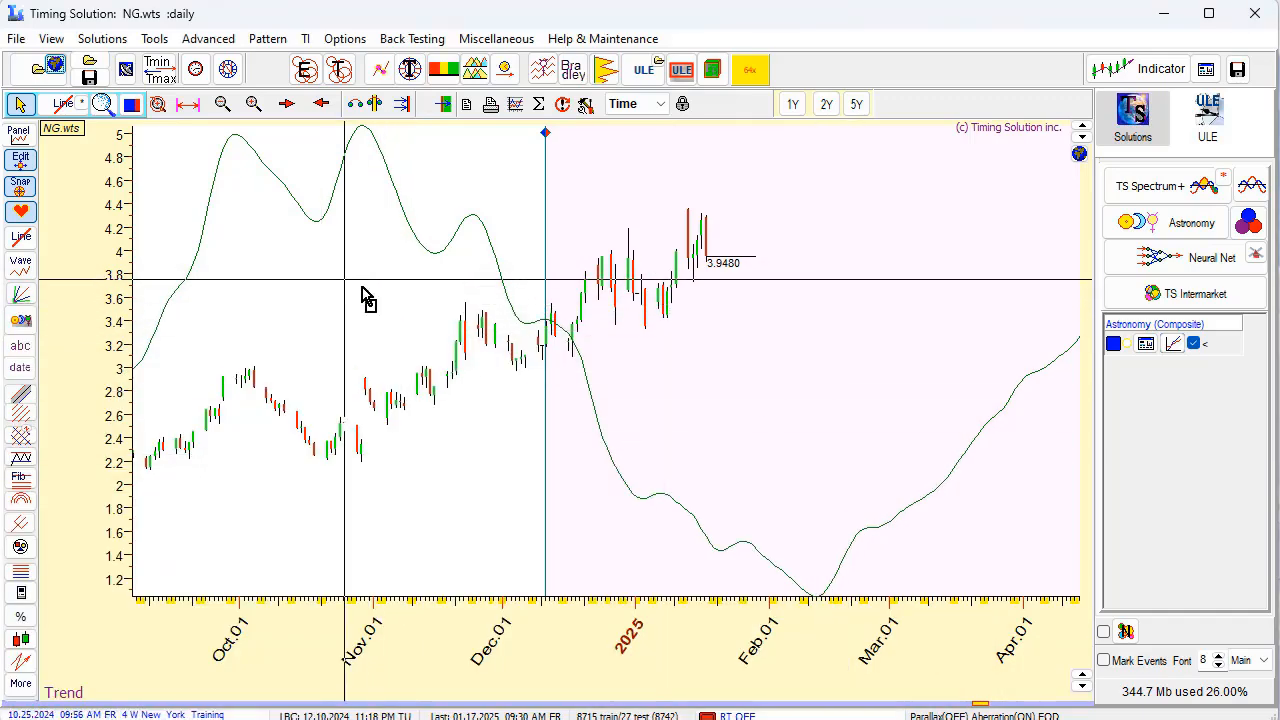
drag(344, 294, 886, 330)
scroll(643, 408, down, 3)
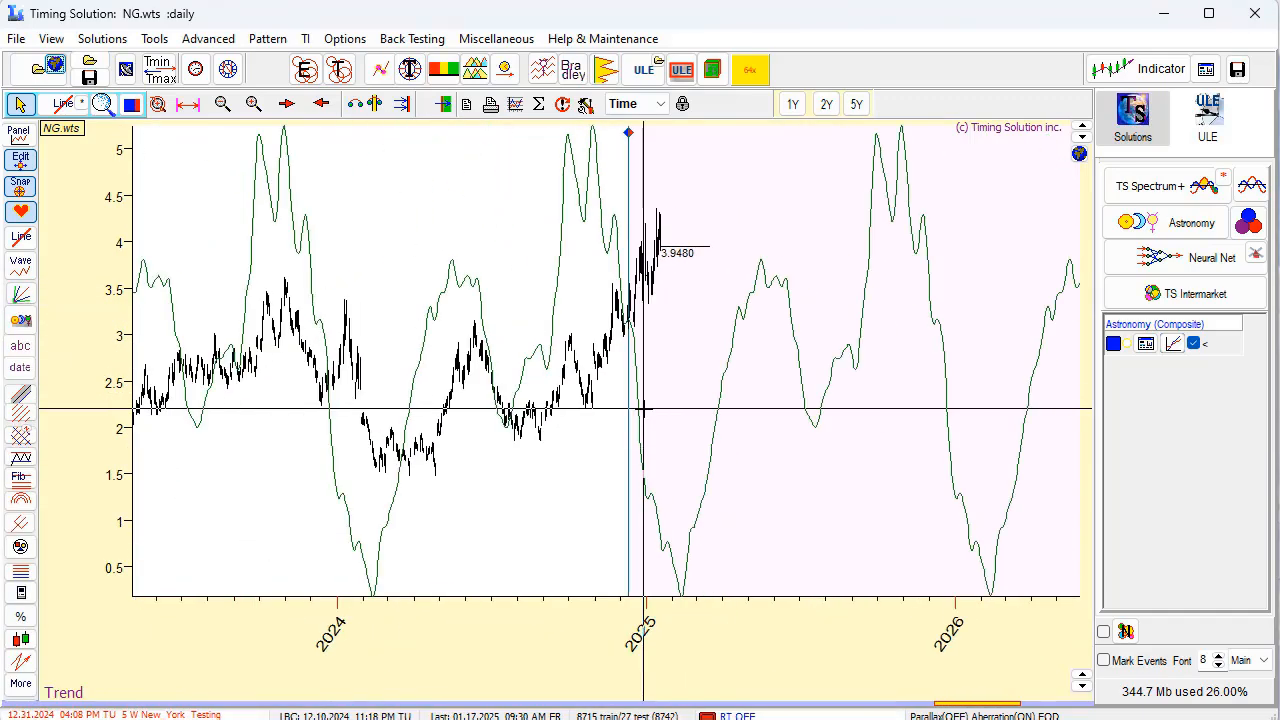
scroll(643, 408, up, 2)
scroll(643, 408, up, 1)
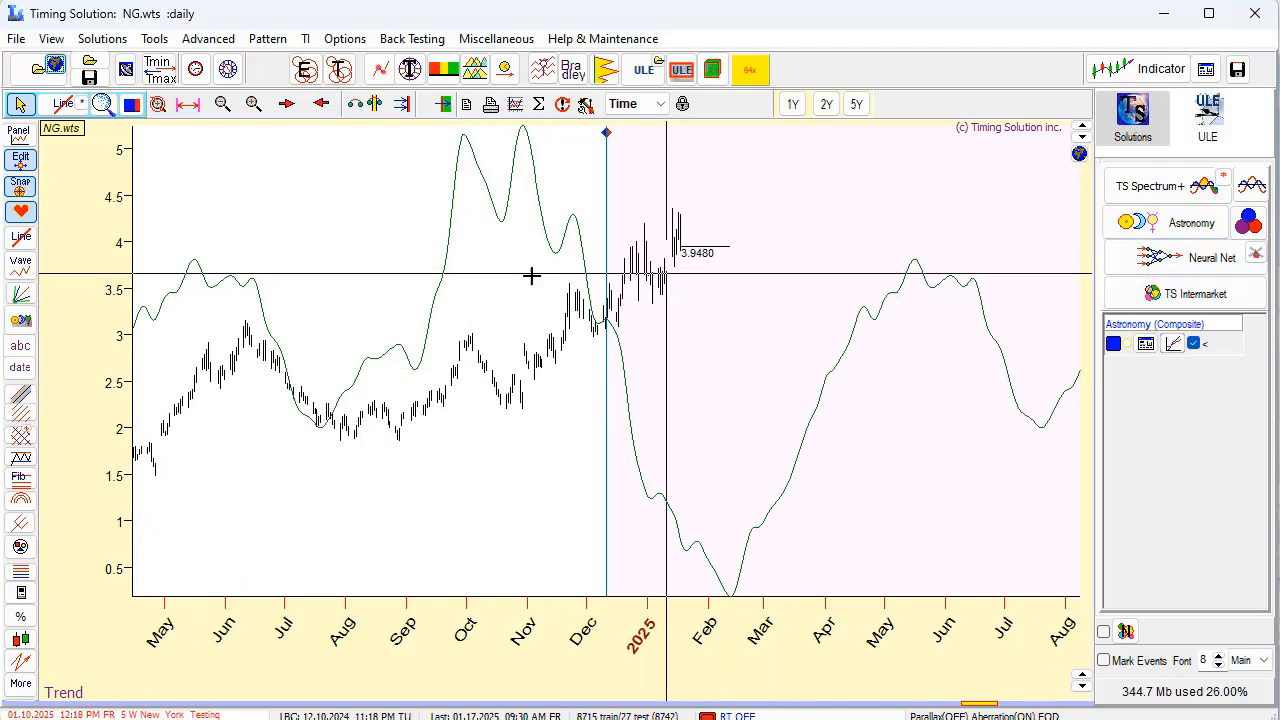
drag(441, 282, 766, 374)
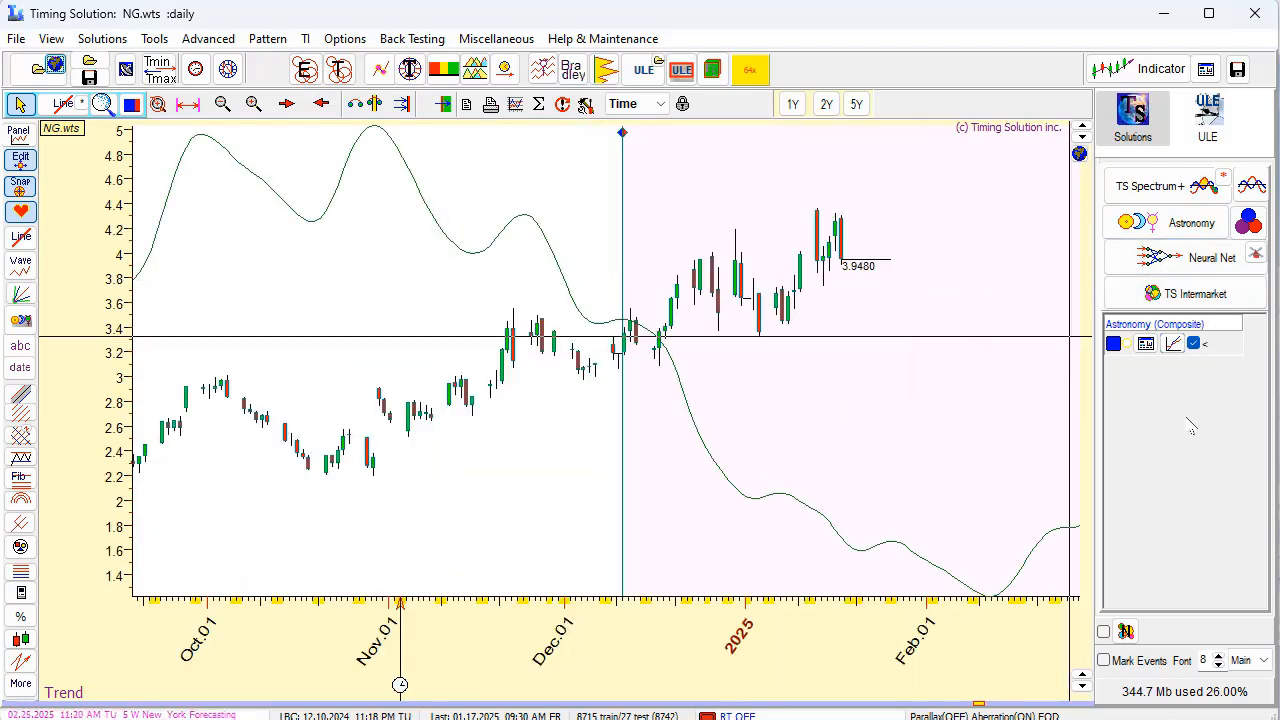
Hide the Astronomy composite line and open the Astro Cycles module with the annual Sun cycle.
click(1193, 343)
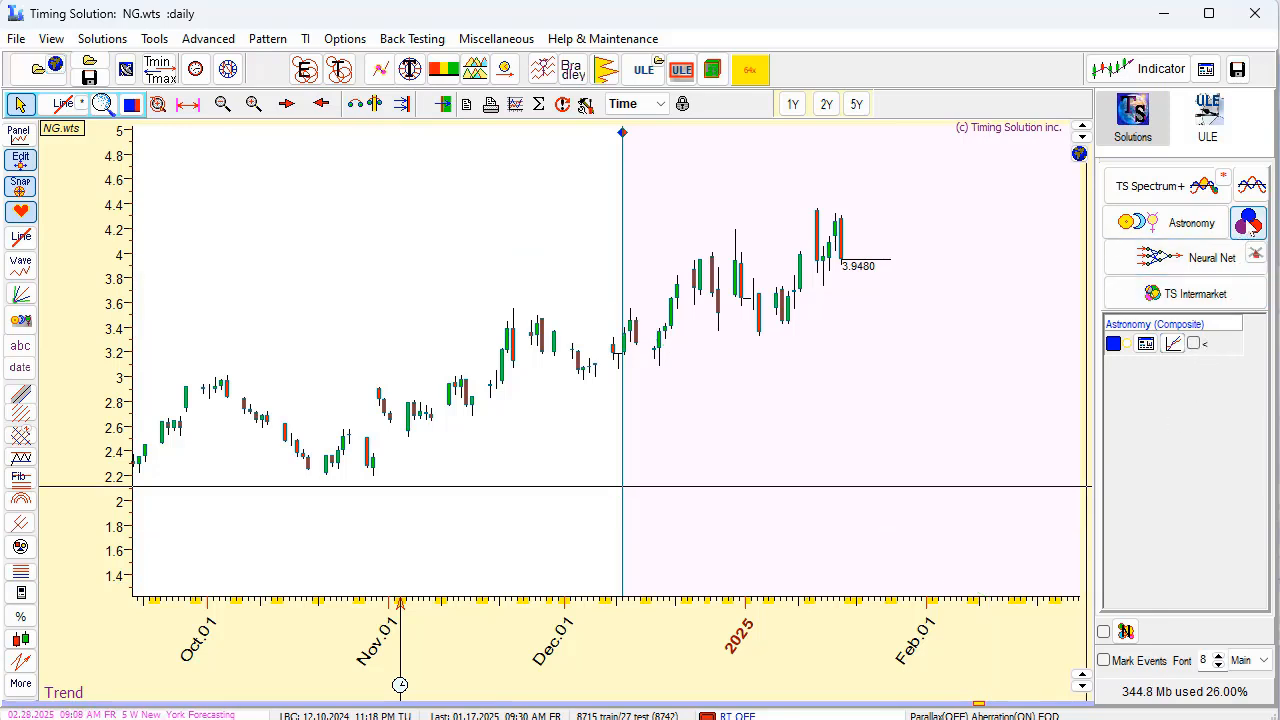
click(1248, 223)
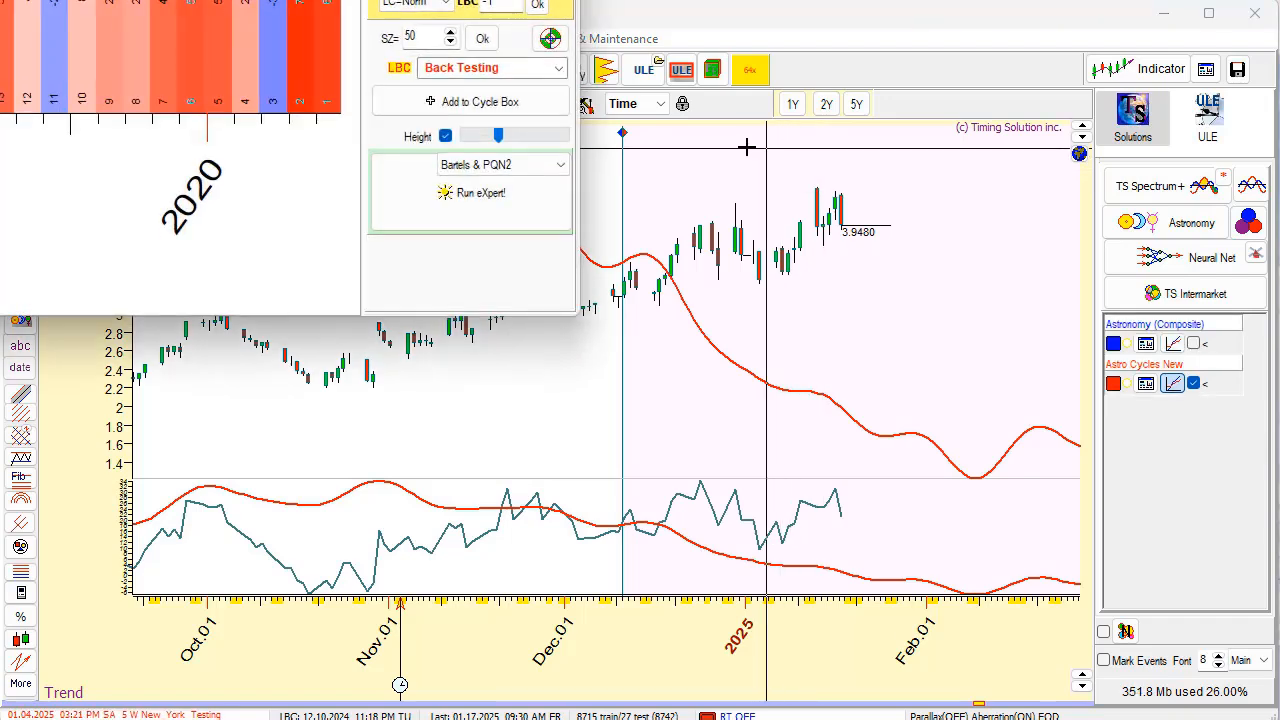
drag(256, 0, 681, 126)
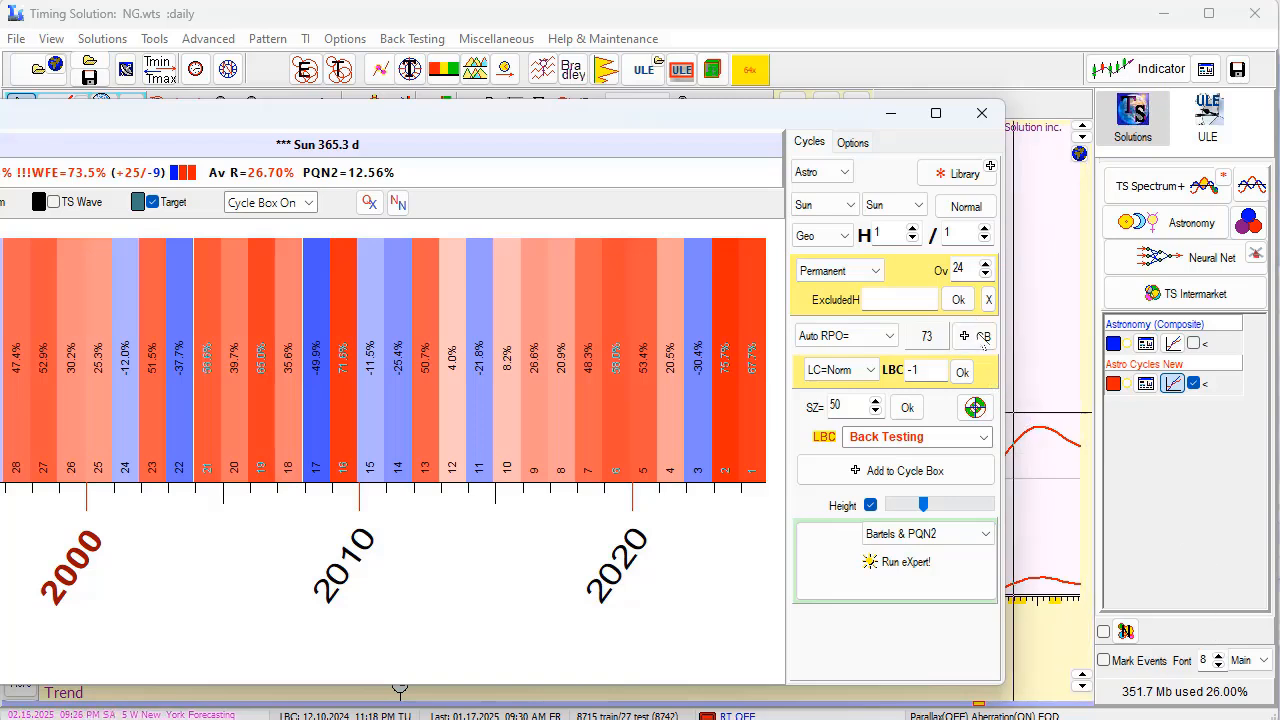
Try tuning the annual Sun cycle with Tune REGULAR cycle and compare the tuned projection with Natural Gas prices.
click(977, 410)
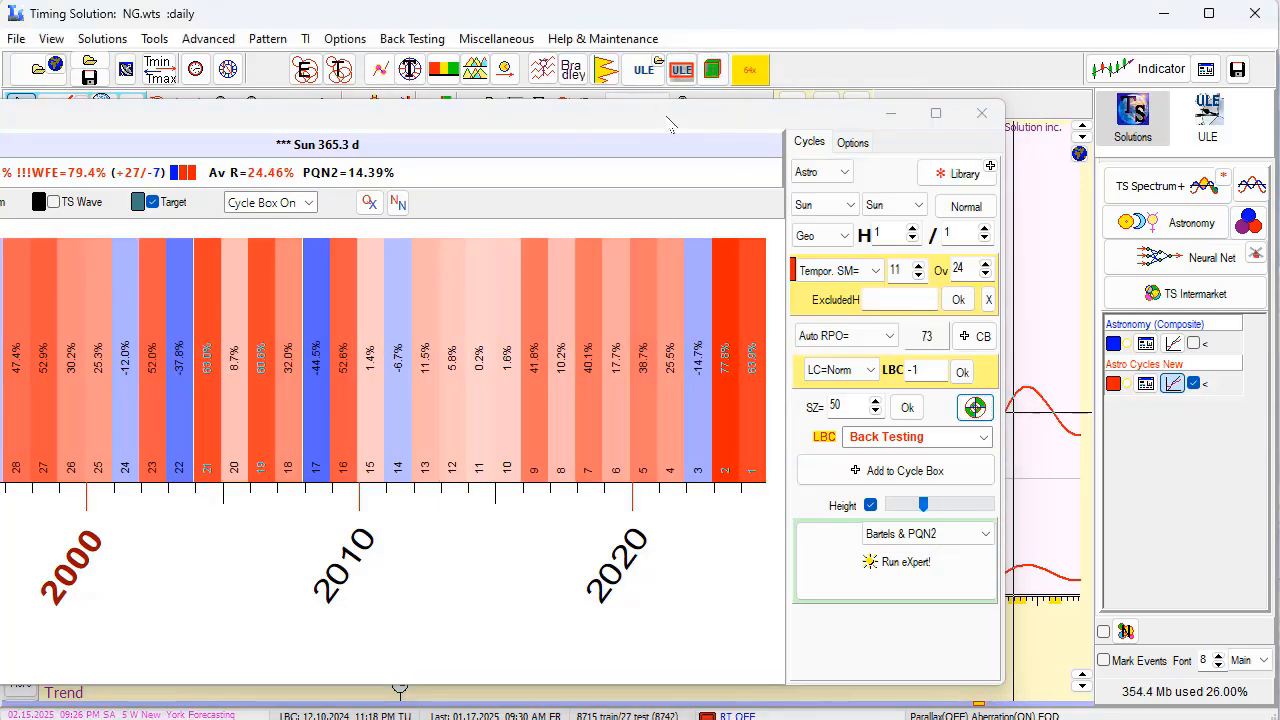
drag(670, 120, 615, 475)
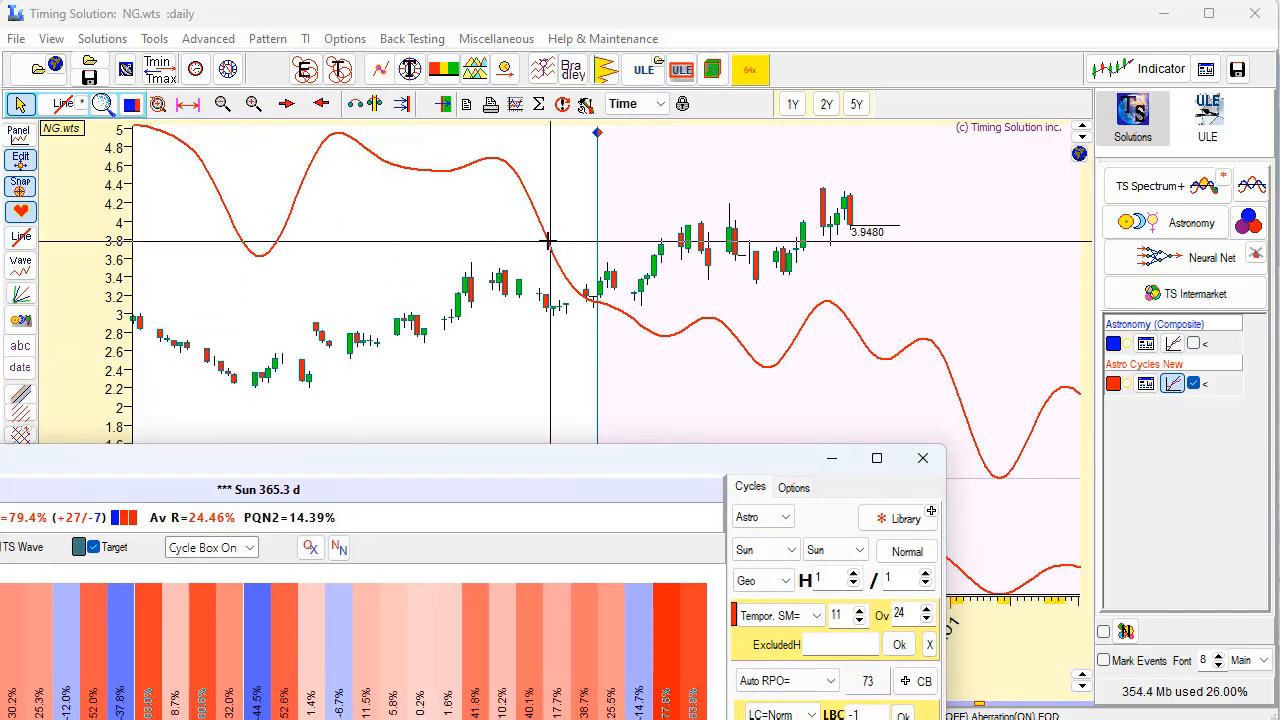
drag(545, 242, 960, 320)
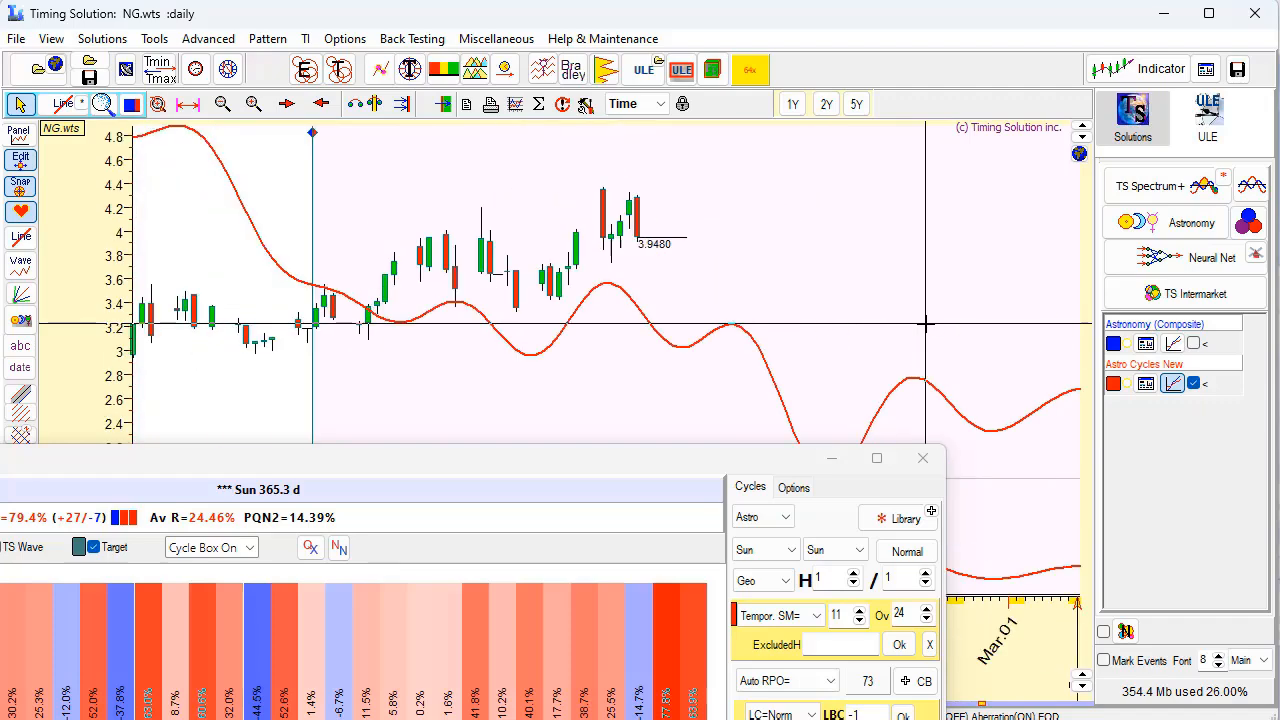
drag(693, 466, 589, 471)
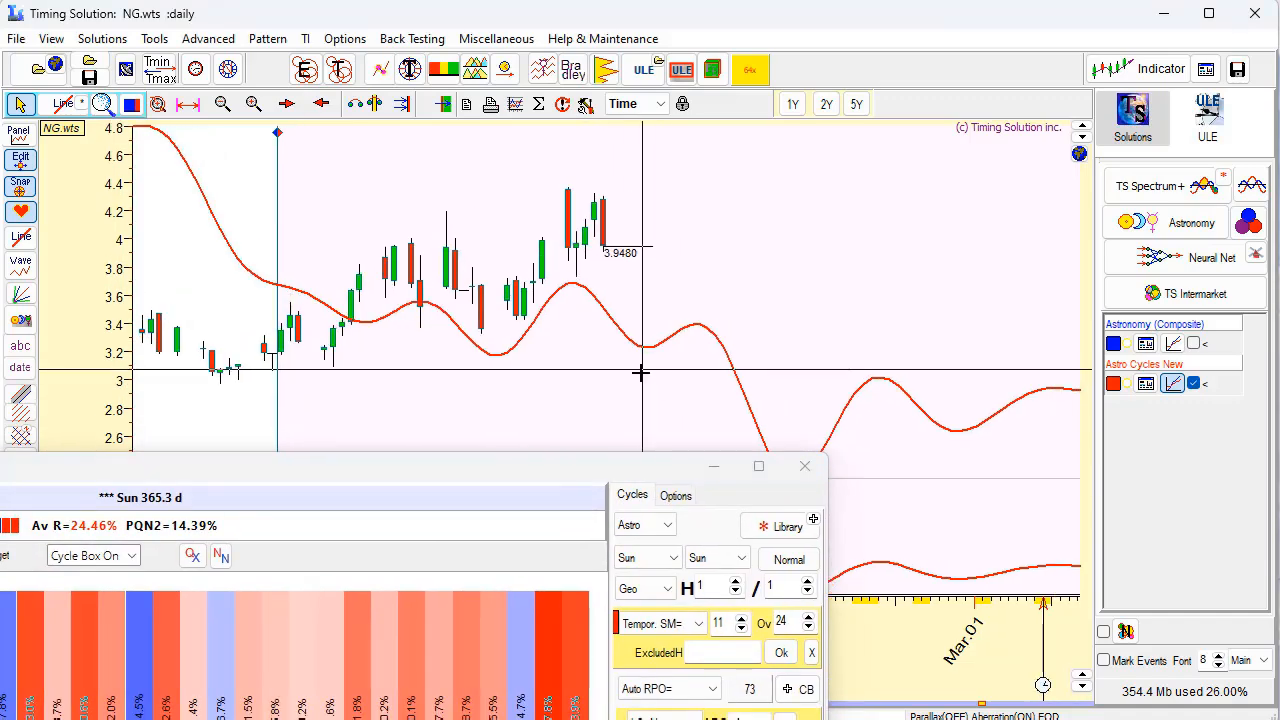
drag(586, 470, 411, 236)
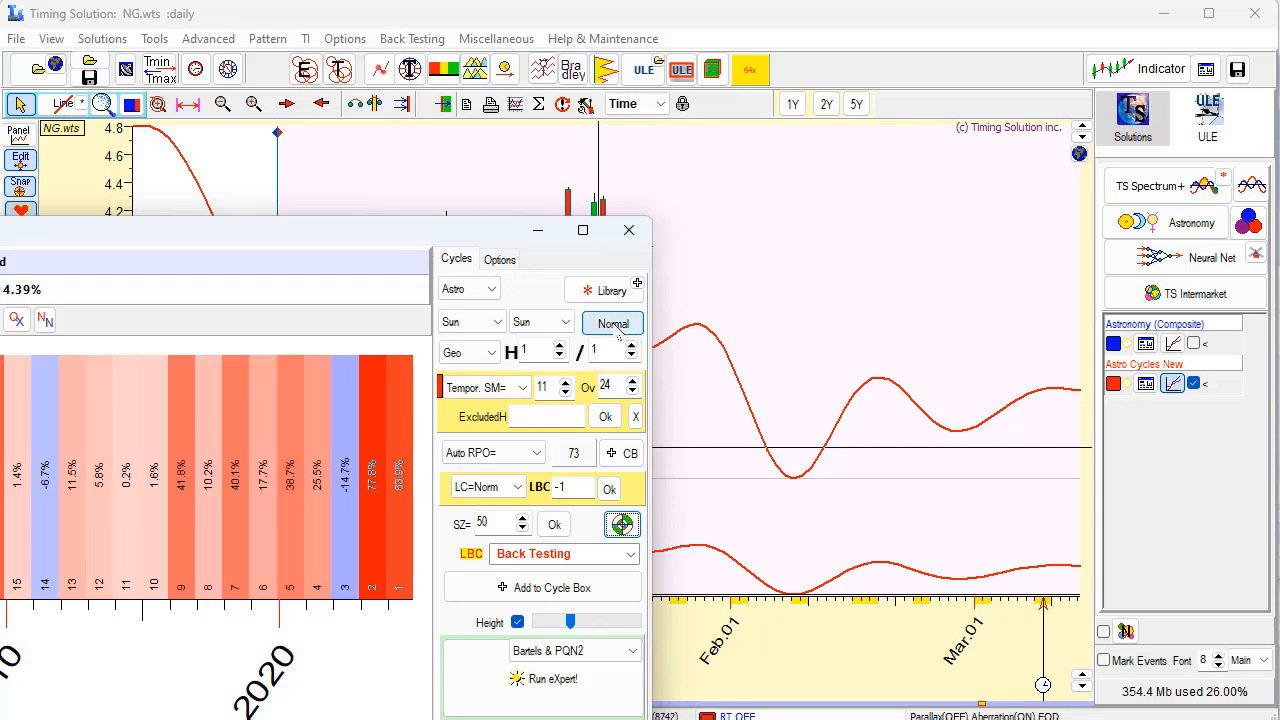
Try the tuned Sun cycle projection in Invert mode against Natural Gas prices and return it to Normal.
click(613, 324)
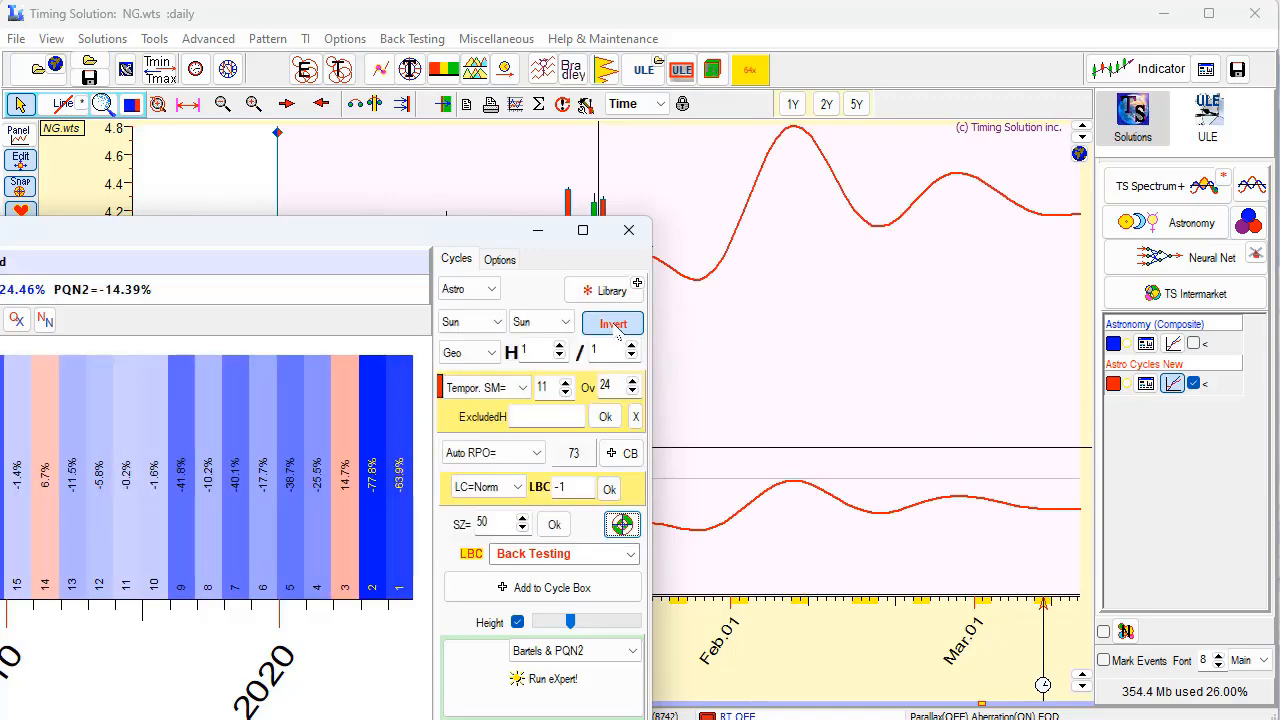
drag(431, 232, 502, 521)
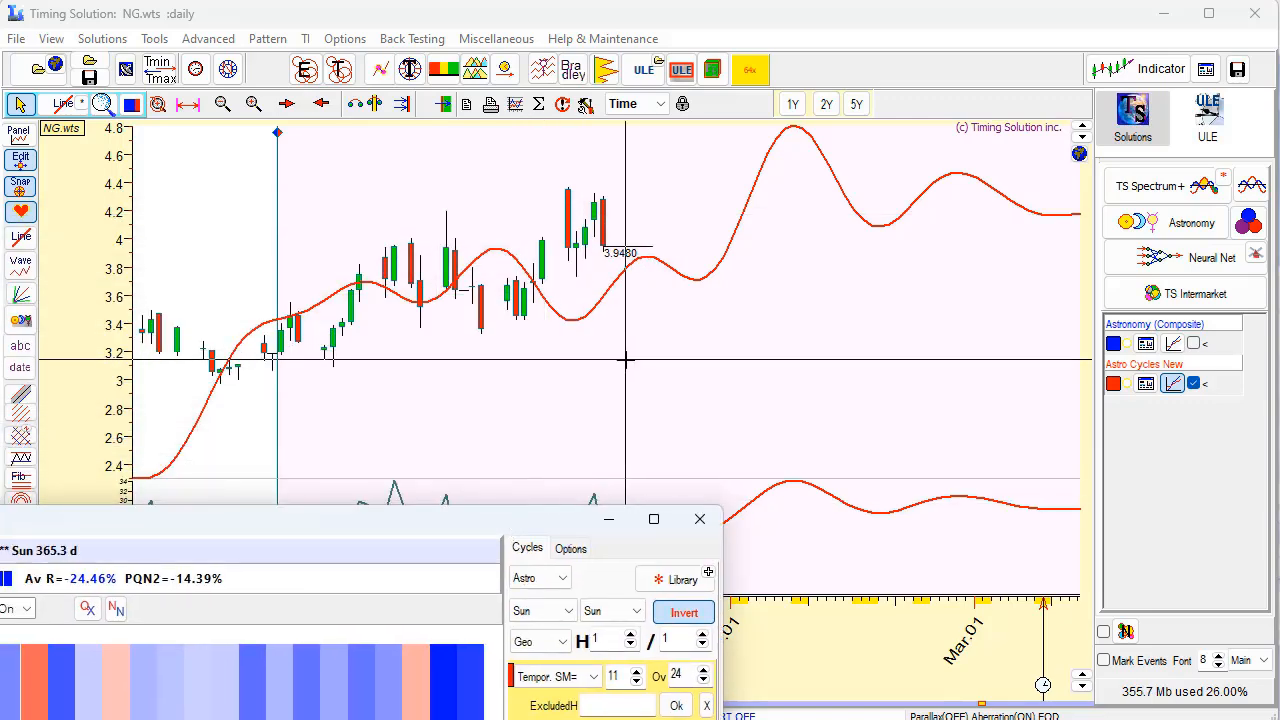
scroll(748, 337, up, 2)
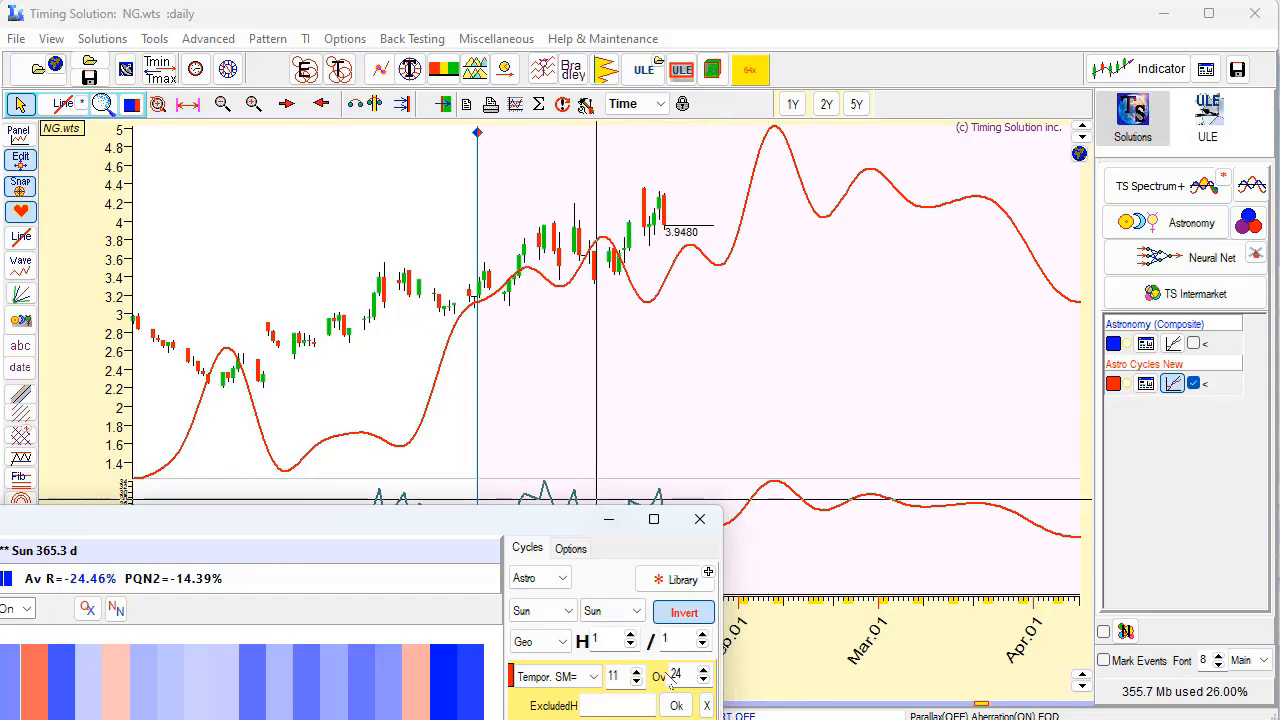
click(684, 613)
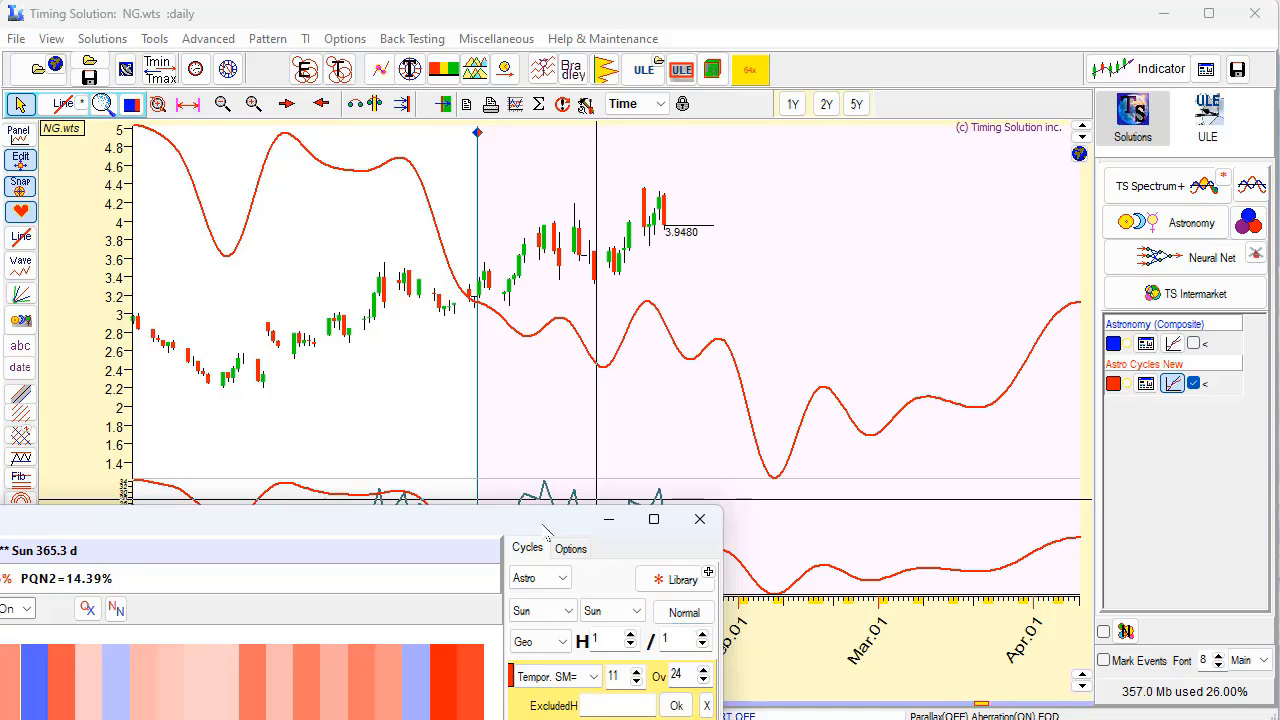
drag(548, 531, 777, 622)
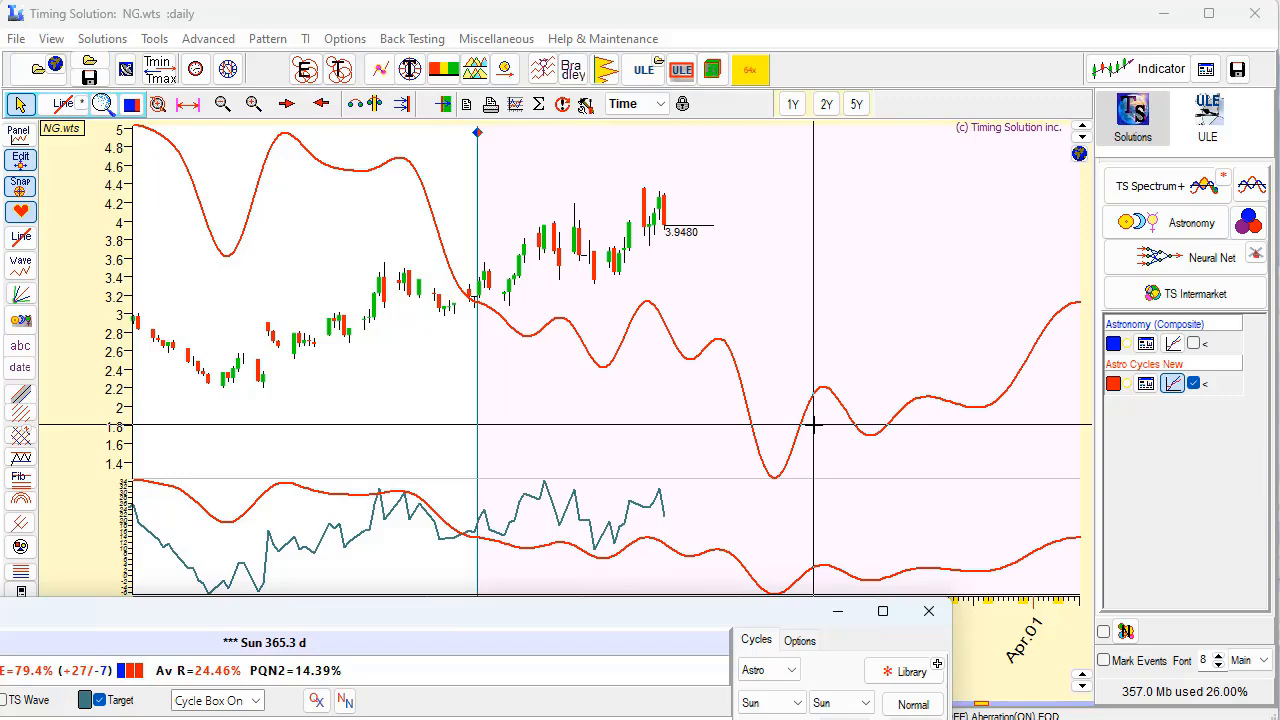
Calculate the TS Spectrum for the yearly cycle, examine its harmonic peaks from 2H to 12H, and close it.
click(1225, 183)
click(1270, 314)
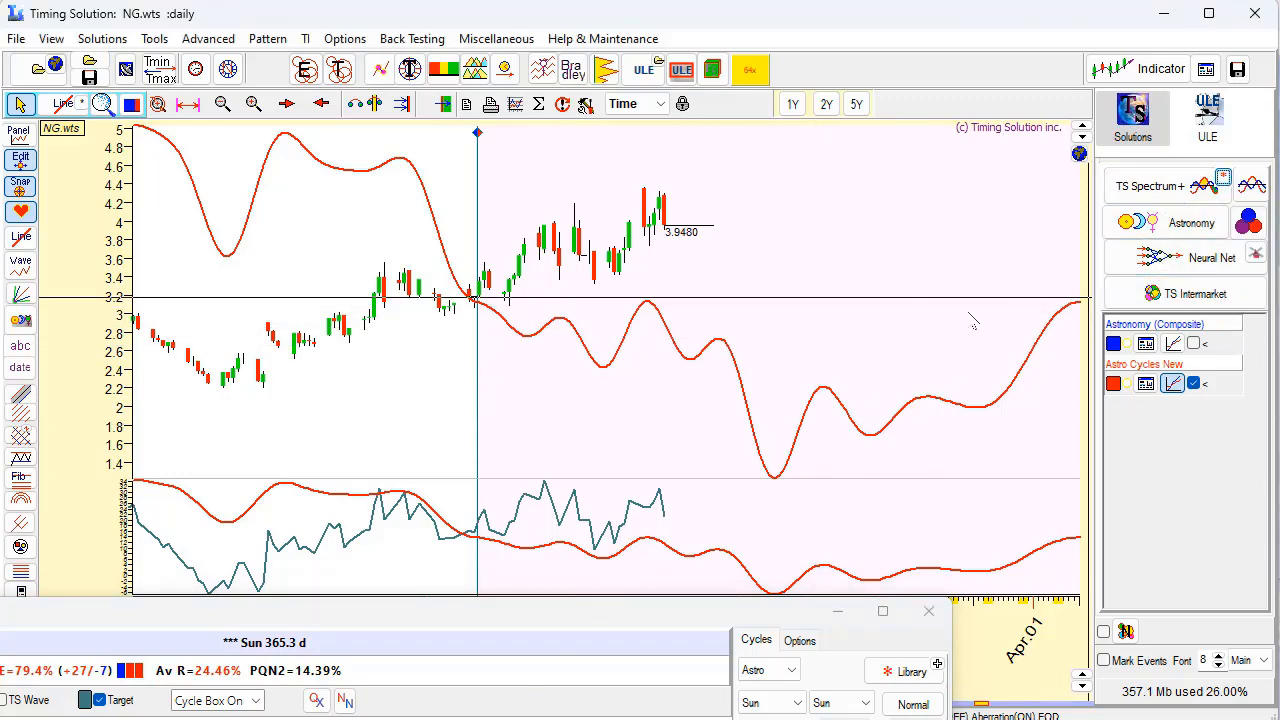
click(802, 430)
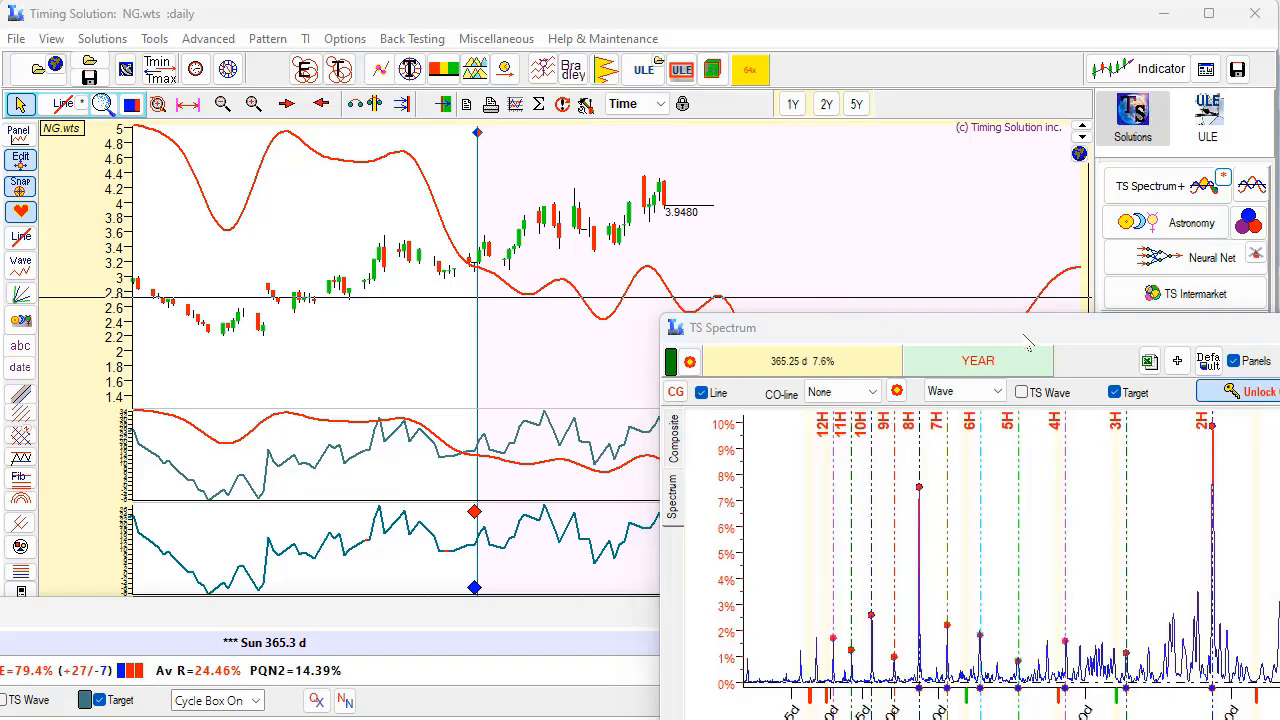
drag(1020, 337, 469, 46)
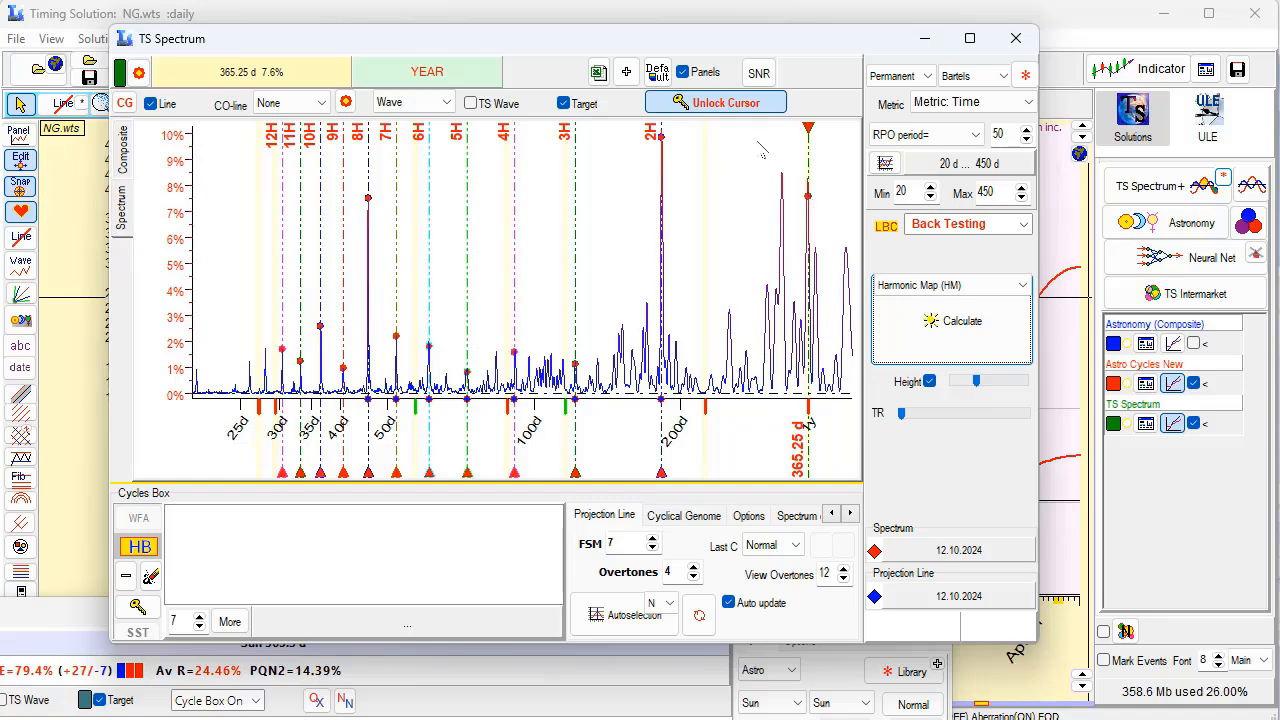
click(1016, 38)
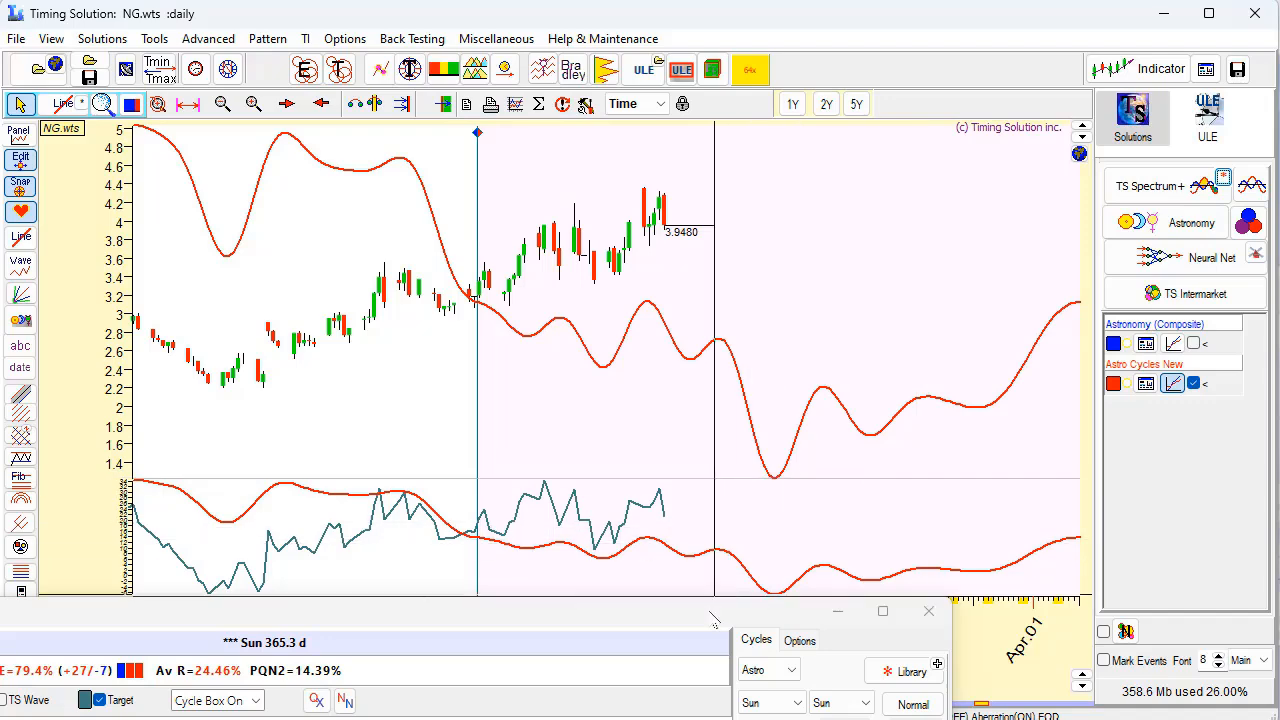
Try excluding harmonics 1 and 2 from the Sun cycle and tuning it with Tune REGULAR cycle.
drag(711, 612, 846, 154)
click(976, 329)
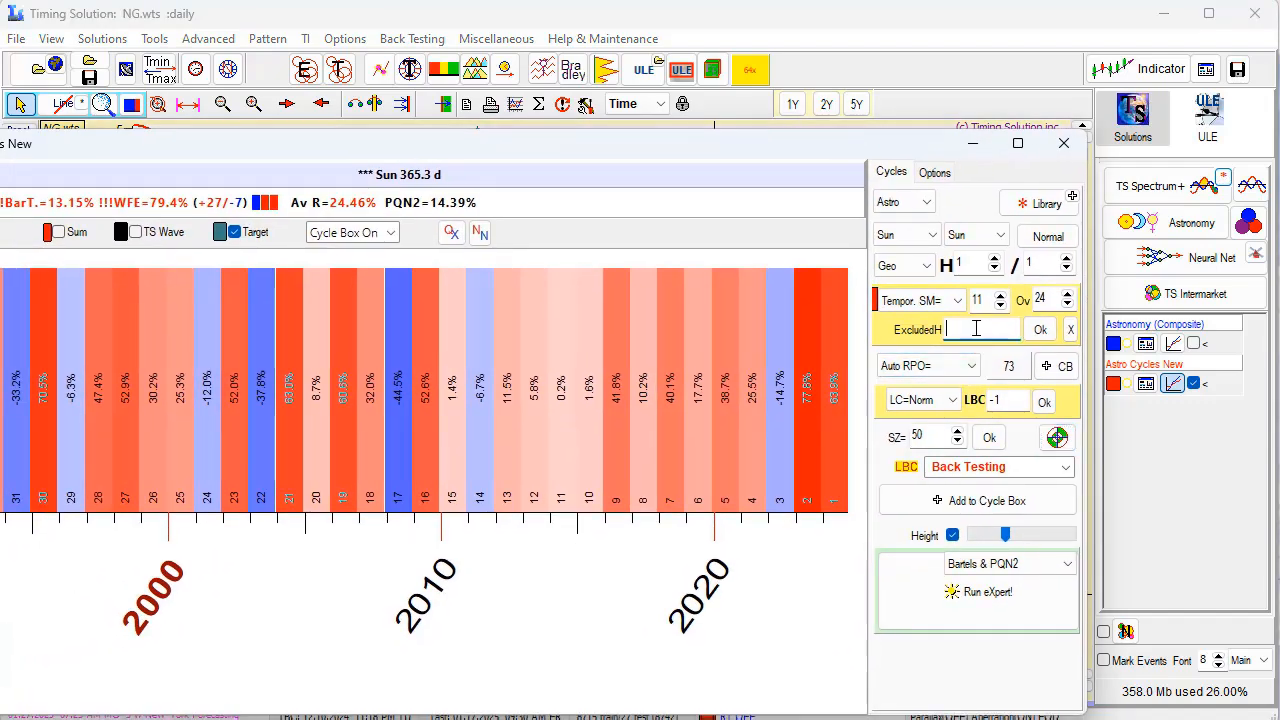
text(1)
text( 3)
text( 2)
click(1066, 446)
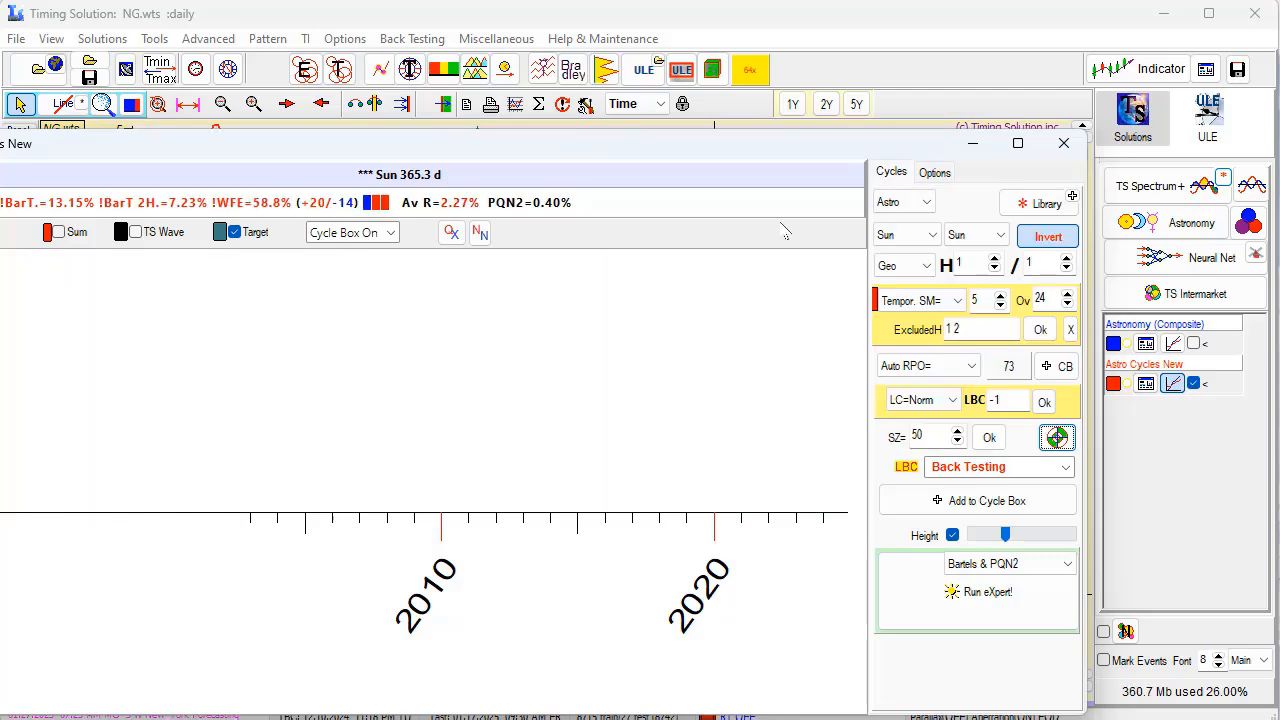
drag(850, 147, 856, 335)
drag(858, 400, 687, 143)
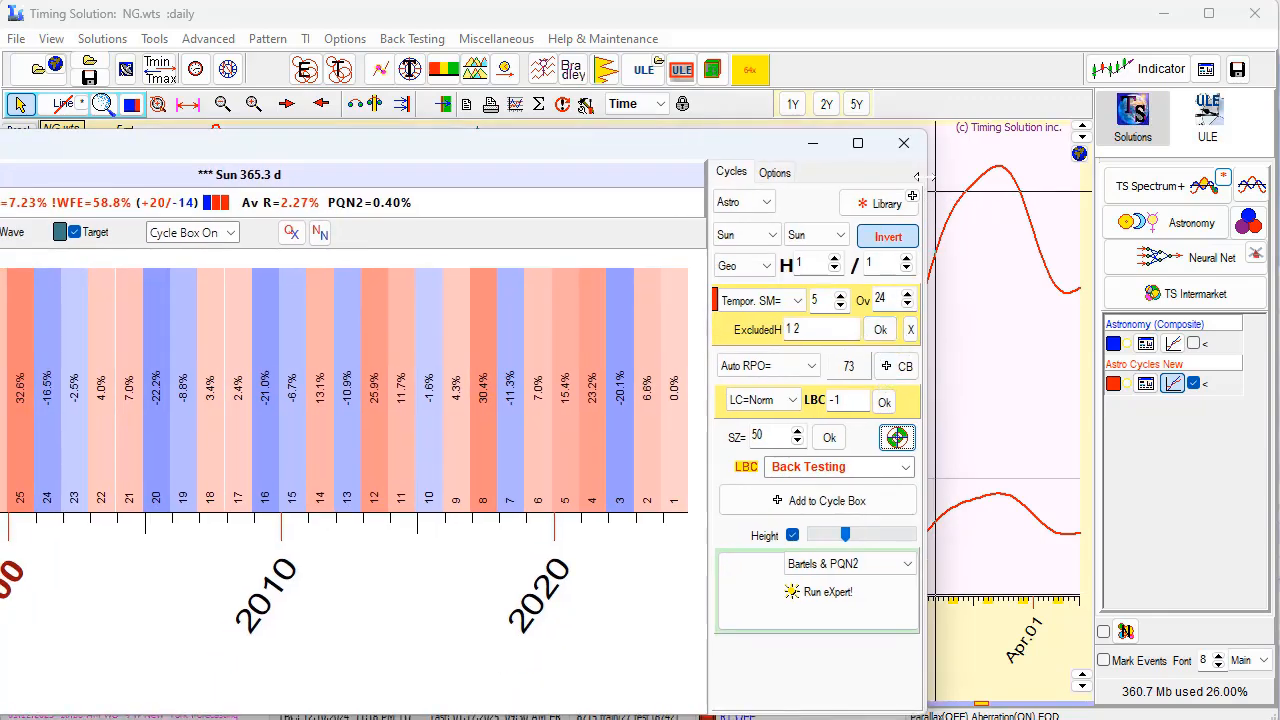
Restart the Astro Cycles module with the Permanent Sun cycle and exclude harmonics 1 and 2.
click(903, 146)
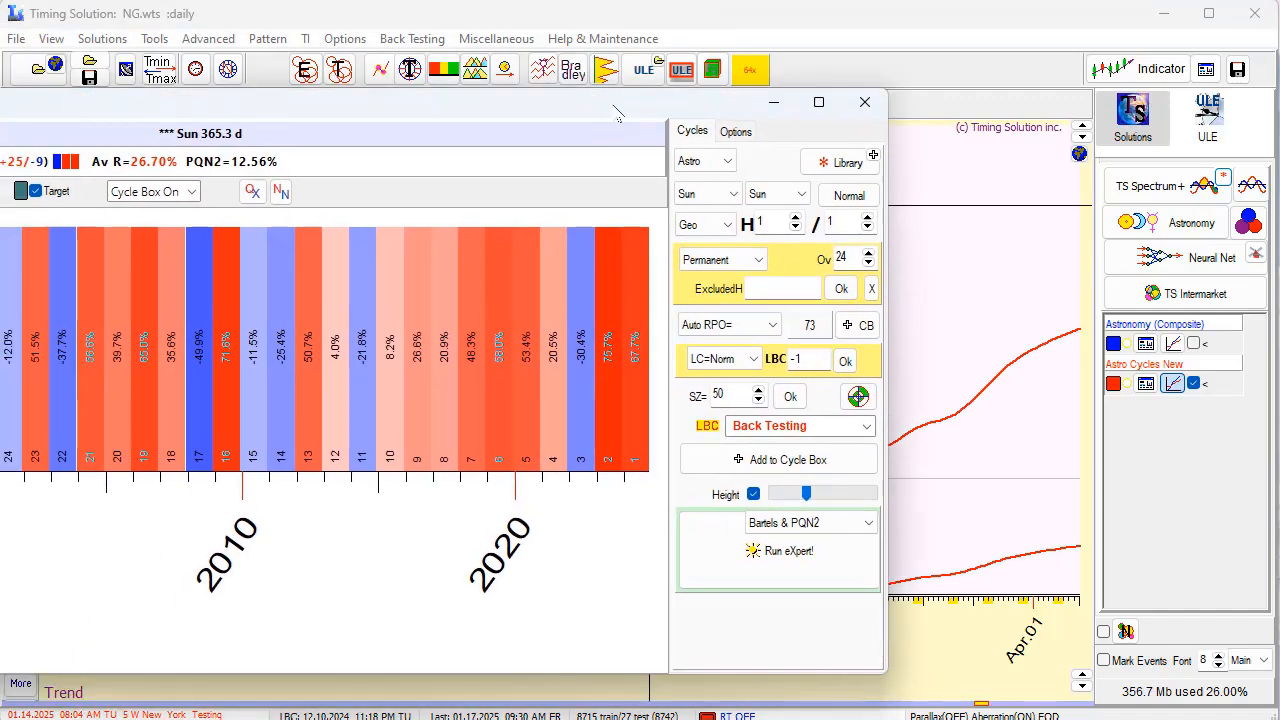
drag(618, 113, 617, 139)
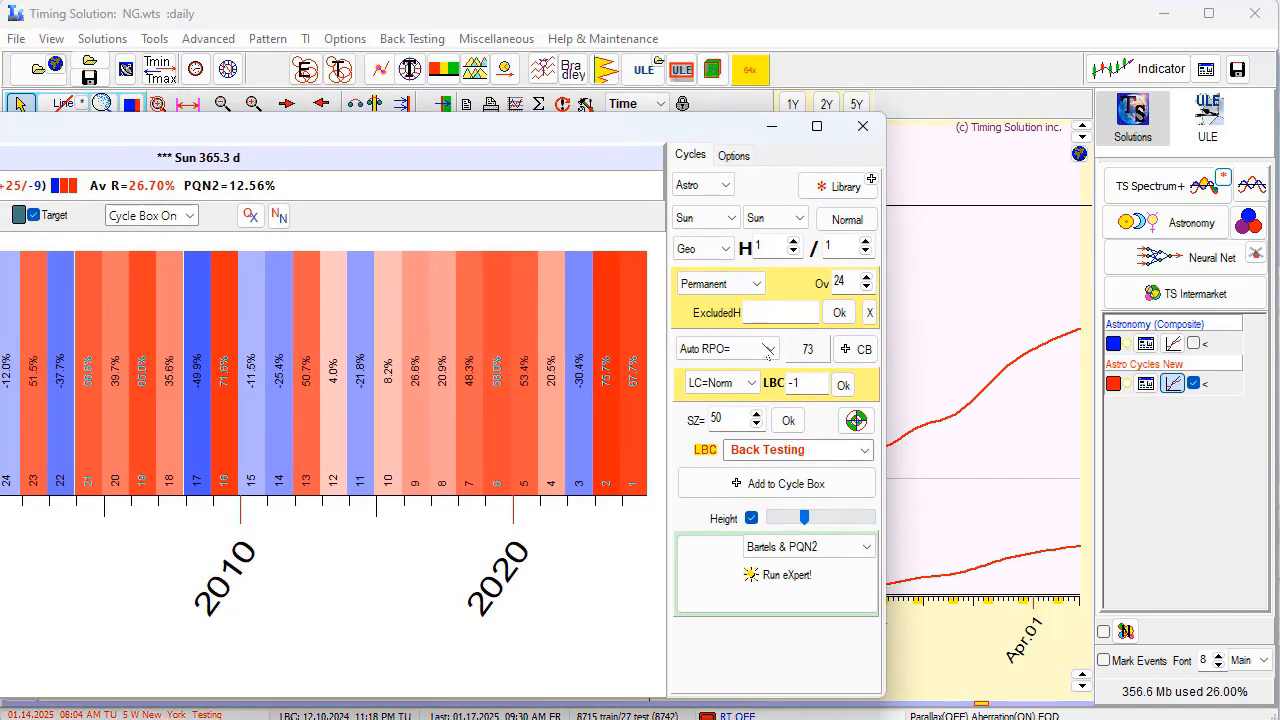
click(769, 313)
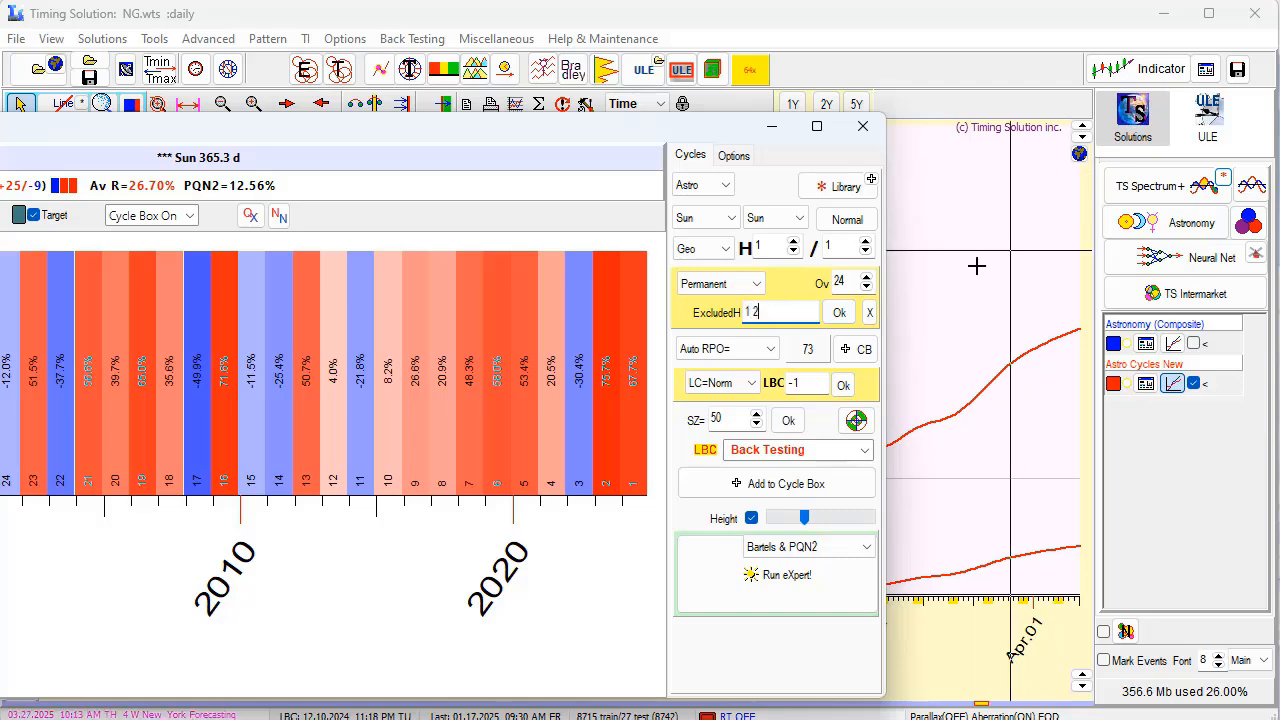
click(838, 314)
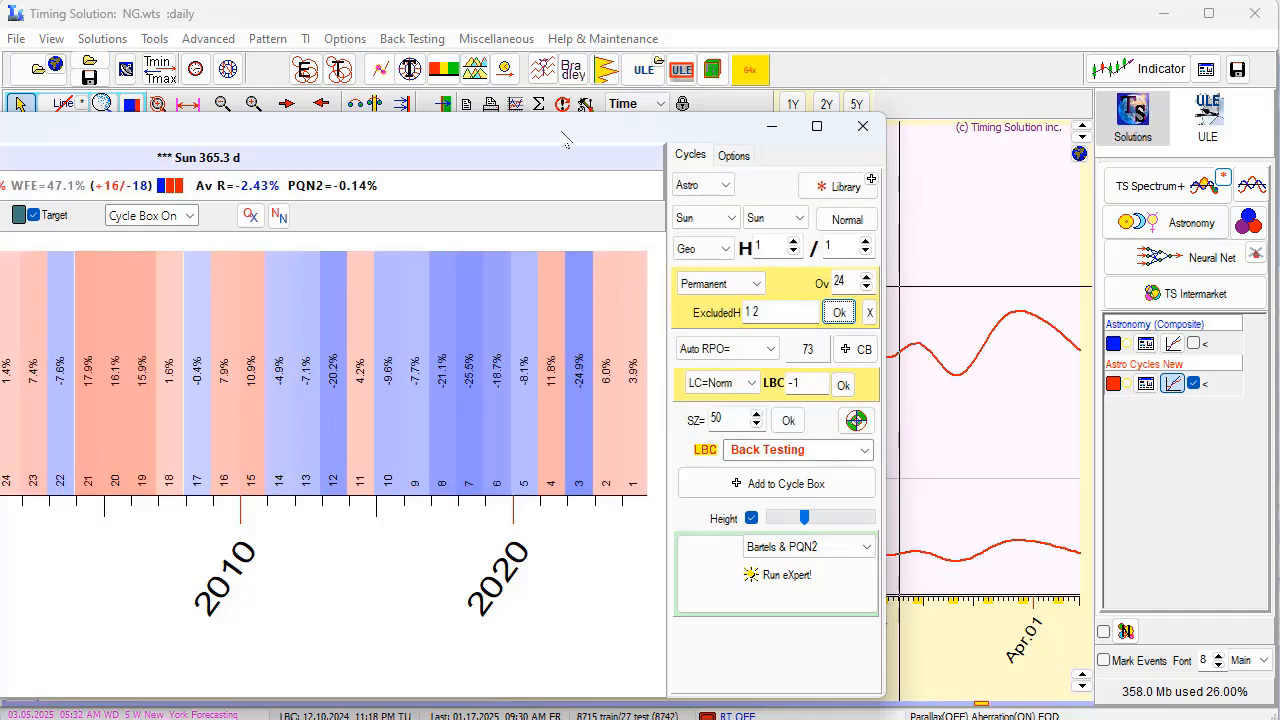
Compare the Sun cycle projection without harmonics 1 and 2 with Natural Gas prices after the LBC and examine its forecast.
drag(565, 140, 594, 480)
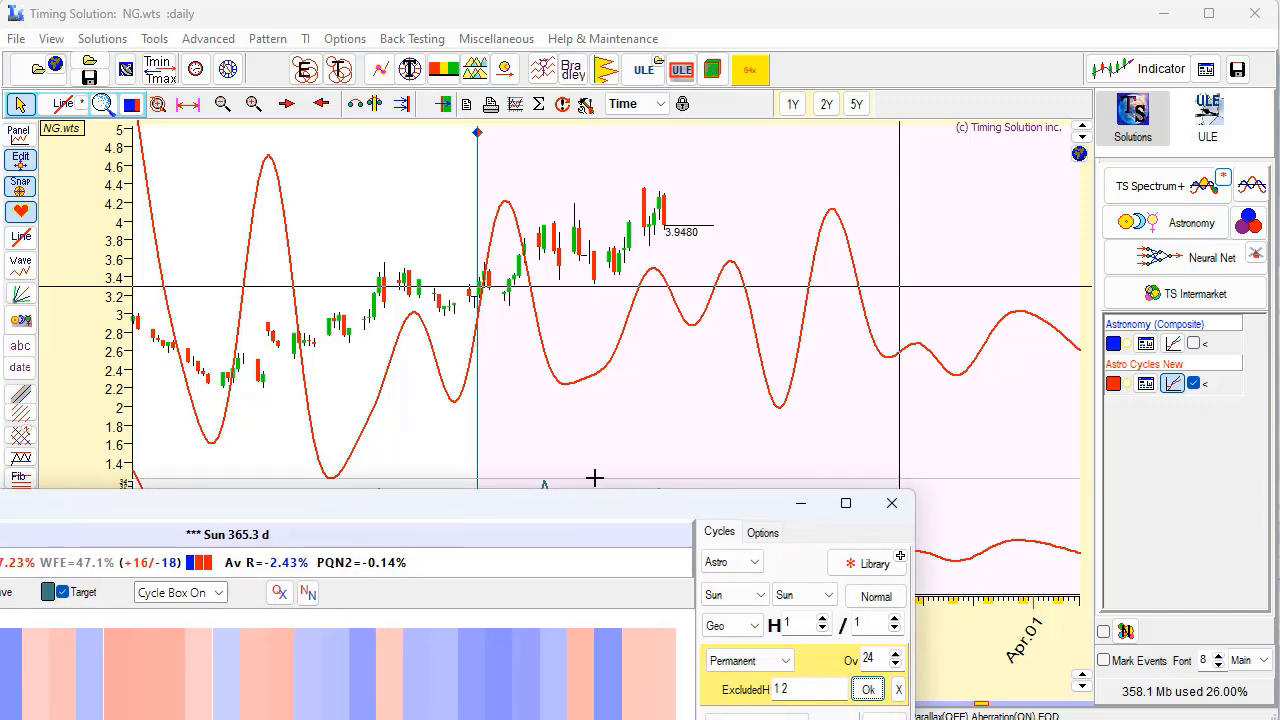
drag(430, 265, 780, 266)
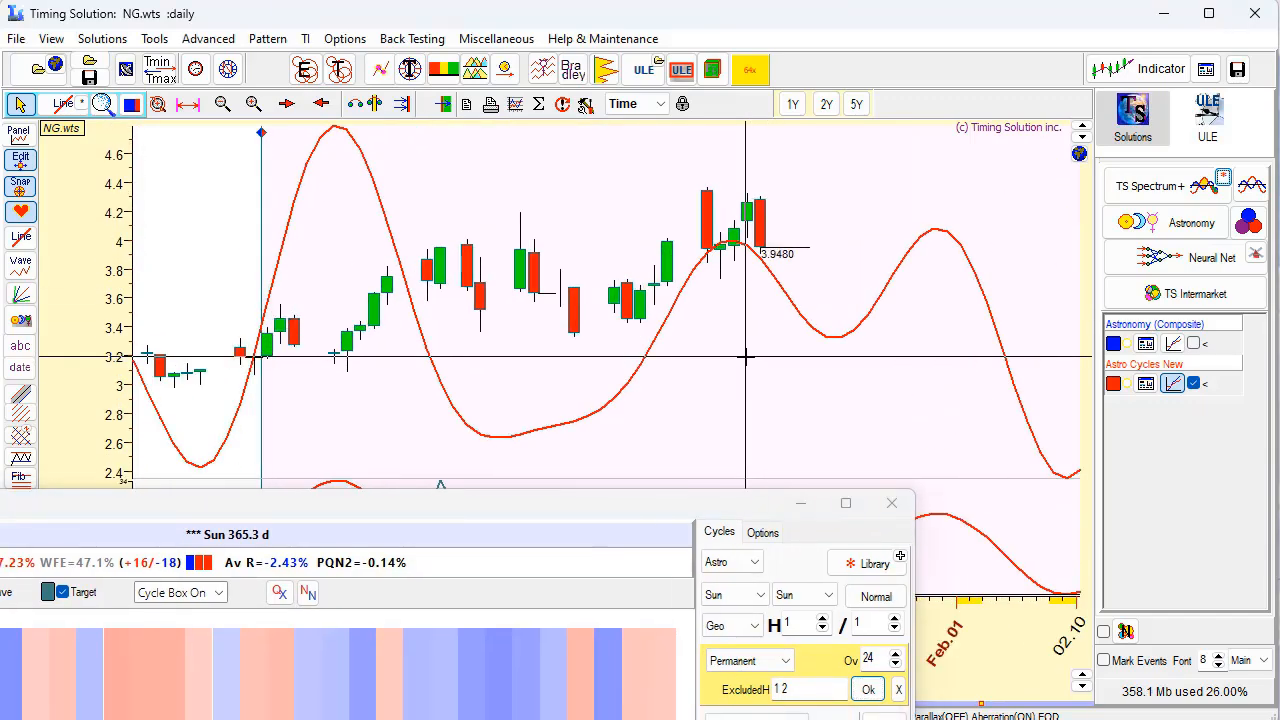
scroll(745, 357, up, 2)
scroll(745, 357, down, 3)
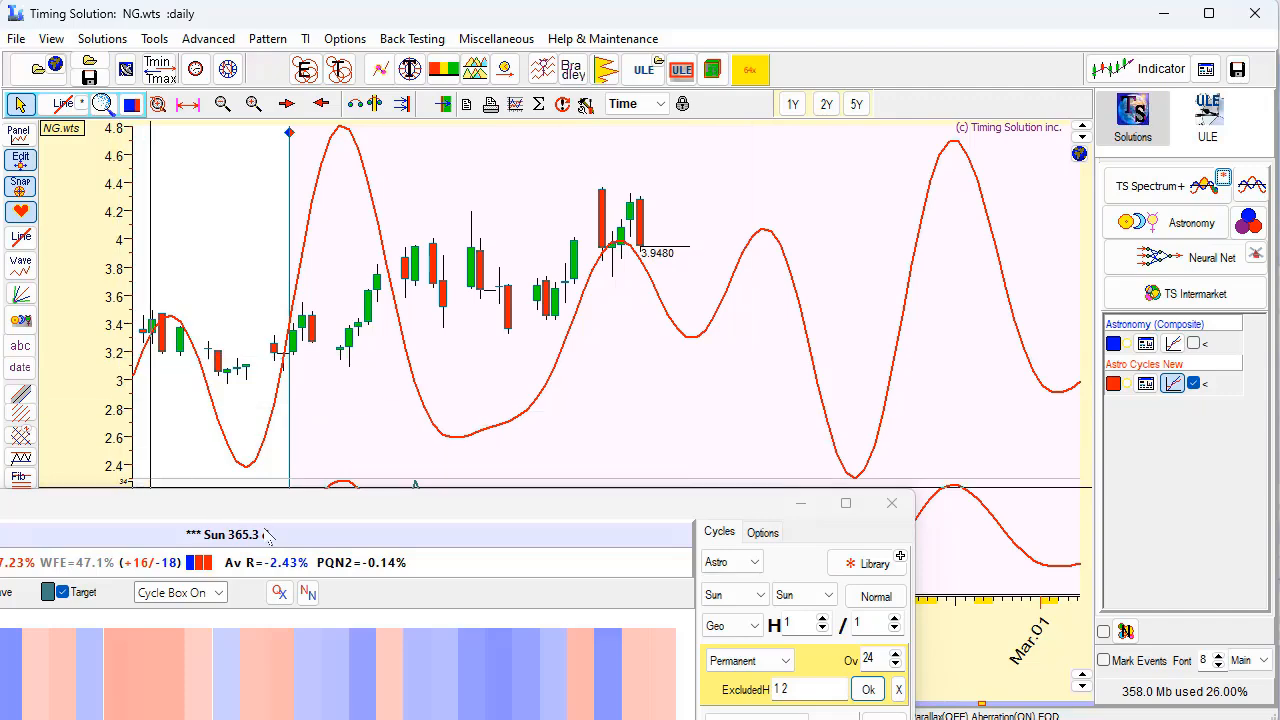
drag(338, 510, 537, 636)
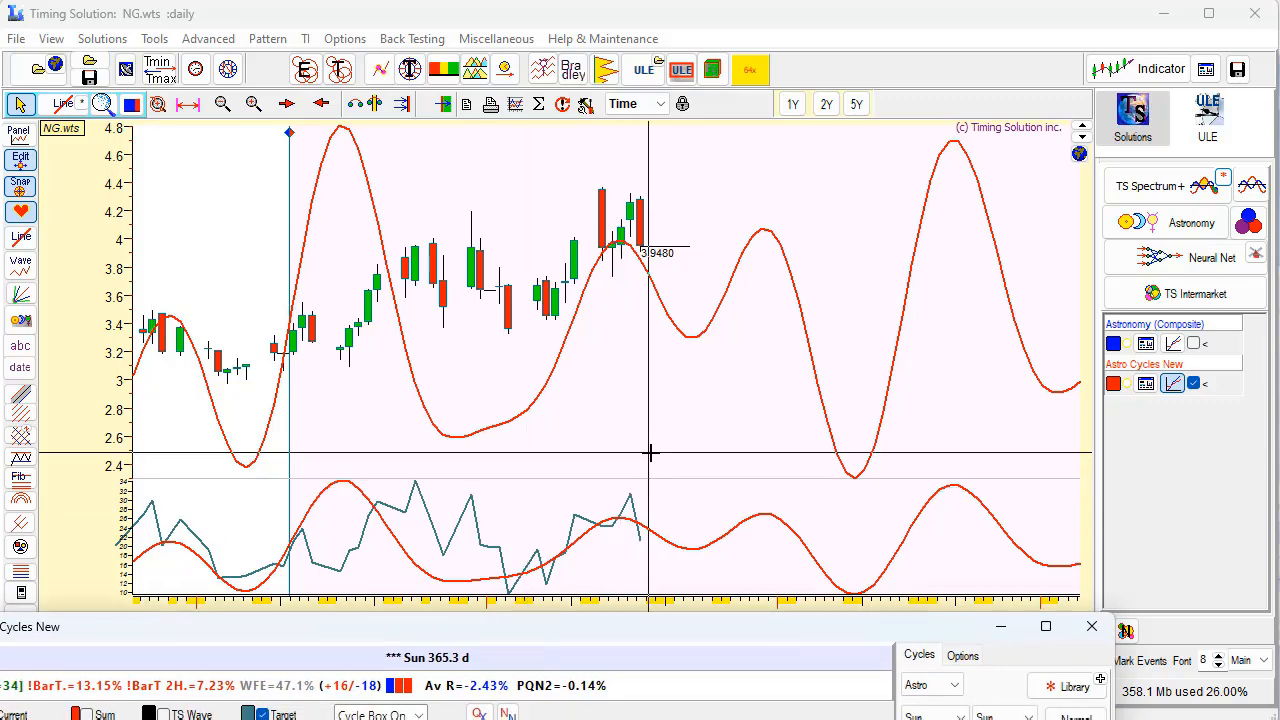
scroll(650, 453, down, 1)
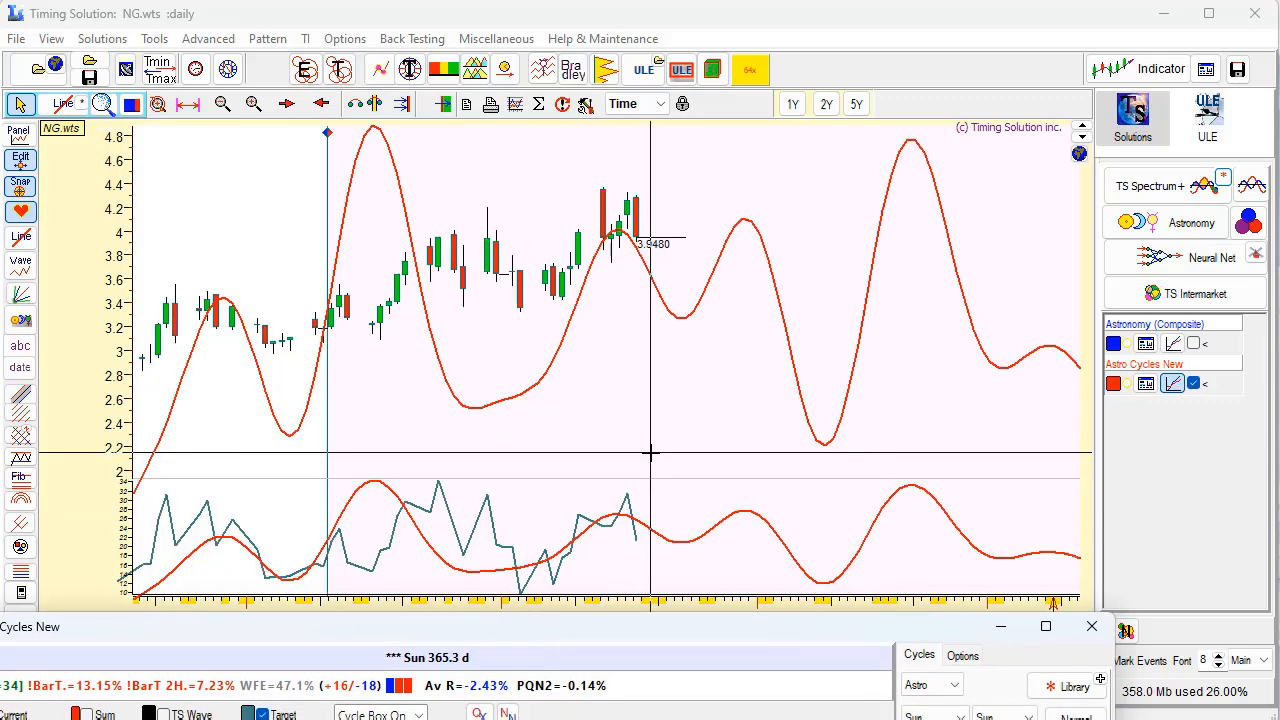